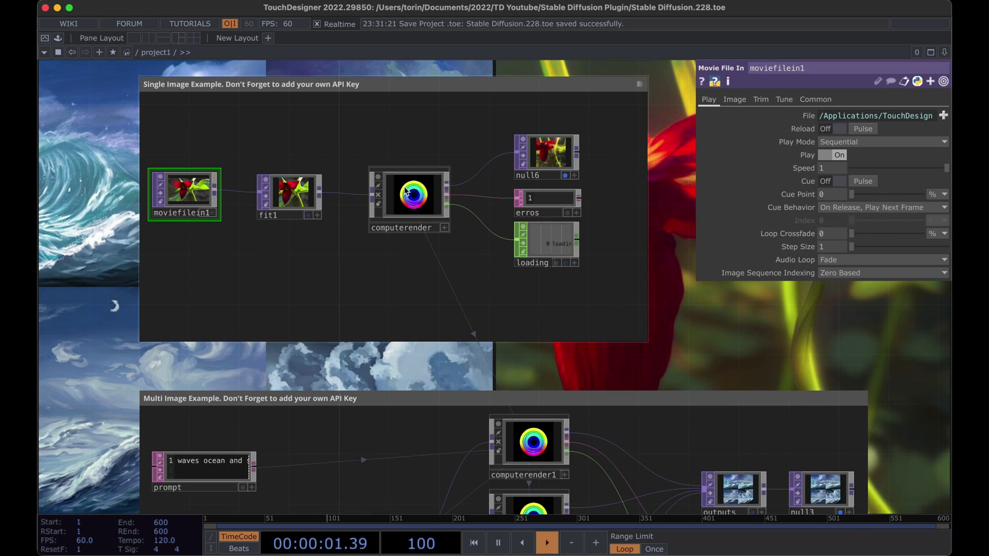
Inspect the computerender component and the moviefilein1 source in the single image example
{"action": "left_click", "coordinate": [409, 192]}
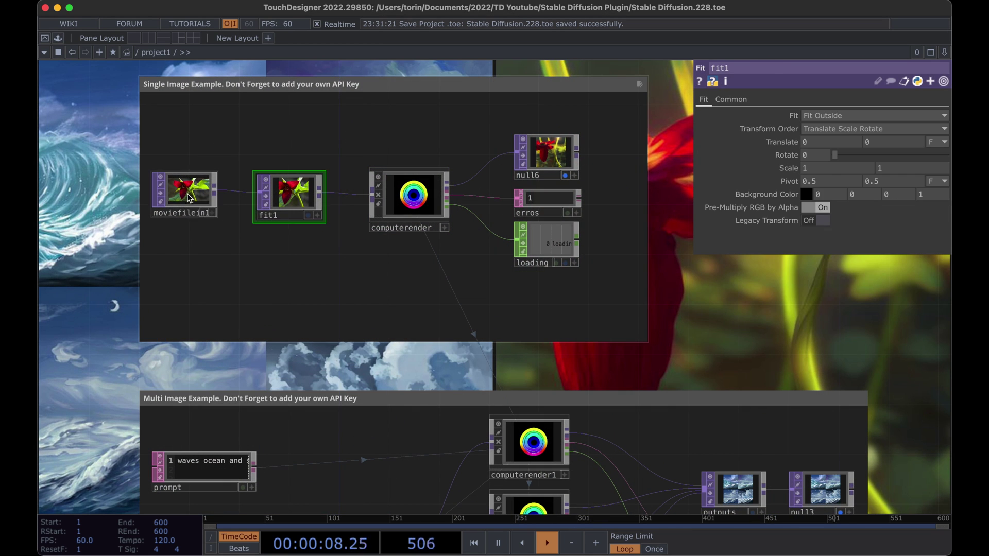
{"action": "left_click", "coordinate": [191, 201]}
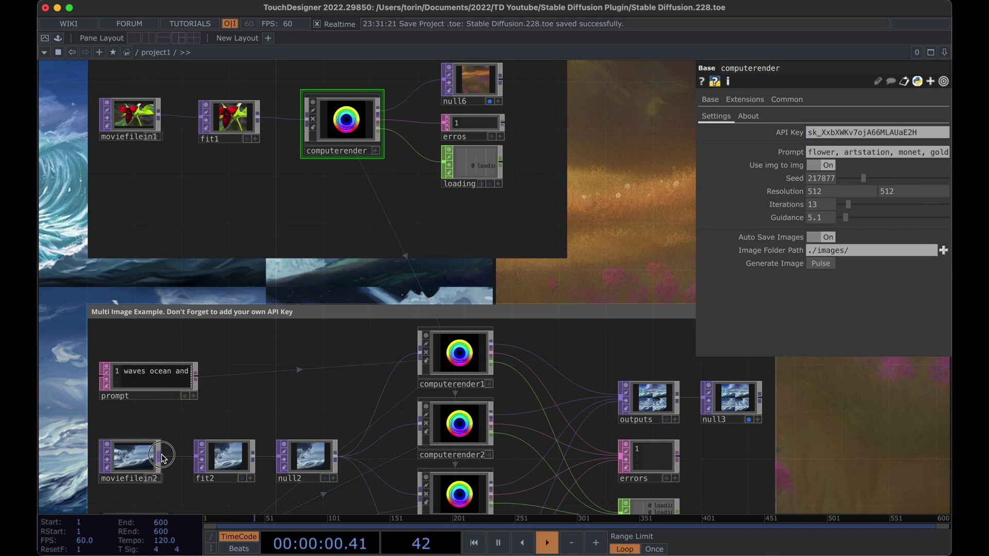
Feed moviefilein2 into fit1, then generate an image with the computerender component
{"action": "left_click_drag", "start_coordinate": [159, 457], "coordinate": [202, 119]}
{"action": "left_click_drag", "start_coordinate": [300, 265], "coordinate": [394, 218]}
{"action": "left_click_drag", "start_coordinate": [672, 119], "coordinate": [635, 250]}
{"action": "left_click", "coordinate": [819, 263]}
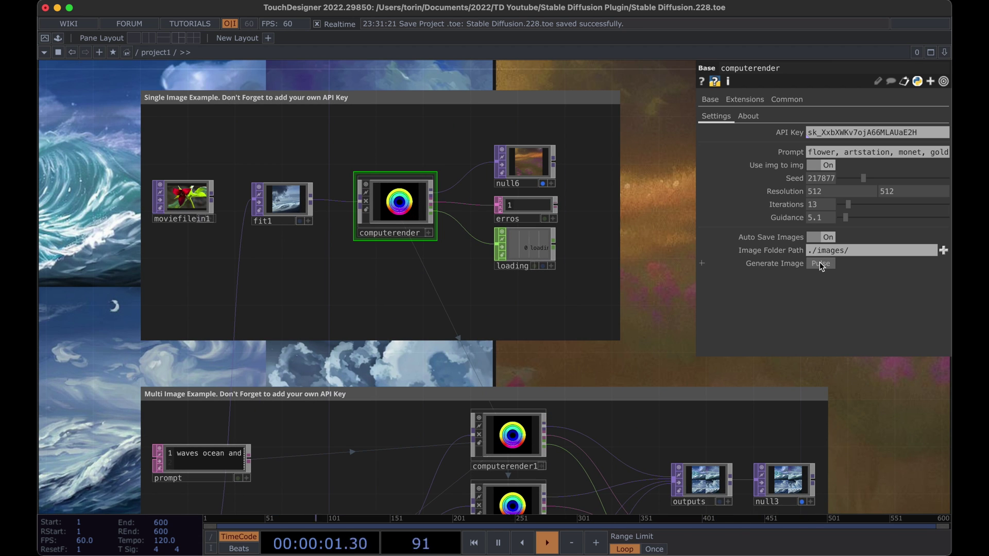
{"action": "key", "text": "p"}
{"action": "left_click_drag", "start_coordinate": [736, 237], "coordinate": [645, 270]}
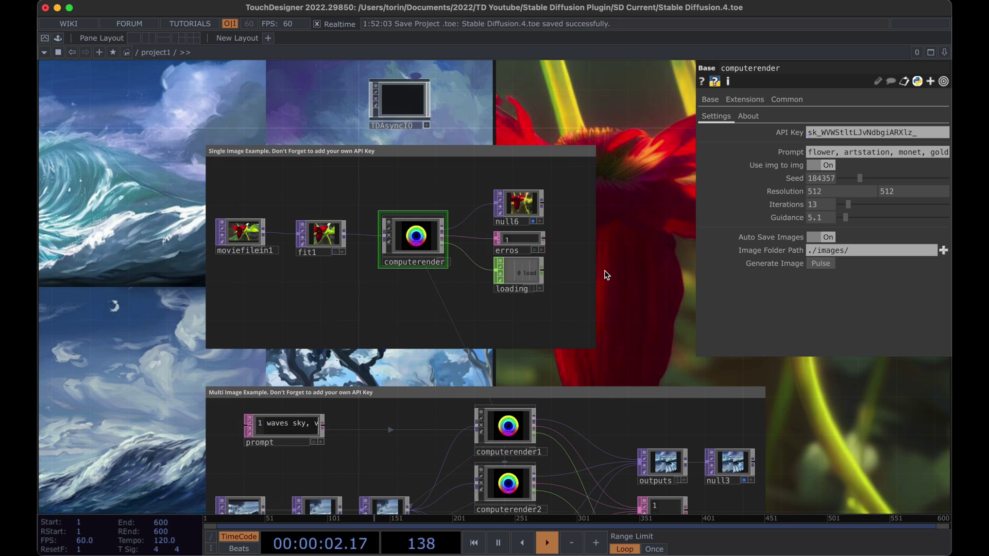
Show the parameters of the TDAsyncIO component above the single image example
{"action": "left_click", "coordinate": [403, 93]}
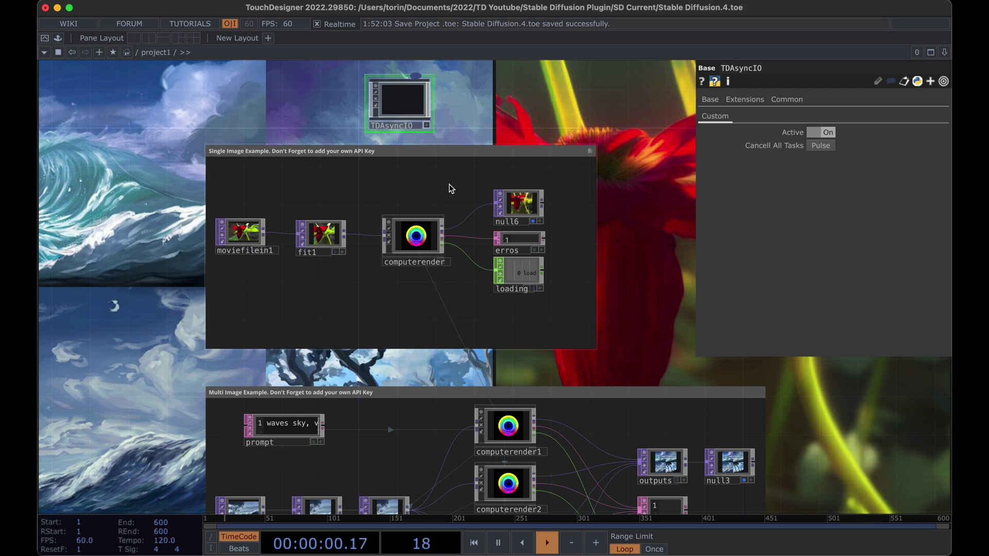
{"action": "scroll", "coordinate": [391, 361], "scroll_direction": "down", "scroll_amount": 1}
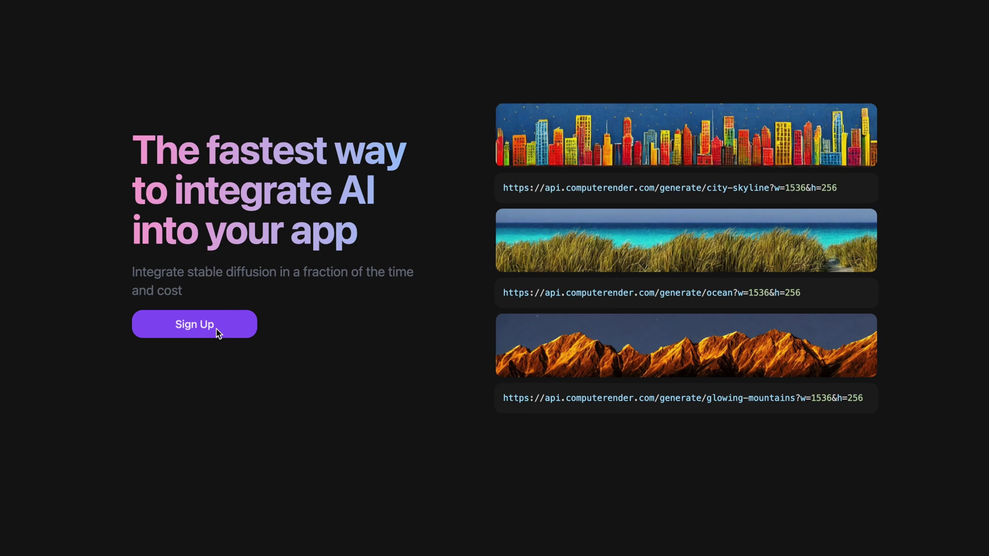
On the compute(r)ender website, create a new application named "Our Test App" and copy its API key
{"action": "left_click", "coordinate": [218, 335]}
{"action": "left_click", "coordinate": [490, 112]}
{"action": "left_click", "coordinate": [422, 242]}
{"action": "type", "text": "Our Test App"}
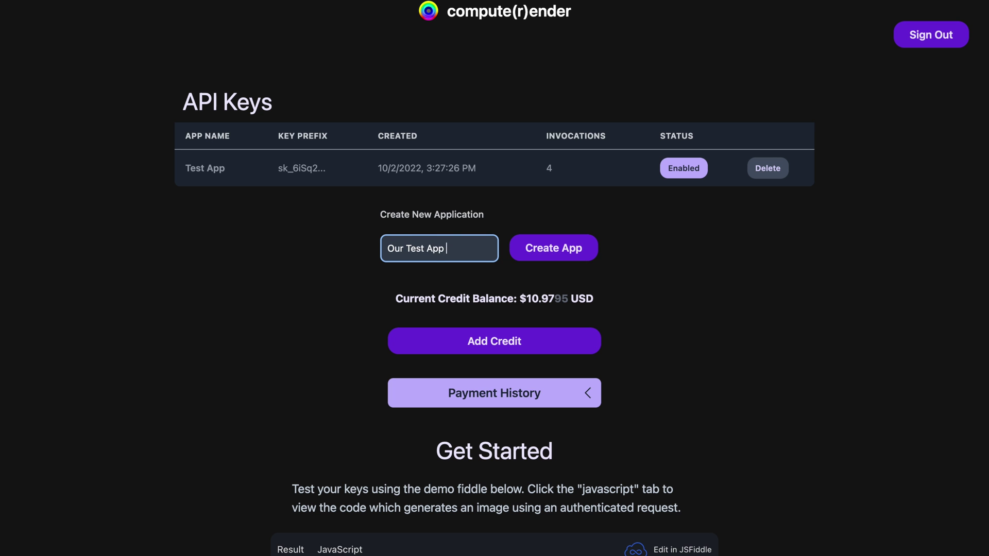
{"action": "left_click", "coordinate": [558, 249]}
{"action": "left_click", "coordinate": [554, 315]}
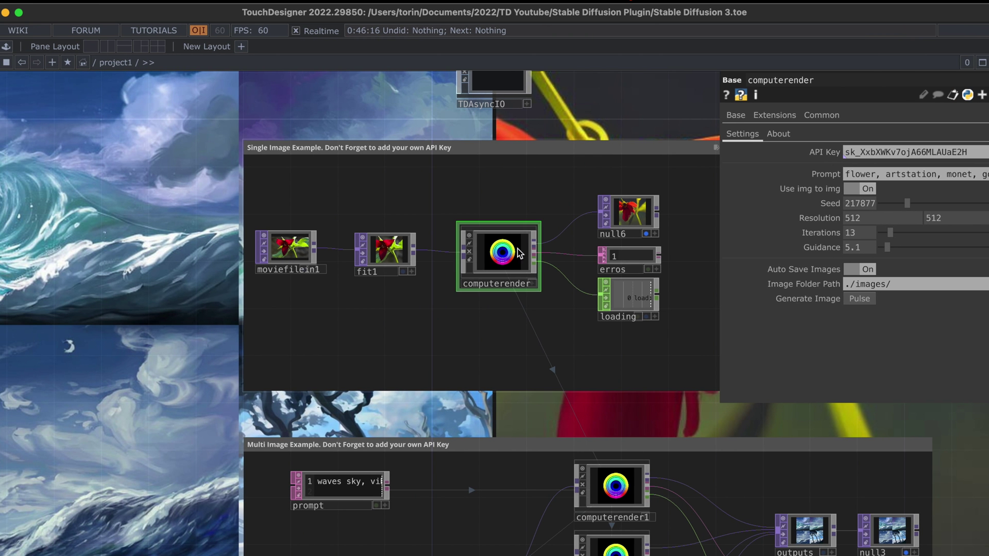
Back in TouchDesigner, replace the computerender component's API Key with the copied key
{"action": "left_click", "coordinate": [964, 153]}
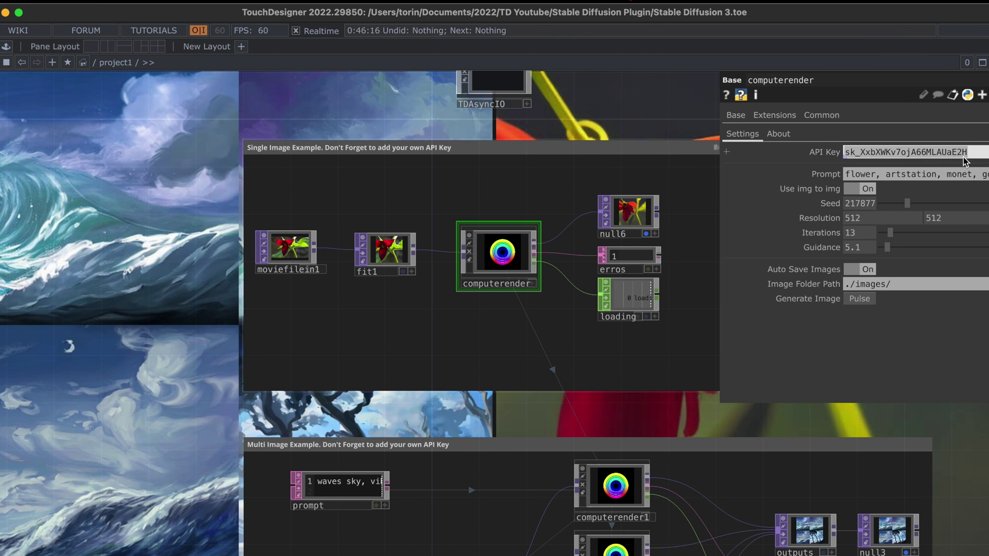
{"action": "key", "text": "super+v"}
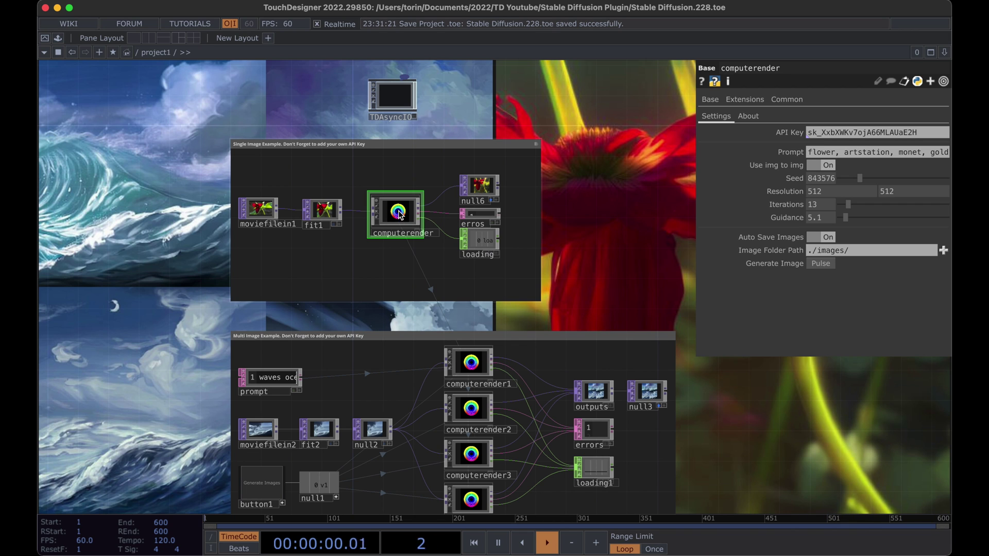
Read through the whole prompt text of the computerender component
{"action": "left_click", "coordinate": [833, 153]}
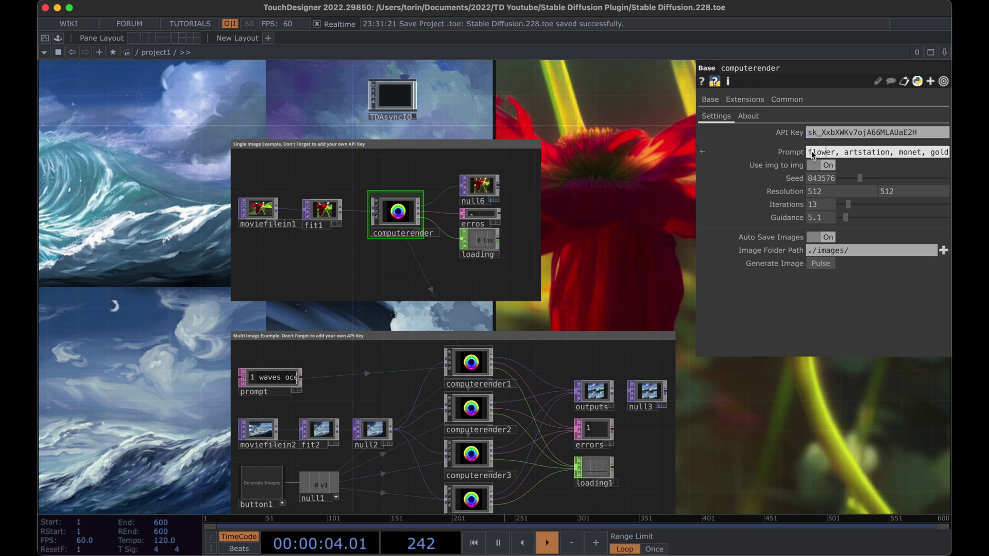
{"action": "left_click_drag", "start_coordinate": [808, 152], "coordinate": [939, 152]}
{"action": "left_click", "coordinate": [889, 153]}
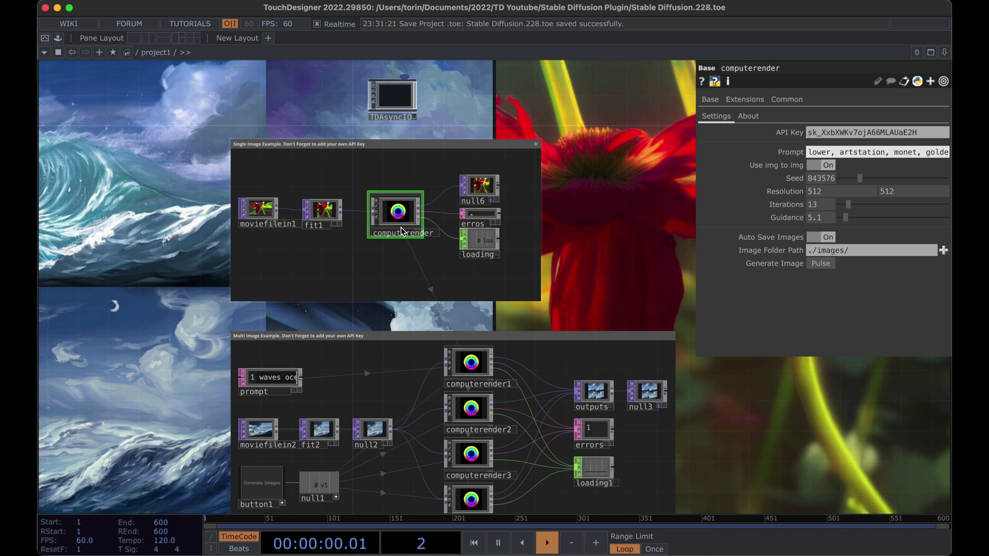
Examine the connections around computerender and the parameters of the fit1 node that feeds it
{"action": "left_click", "coordinate": [640, 201]}
{"action": "left_click_drag", "start_coordinate": [640, 201], "coordinate": [592, 200]}
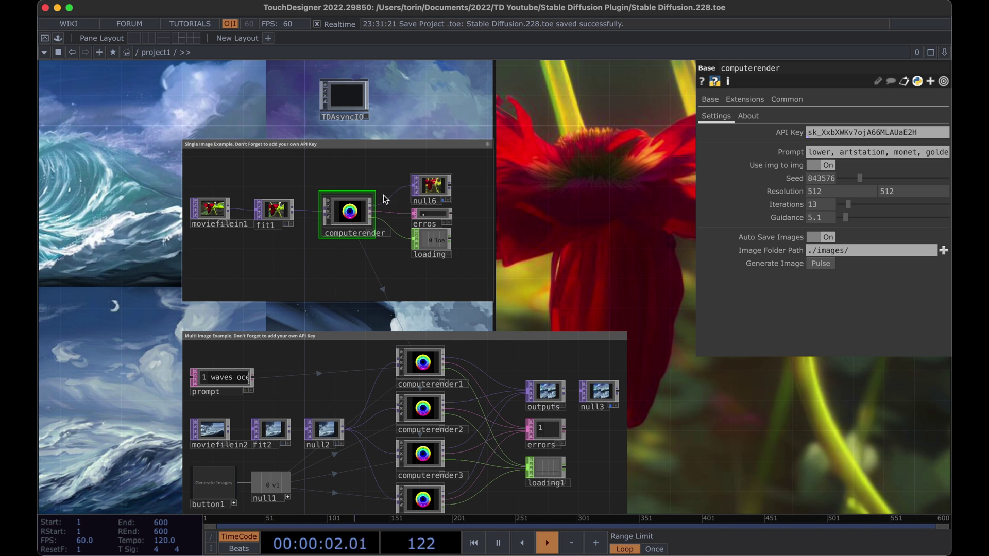
{"action": "scroll", "coordinate": [274, 222], "scroll_direction": "up", "scroll_amount": 2}
{"action": "scroll", "coordinate": [273, 221], "scroll_direction": "up", "scroll_amount": 3}
{"action": "scroll", "coordinate": [479, 144], "scroll_direction": "up", "scroll_amount": 2}
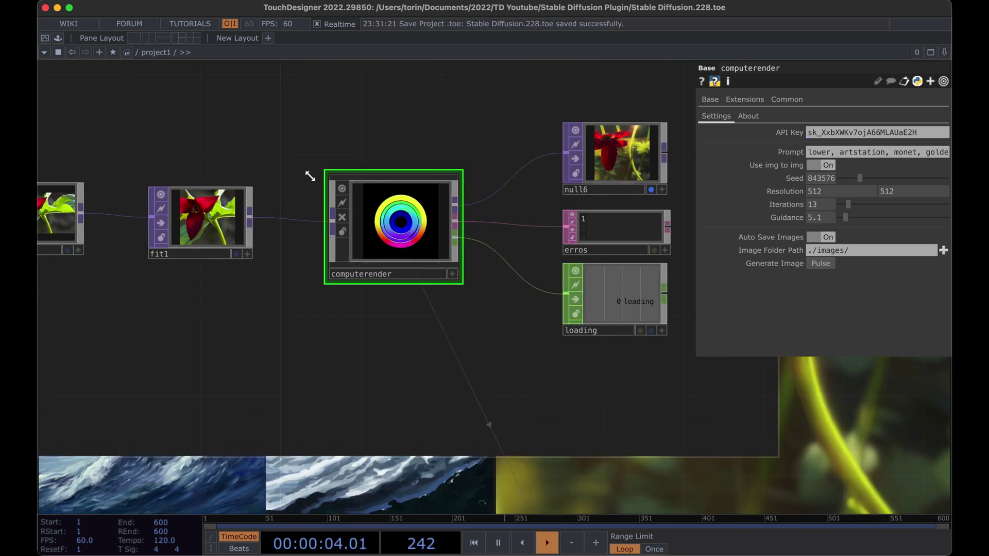
{"action": "left_click", "coordinate": [184, 224]}
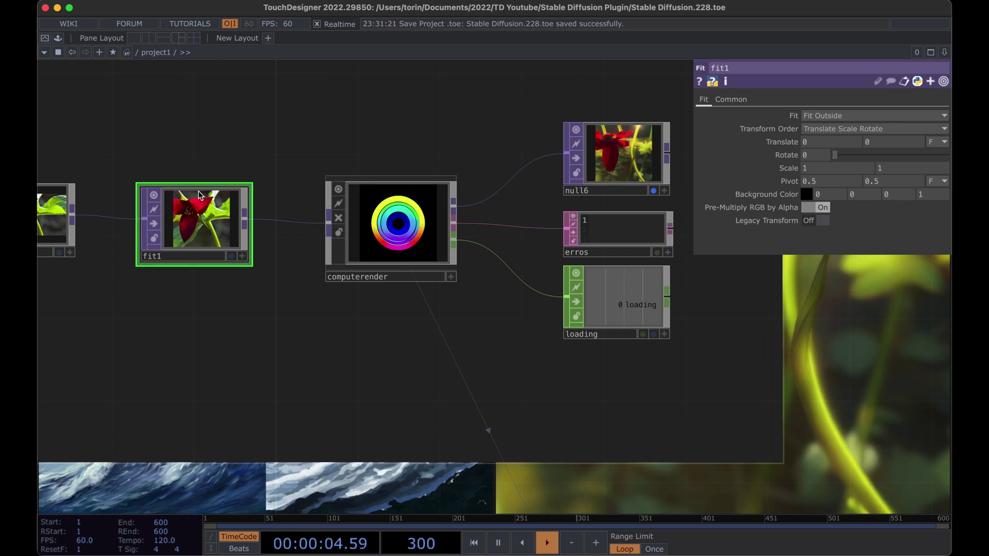
Set the computerender component's Seed to 217877
{"action": "left_click", "coordinate": [427, 227]}
{"action": "scroll", "coordinate": [428, 226], "scroll_direction": "down", "scroll_amount": 5}
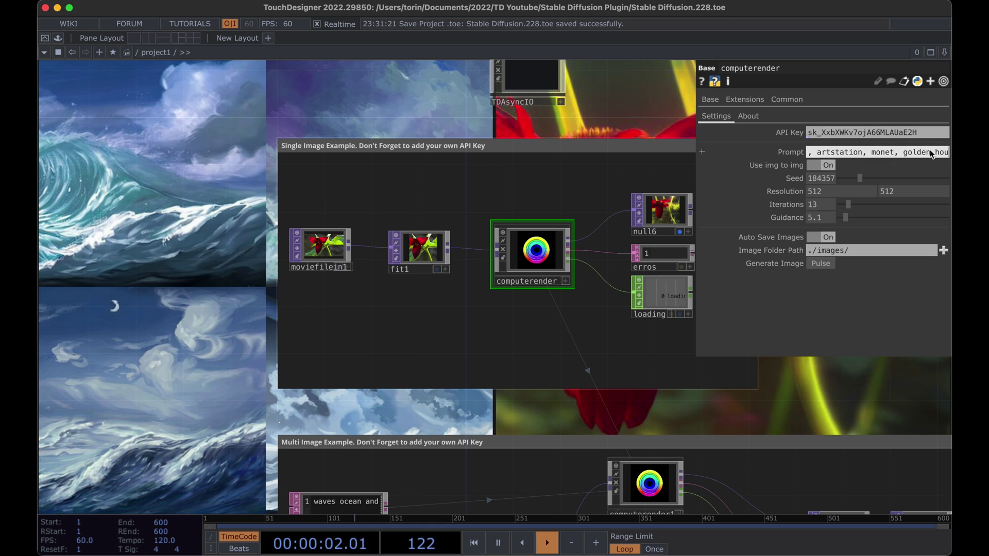
{"action": "middle_click_drag", "start_coordinate": [658, 100], "coordinate": [528, 153]}
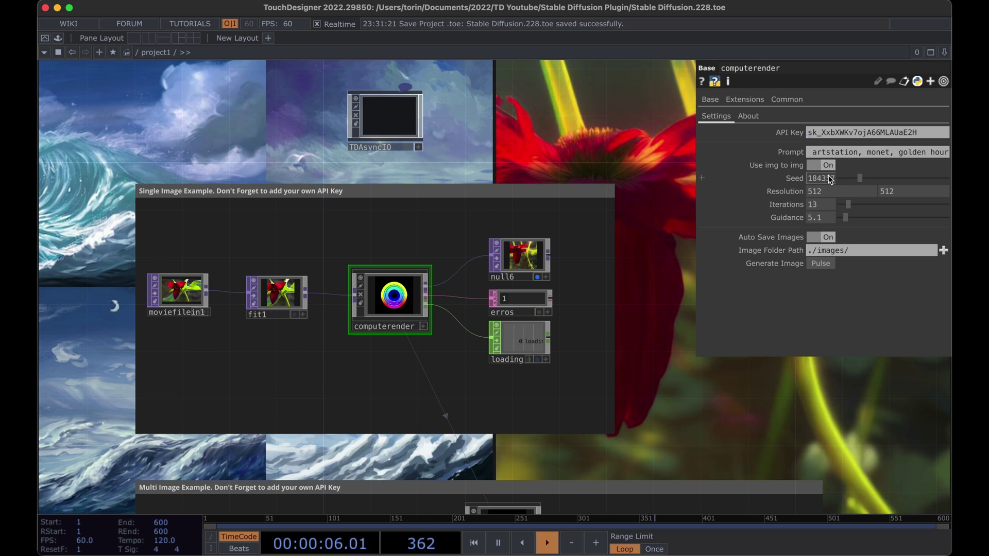
{"action": "left_click", "coordinate": [861, 179]}
{"action": "left_click_drag", "start_coordinate": [864, 183], "coordinate": [866, 181]}
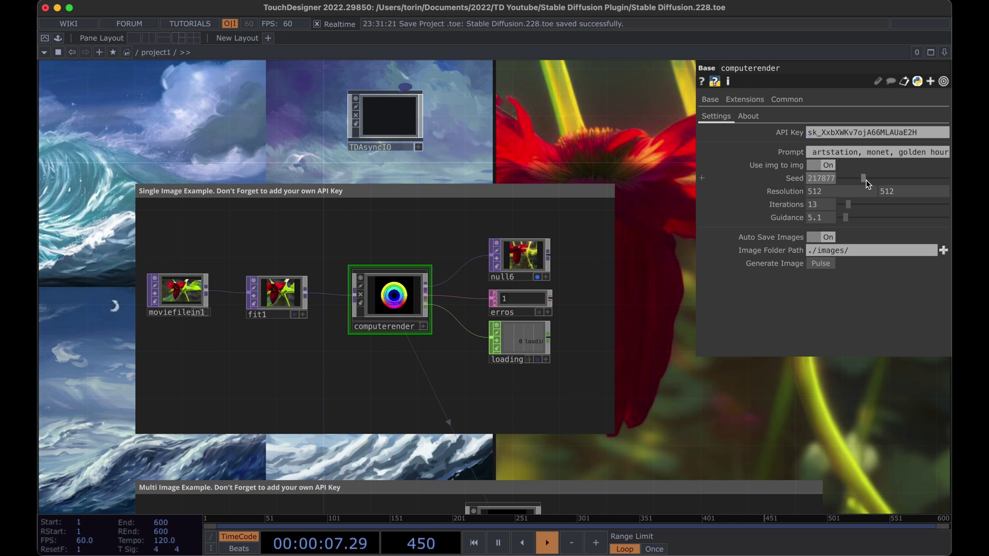
Generate an image with the new seed and hide the parameters to view the result
{"action": "left_click", "coordinate": [821, 263]}
{"action": "key", "text": "p"}
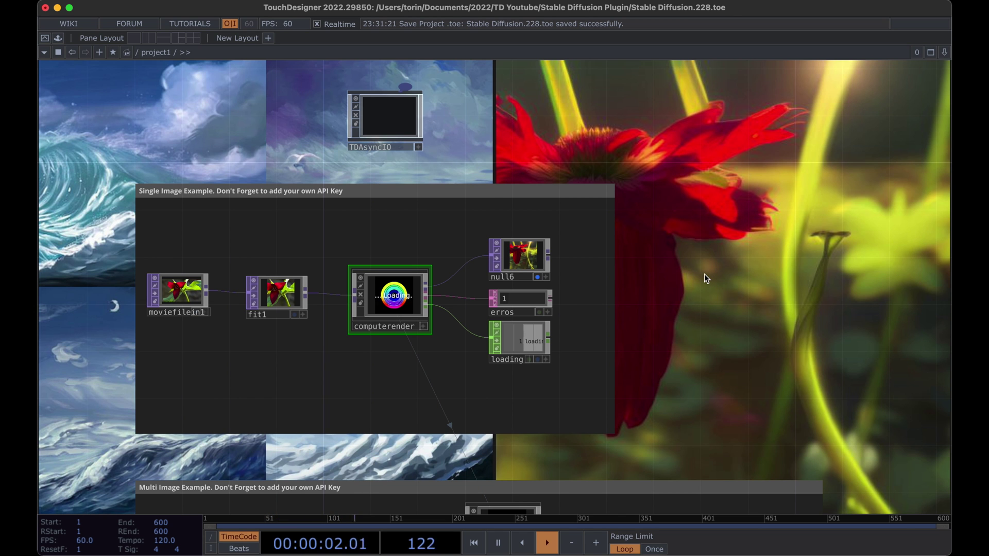
{"action": "left_click_drag", "start_coordinate": [642, 274], "coordinate": [605, 267]}
{"action": "key", "text": "p"}
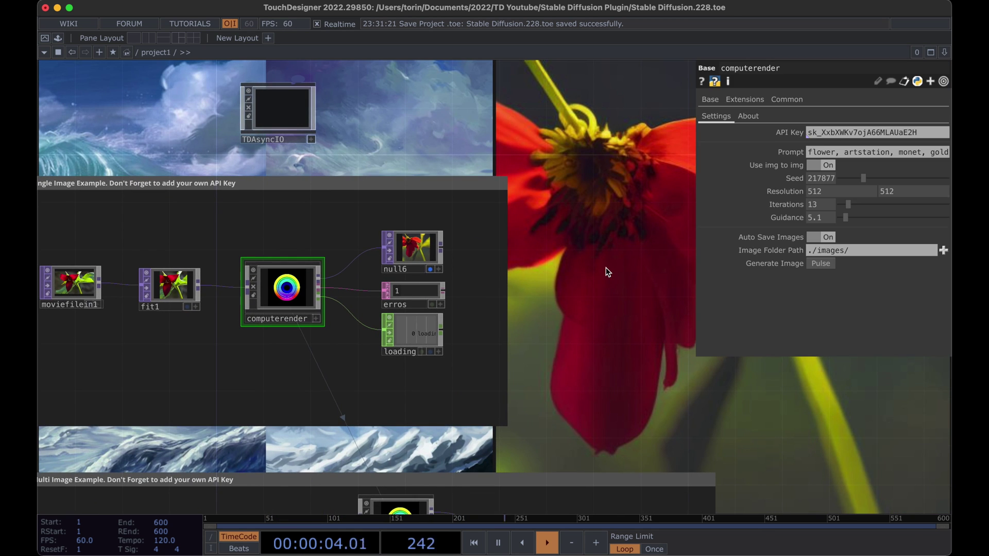
Turn off Use img to img on computerender and generate an image from the prompt alone
{"action": "left_click", "coordinate": [820, 165]}
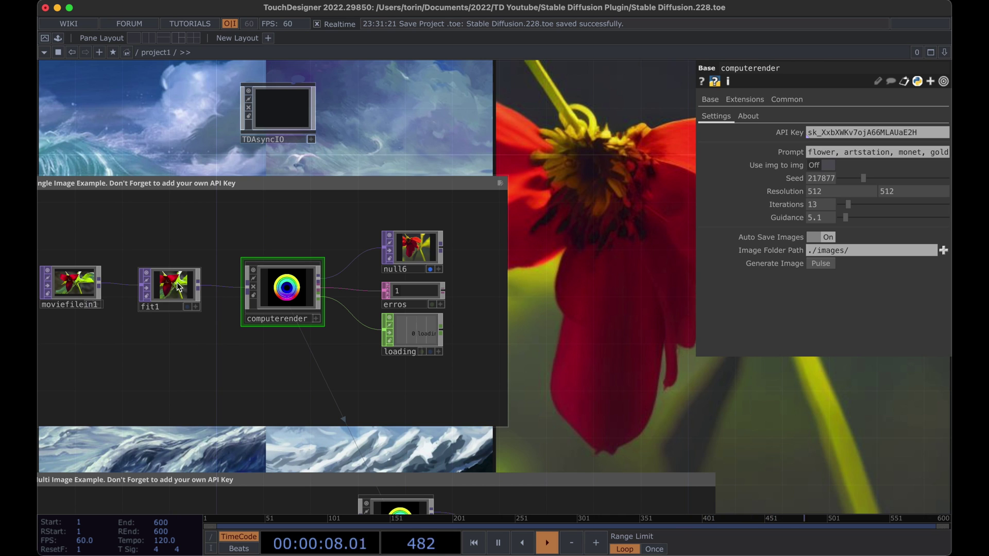
{"action": "left_click", "coordinate": [821, 264]}
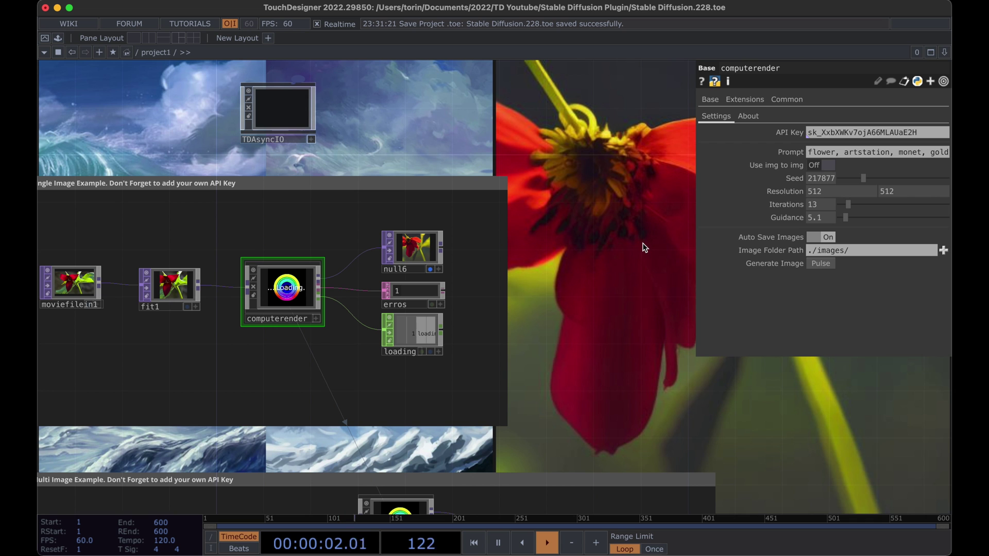
{"action": "key", "text": "p"}
{"action": "left_click_drag", "start_coordinate": [693, 278], "coordinate": [666, 334]}
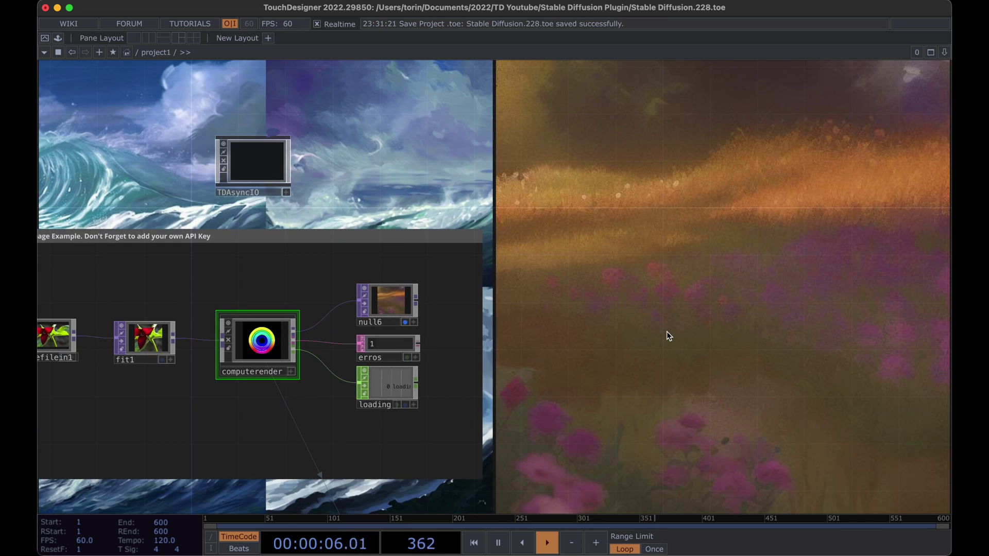
{"action": "key", "text": "p"}
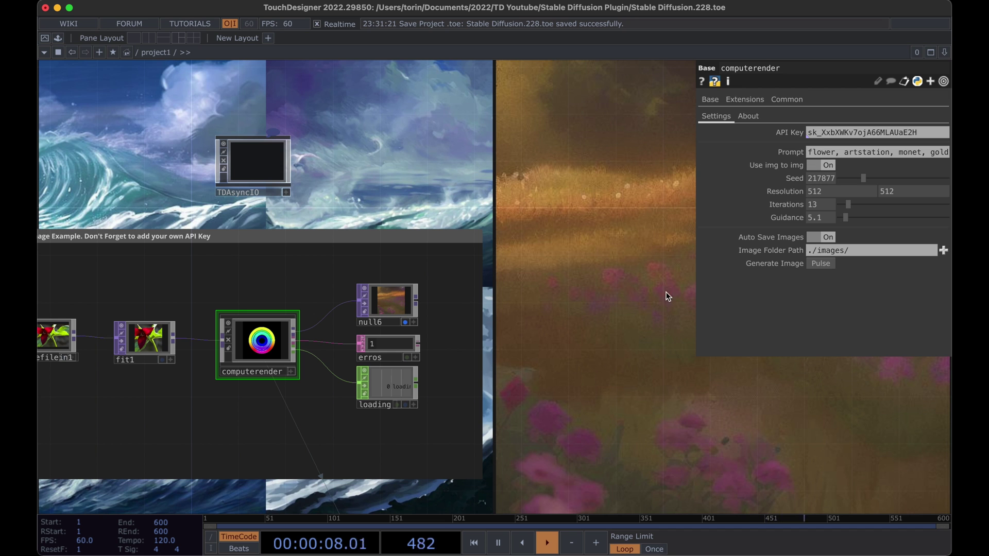
Connect moviefilein2 to fit1 as the source image and generate a new image with computerender
{"action": "scroll", "coordinate": [568, 421], "scroll_direction": "down", "scroll_amount": 10}
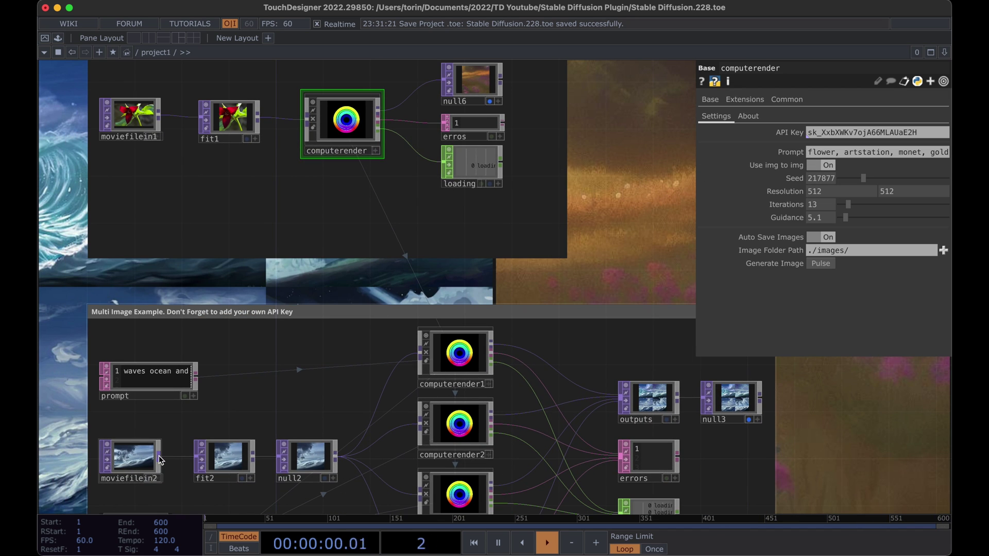
{"action": "left_click_drag", "start_coordinate": [162, 458], "coordinate": [188, 128]}
{"action": "left_click_drag", "start_coordinate": [288, 278], "coordinate": [381, 235]}
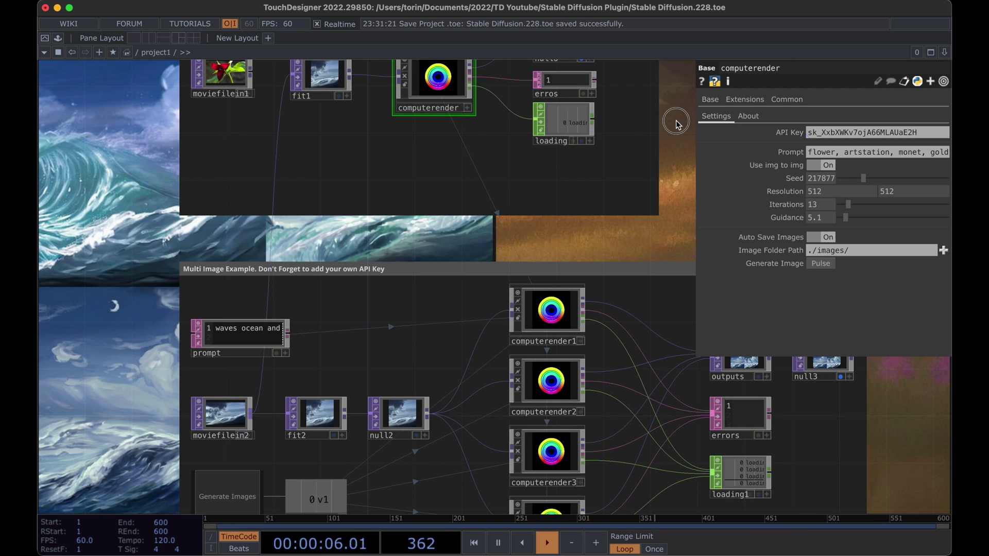
{"action": "left_click_drag", "start_coordinate": [677, 123], "coordinate": [638, 245]}
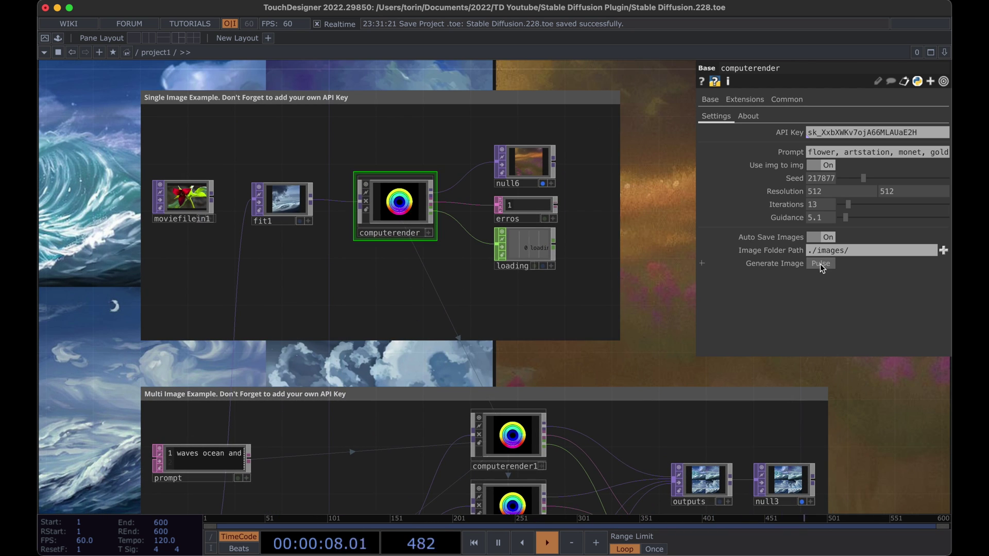
{"action": "left_click", "coordinate": [819, 262]}
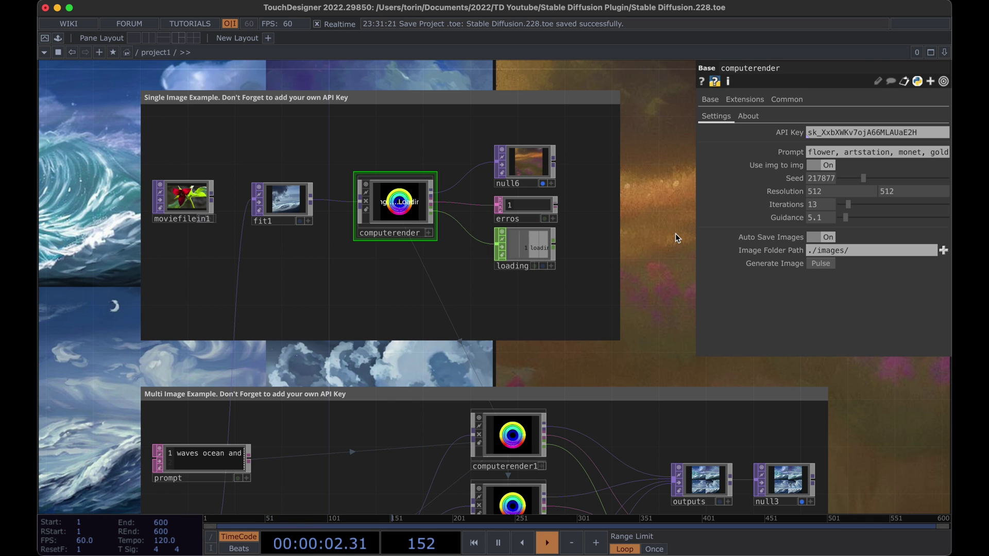
Hide the parameters and examine the generated image in the null6 node and the network background
{"action": "key", "text": "p"}
{"action": "left_click_drag", "start_coordinate": [732, 231], "coordinate": [674, 271]}
{"action": "scroll", "coordinate": [190, 234], "scroll_direction": "up", "scroll_amount": 3}
{"action": "scroll", "coordinate": [191, 234], "scroll_direction": "up", "scroll_amount": 2}
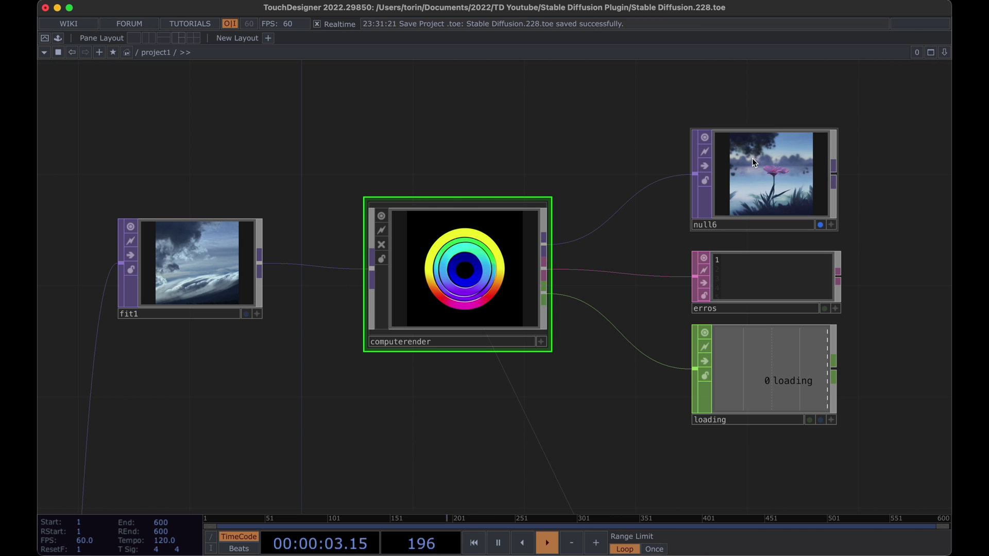
{"action": "scroll", "coordinate": [770, 207], "scroll_direction": "down", "scroll_amount": 8}
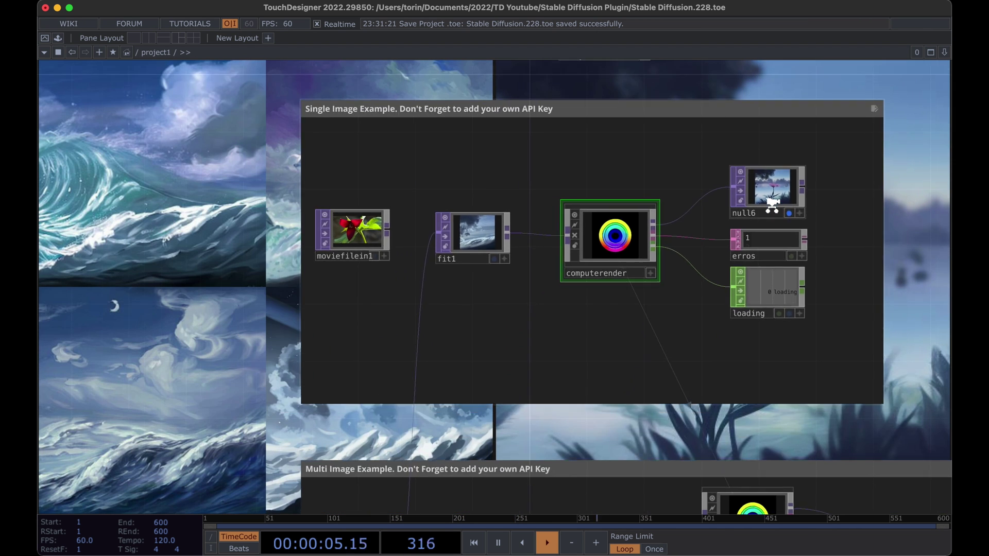
{"action": "left_click_drag", "start_coordinate": [658, 209], "coordinate": [523, 219]}
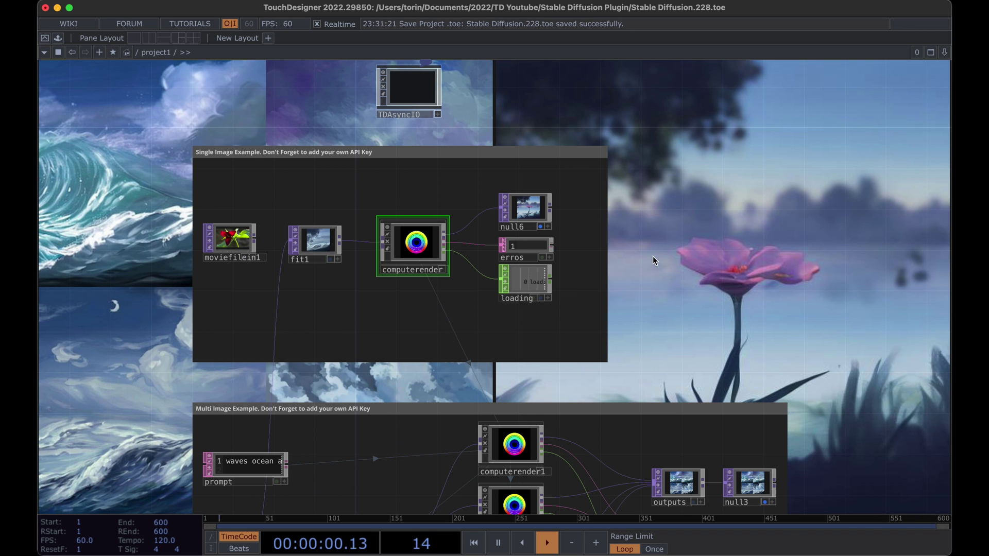
Reconnect moviefilein1 to fit1 in the single image example
{"action": "left_click_drag", "start_coordinate": [653, 254], "coordinate": [659, 205]}
{"action": "left_click_drag", "start_coordinate": [266, 186], "coordinate": [300, 187]}
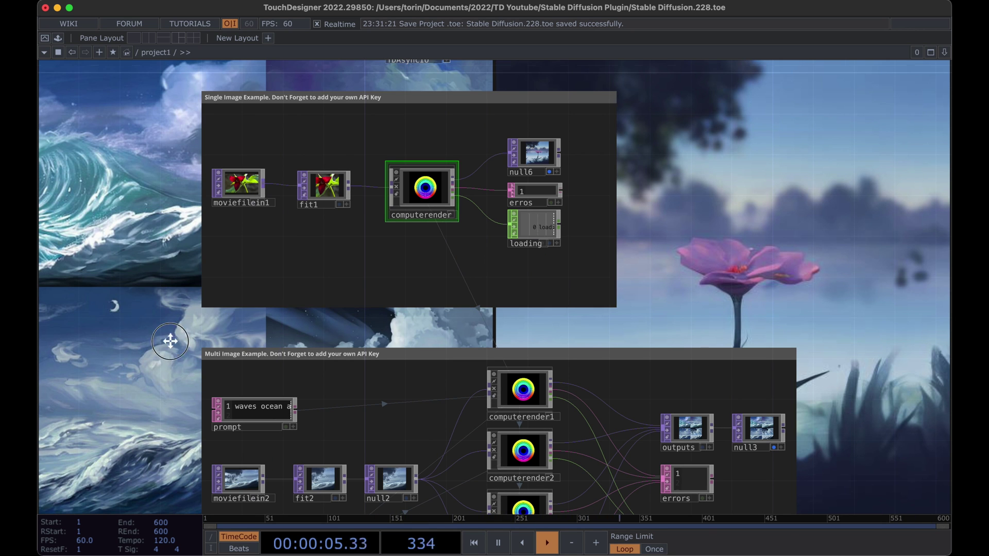
In the multi image example, replace "waves ocean and sky" with "outer space" in the prompt node's text
{"action": "scroll", "coordinate": [170, 353], "scroll_direction": "down", "scroll_amount": 6}
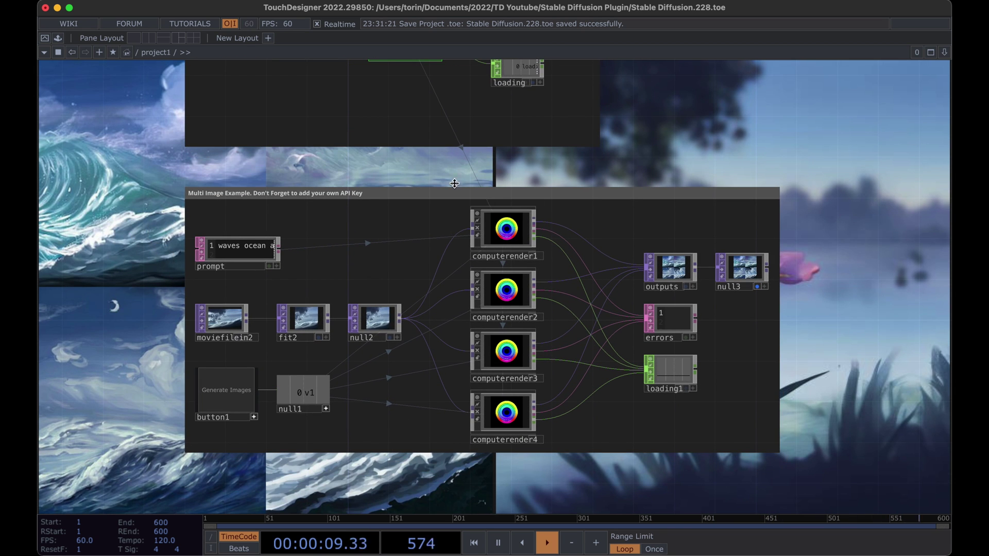
{"action": "scroll", "coordinate": [648, 163], "scroll_direction": "down", "scroll_amount": 1}
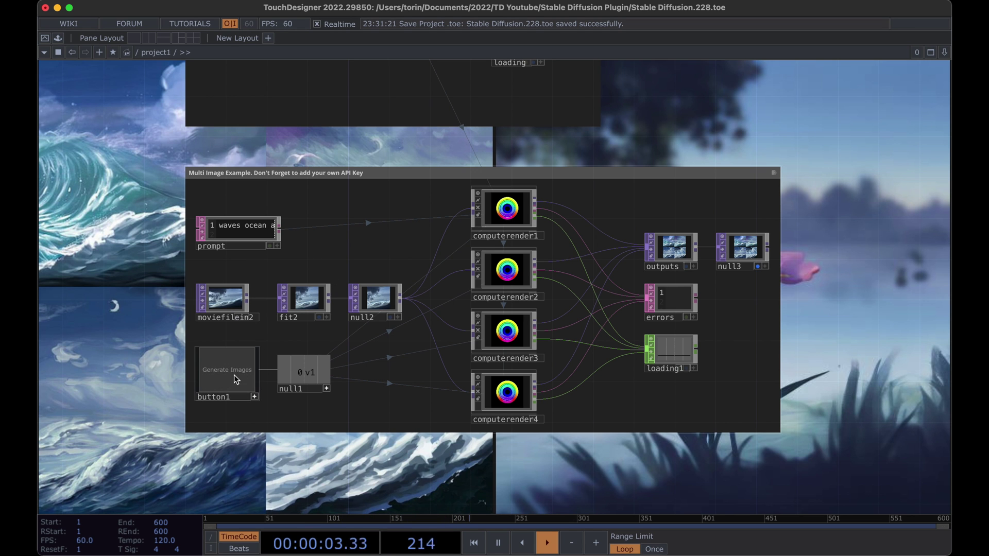
{"action": "scroll", "coordinate": [225, 229], "scroll_direction": "up", "scroll_amount": 5}
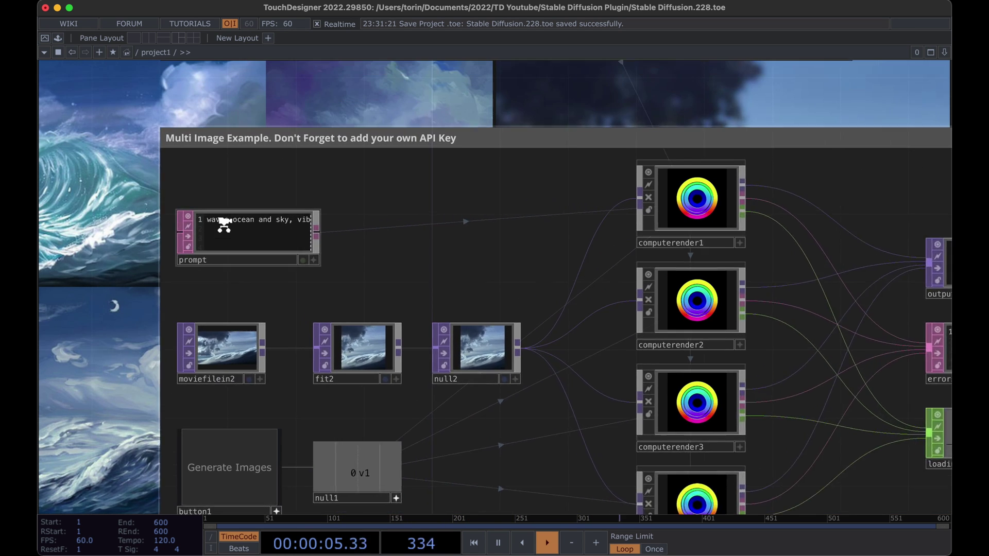
{"action": "scroll", "coordinate": [234, 220], "scroll_direction": "up", "scroll_amount": 5}
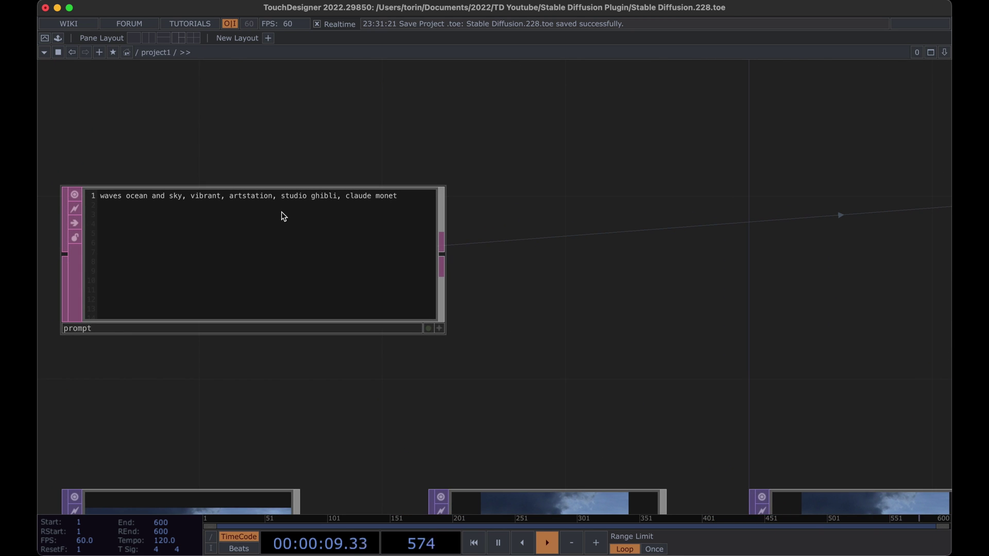
{"action": "left_click", "coordinate": [400, 214]}
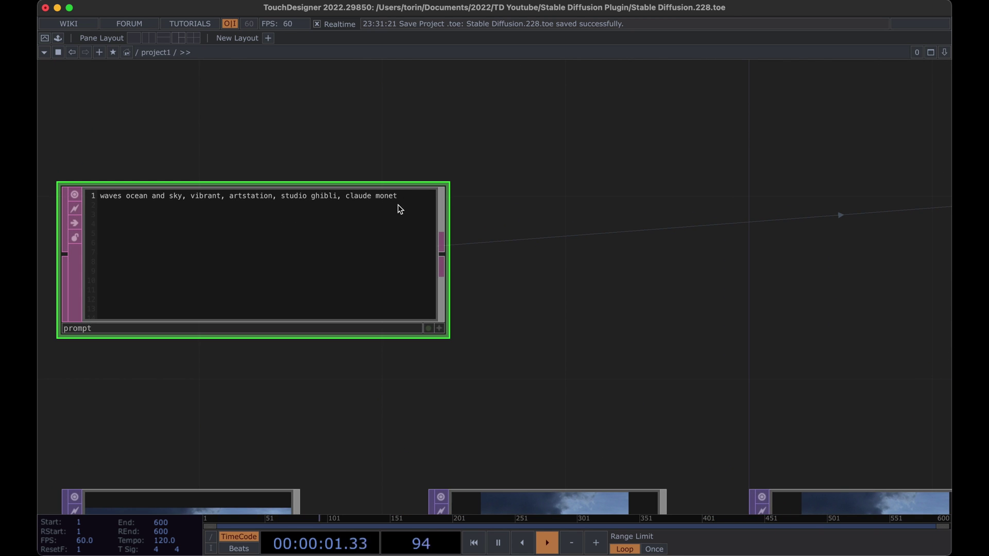
{"action": "key", "text": "a"}
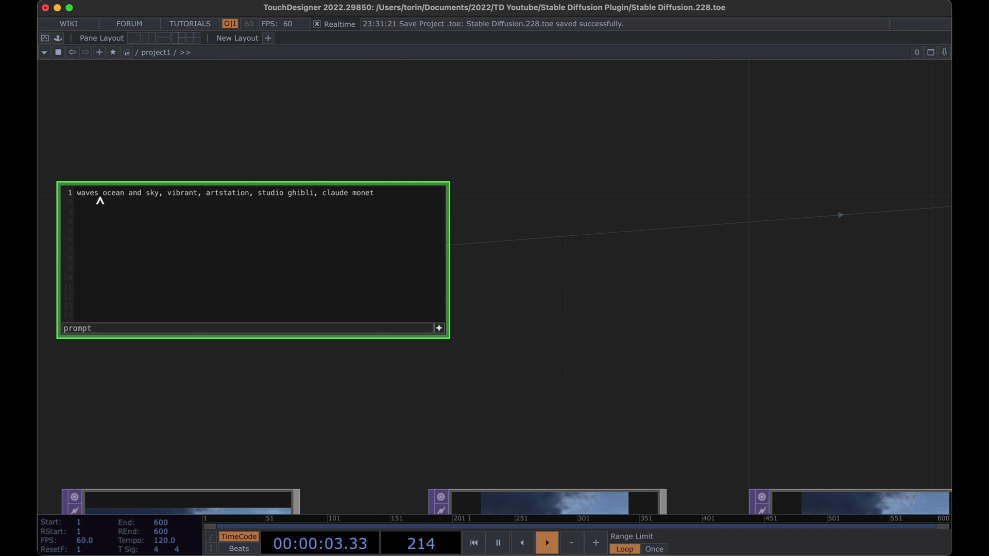
{"action": "left_click_drag", "start_coordinate": [76, 193], "coordinate": [162, 194]}
{"action": "type", "text": "outer space"}
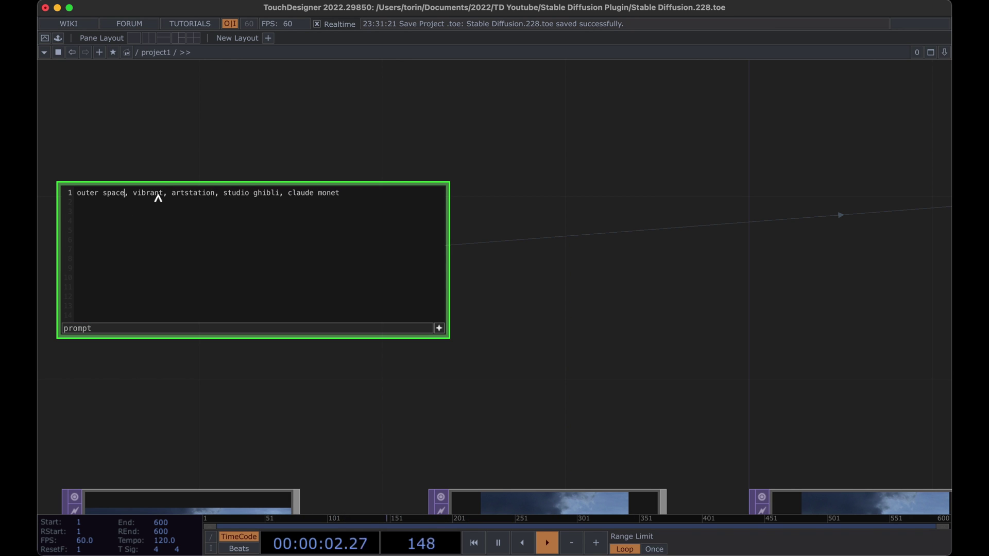
Generate the multi image example's four images from the outer space prompt and view them in the network background
{"action": "scroll", "coordinate": [441, 327], "scroll_direction": "down", "scroll_amount": 5}
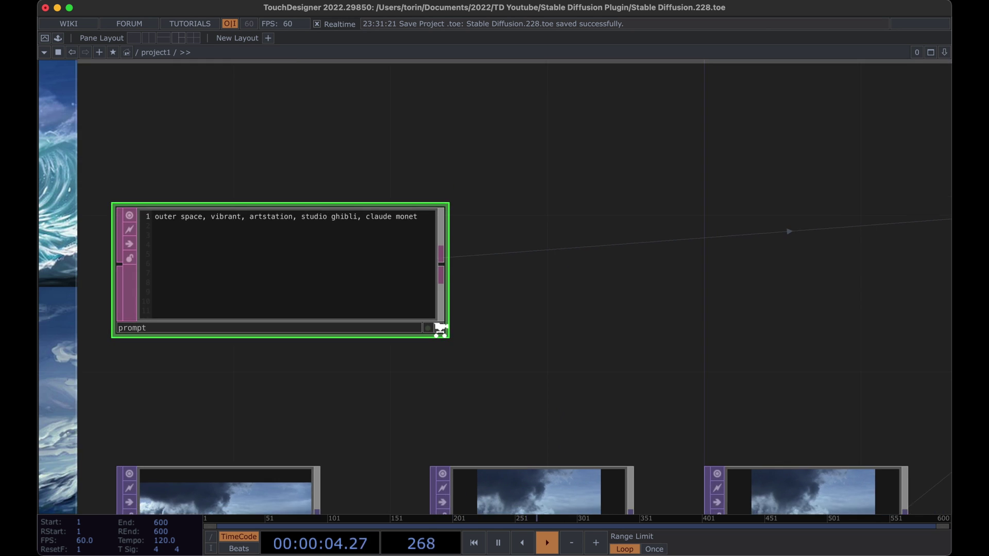
{"action": "scroll", "coordinate": [440, 328], "scroll_direction": "down", "scroll_amount": 5}
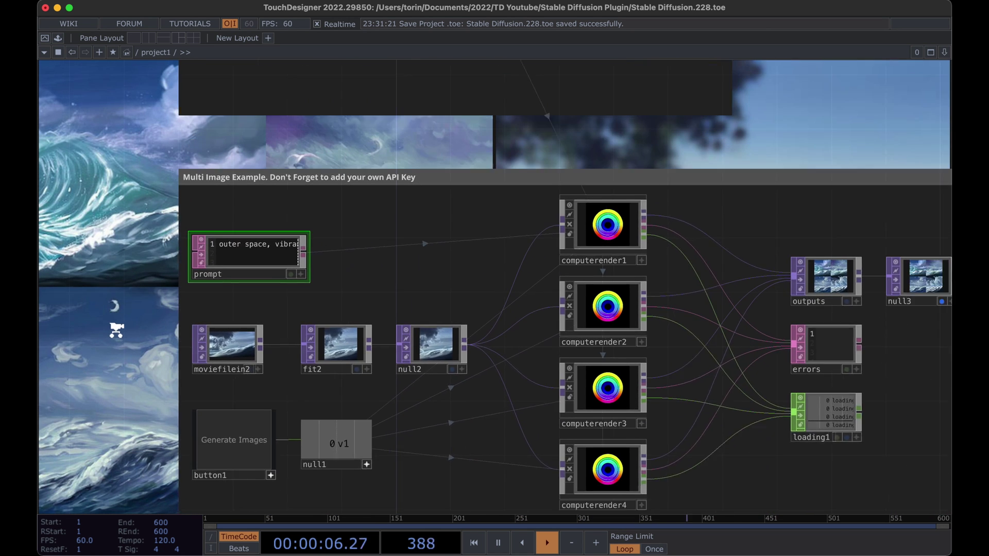
{"action": "left_click", "coordinate": [212, 422]}
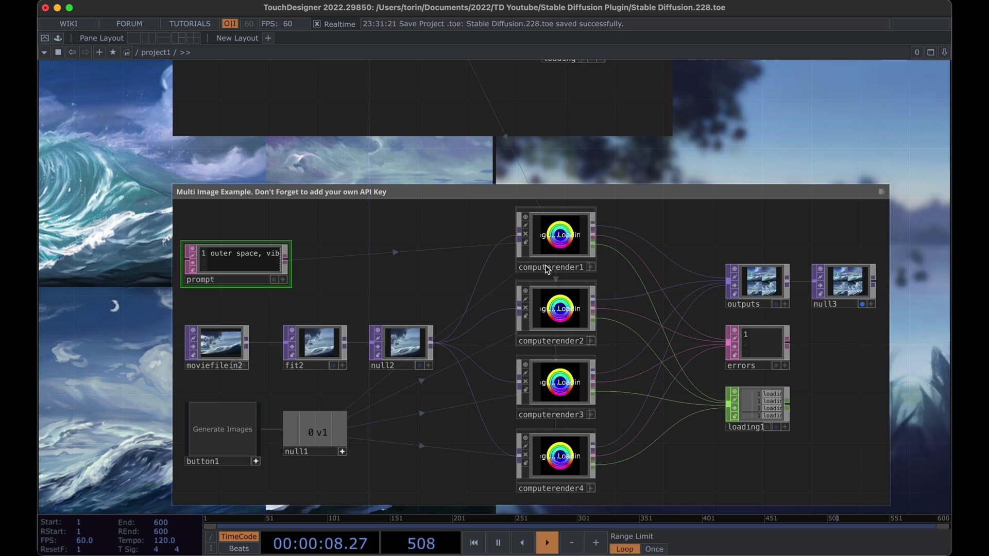
{"action": "left_click_drag", "start_coordinate": [730, 128], "coordinate": [548, 131]}
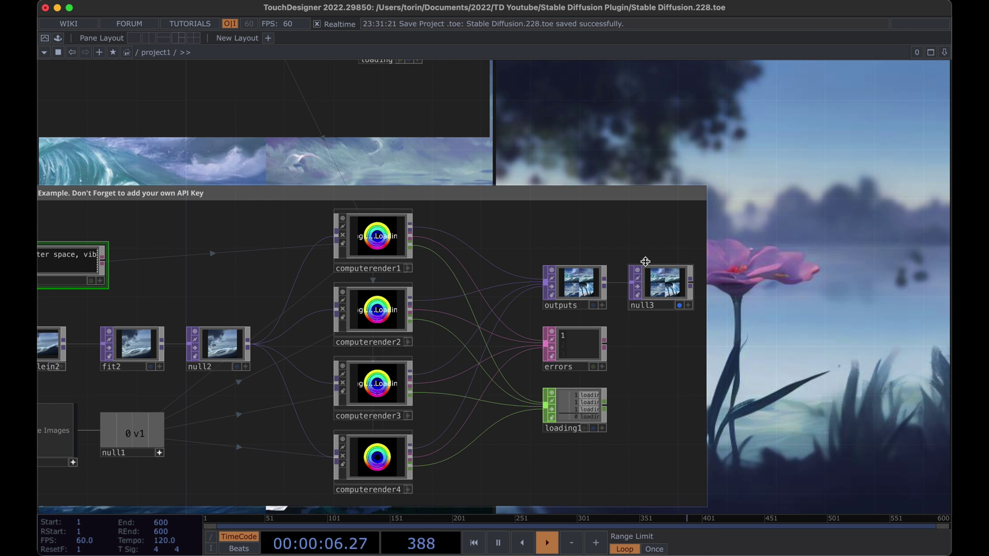
{"action": "left_click_drag", "start_coordinate": [280, 166], "coordinate": [768, 155]}
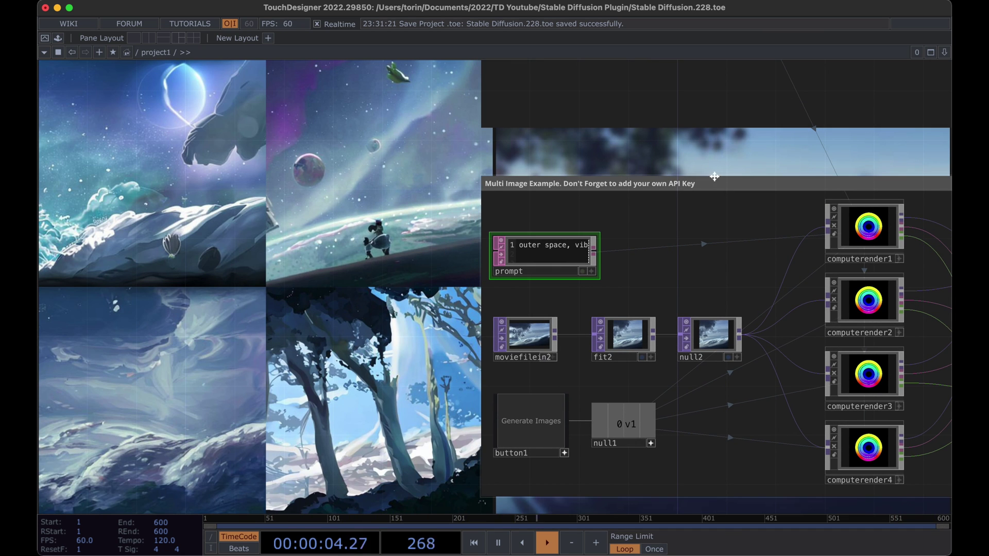
{"action": "left_click_drag", "start_coordinate": [747, 164], "coordinate": [681, 159]}
Show the parameters of computerender1 and computerender3 to compare their seeds, and generate the four images again
{"action": "left_click", "coordinate": [802, 234]}
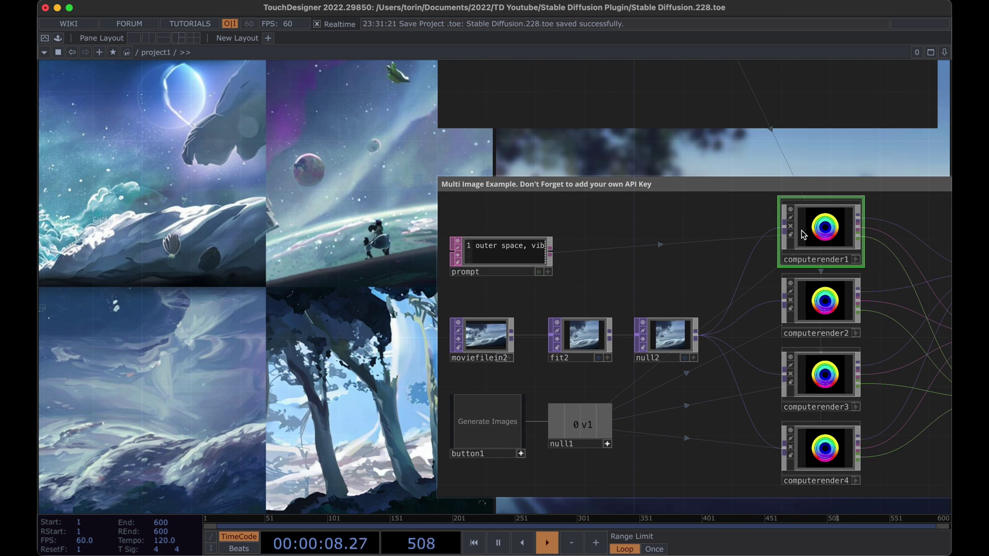
{"action": "key", "text": "p"}
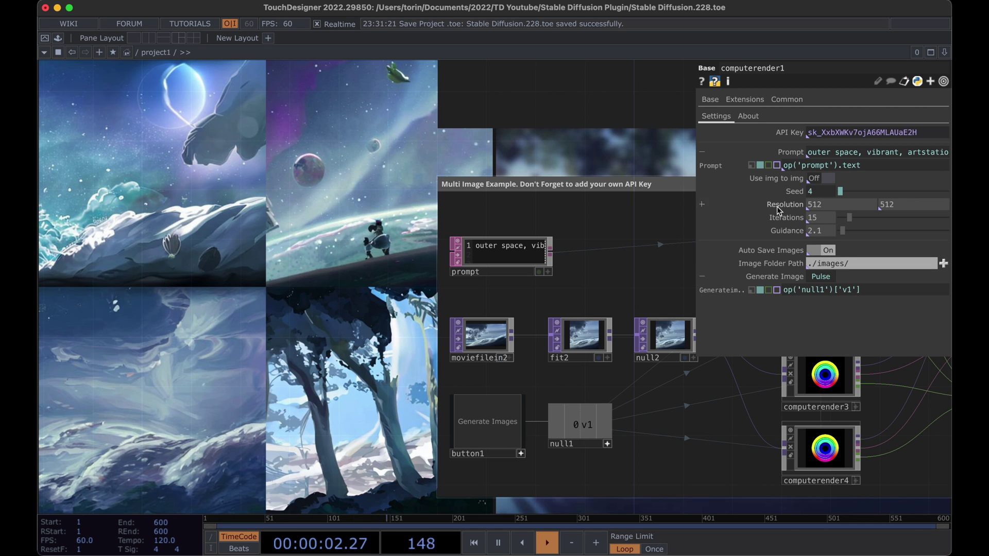
{"action": "left_click", "coordinate": [823, 392]}
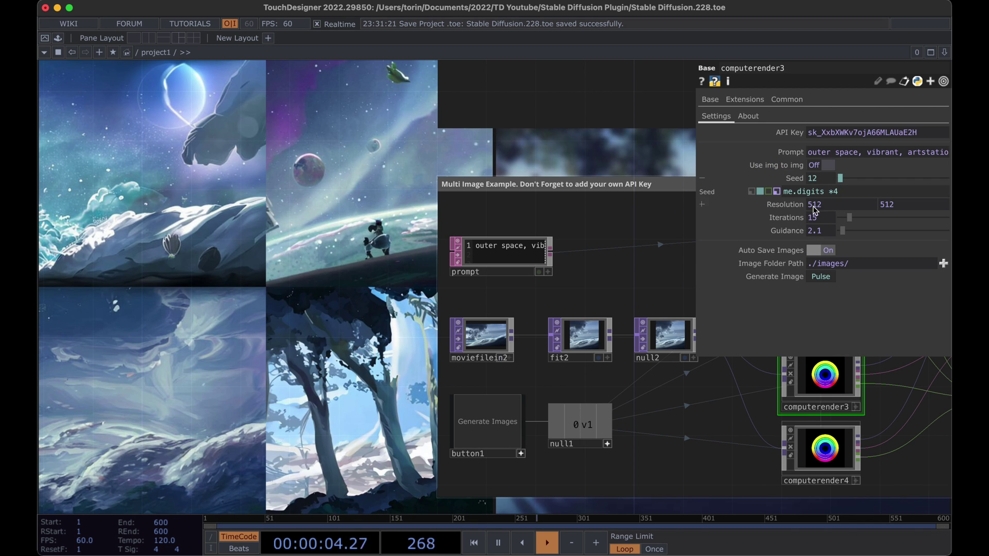
{"action": "left_click", "coordinate": [497, 424]}
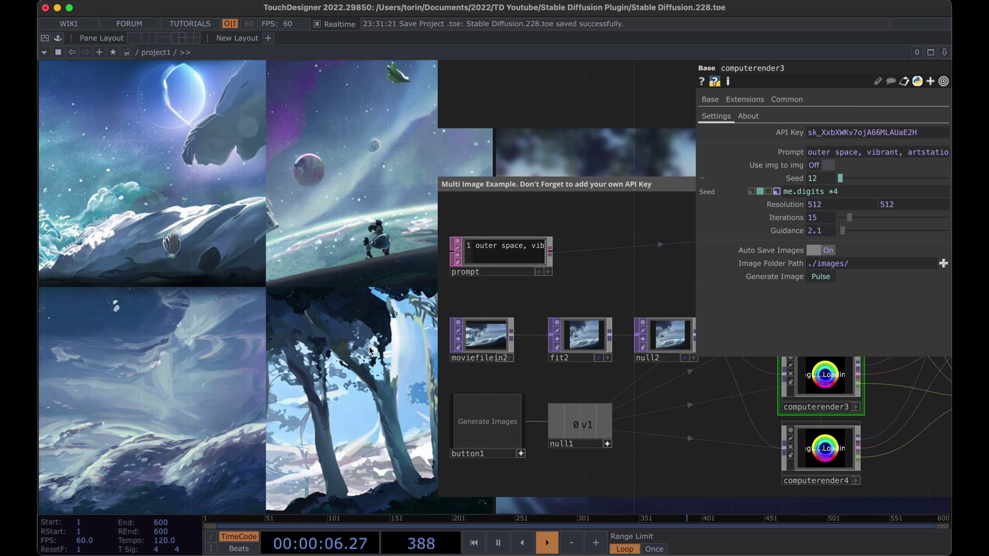
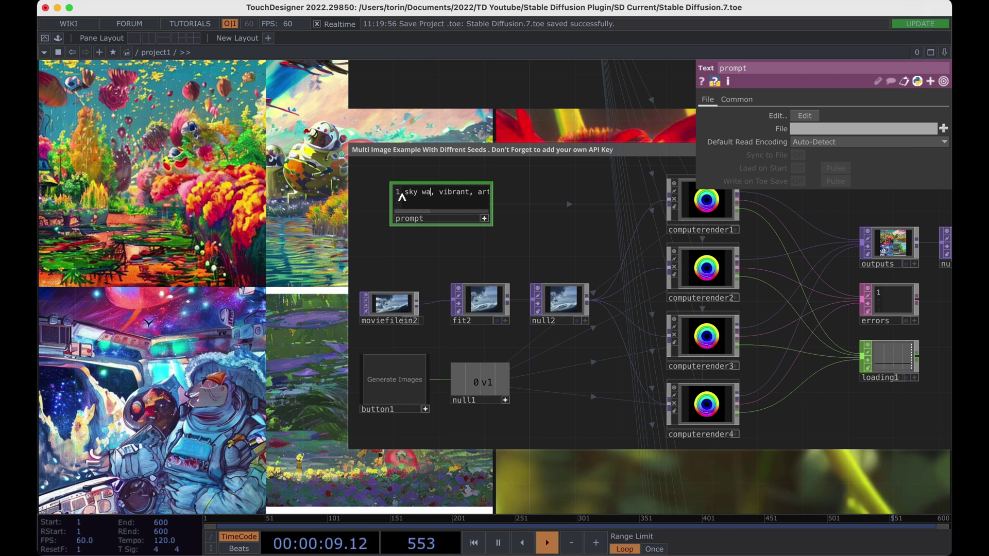
Generate the four images from the "sky waves" prompt and show computerender1's parameters
{"action": "left_click", "coordinate": [394, 379]}
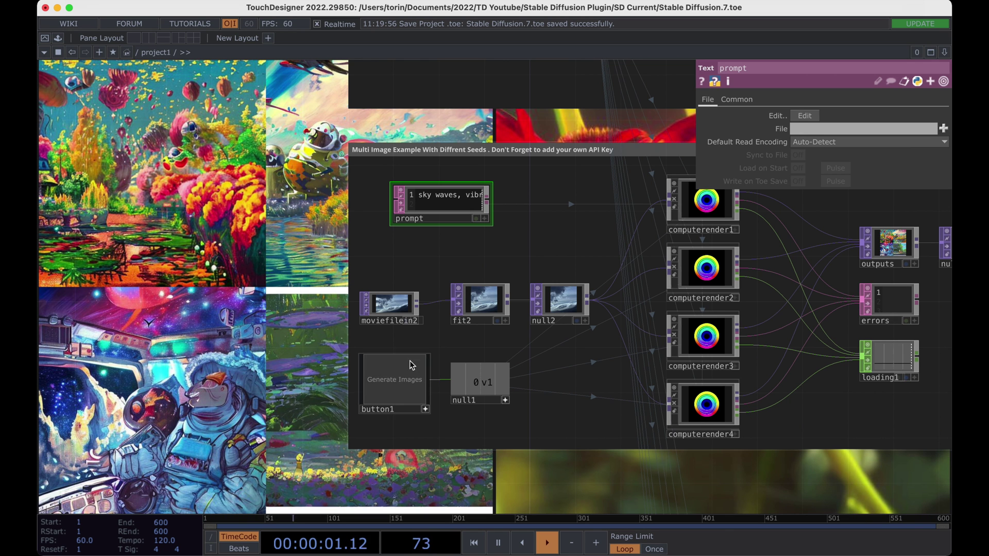
{"action": "mouse_move", "coordinate": [308, 253]}
{"action": "left_mouse_down"}
{"action": "mouse_move", "coordinate": [309, 273]}
{"action": "mouse_move", "coordinate": [227, 282]}
{"action": "mouse_move", "coordinate": [327, 297]}
{"action": "mouse_move", "coordinate": [319, 267]}
{"action": "left_mouse_up"}
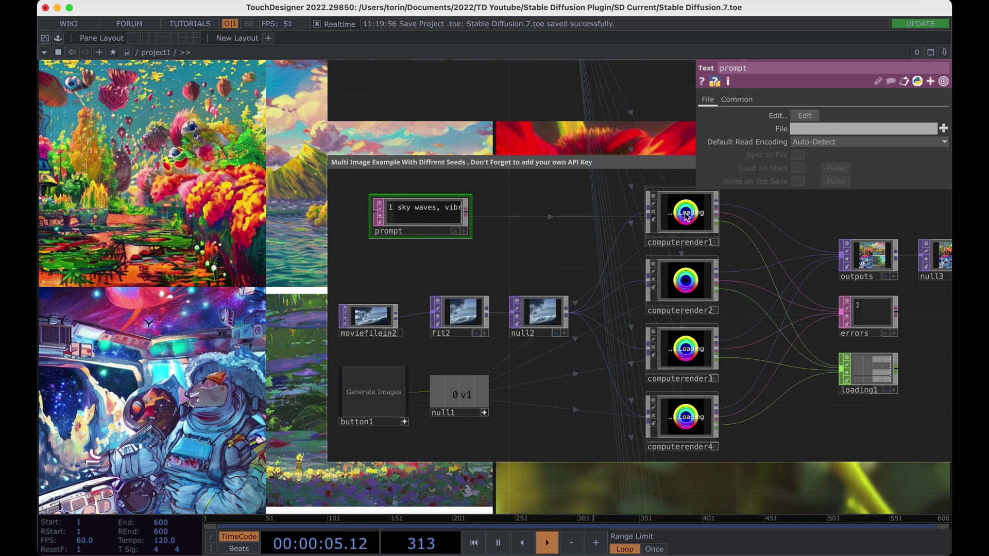
{"action": "left_click", "coordinate": [689, 216]}
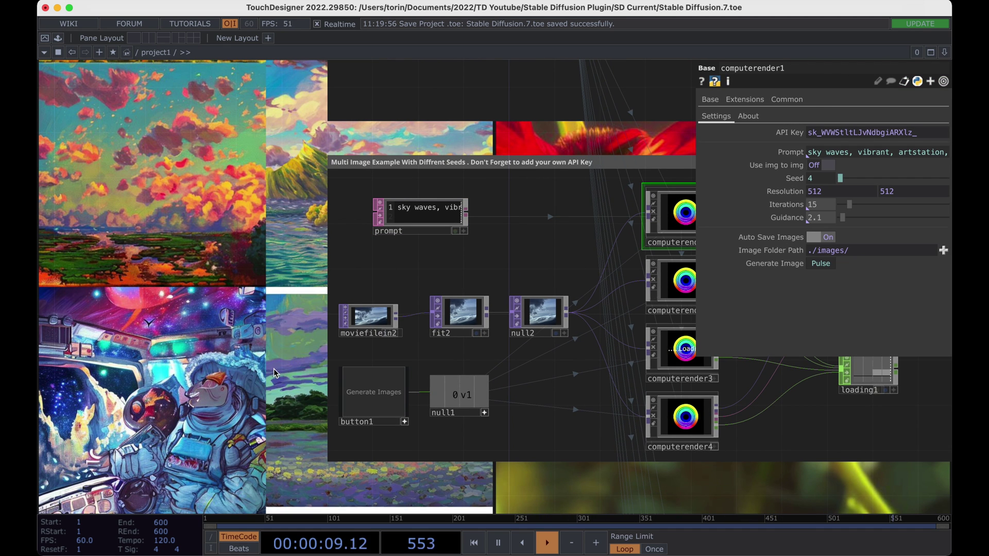
{"action": "left_click_drag", "start_coordinate": [274, 373], "coordinate": [196, 375]}
Turn on Use img to img on computerender1, generate the four images again and view them in the background
{"action": "left_click", "coordinate": [825, 168]}
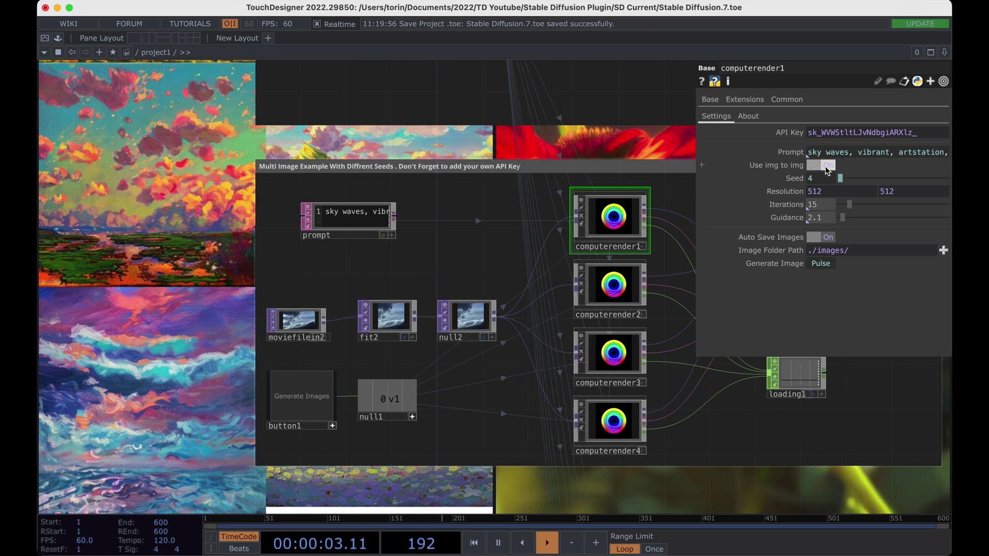
{"action": "left_click", "coordinate": [301, 397]}
{"action": "left_click_drag", "start_coordinate": [197, 384], "coordinate": [168, 374]}
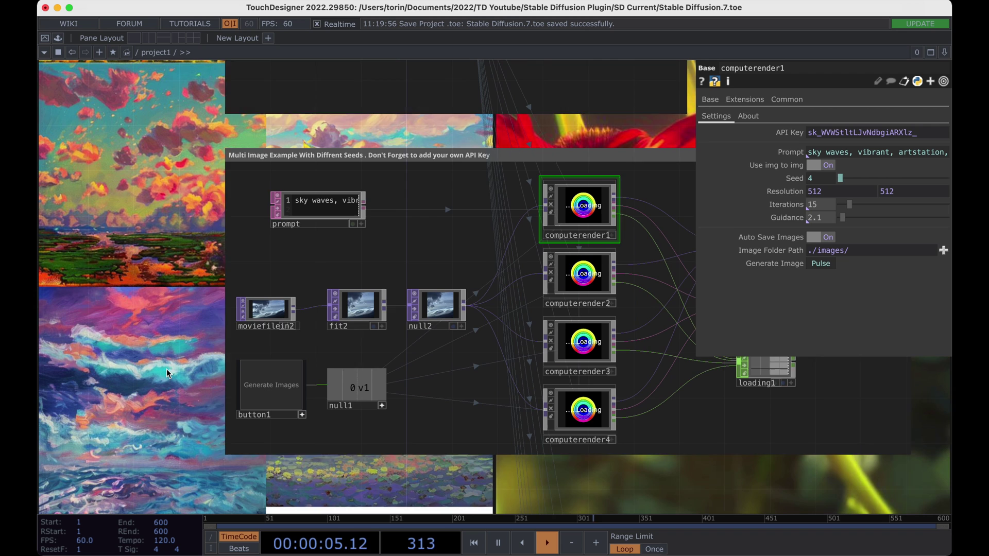
{"action": "scroll", "coordinate": [167, 370], "scroll_direction": "down", "scroll_amount": 2}
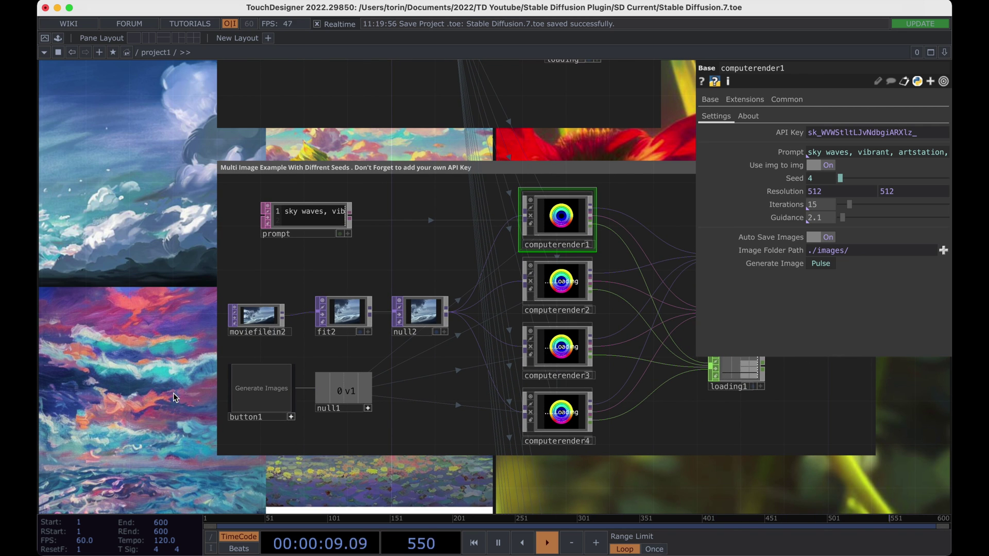
{"action": "left_click_drag", "start_coordinate": [208, 397], "coordinate": [373, 388]}
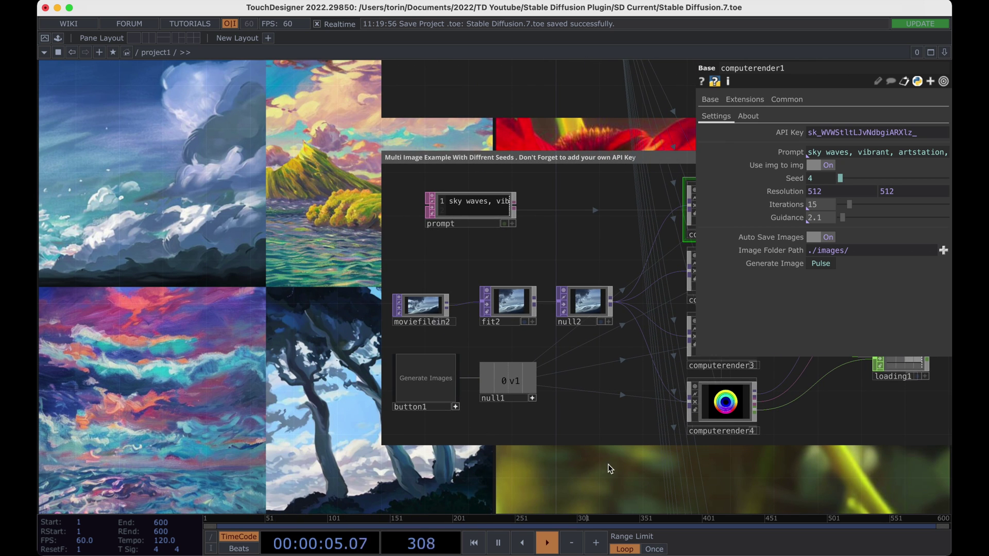
{"action": "left_click_drag", "start_coordinate": [609, 469], "coordinate": [486, 466]}
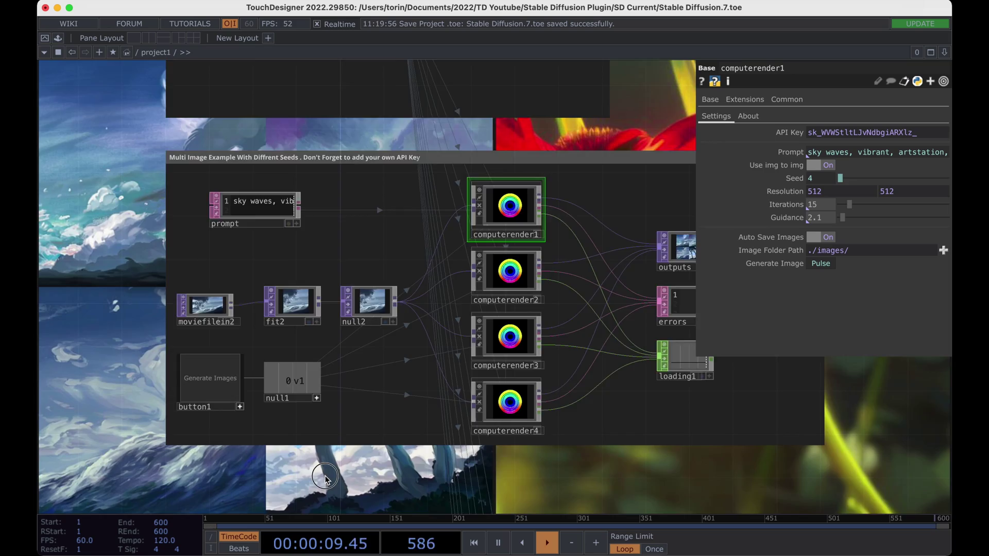
{"action": "left_click_drag", "start_coordinate": [385, 435], "coordinate": [366, 424]}
Examine the example networks for multiple images with different iterations and with different guidance
{"action": "scroll", "coordinate": [366, 424], "scroll_direction": "down", "scroll_amount": 3}
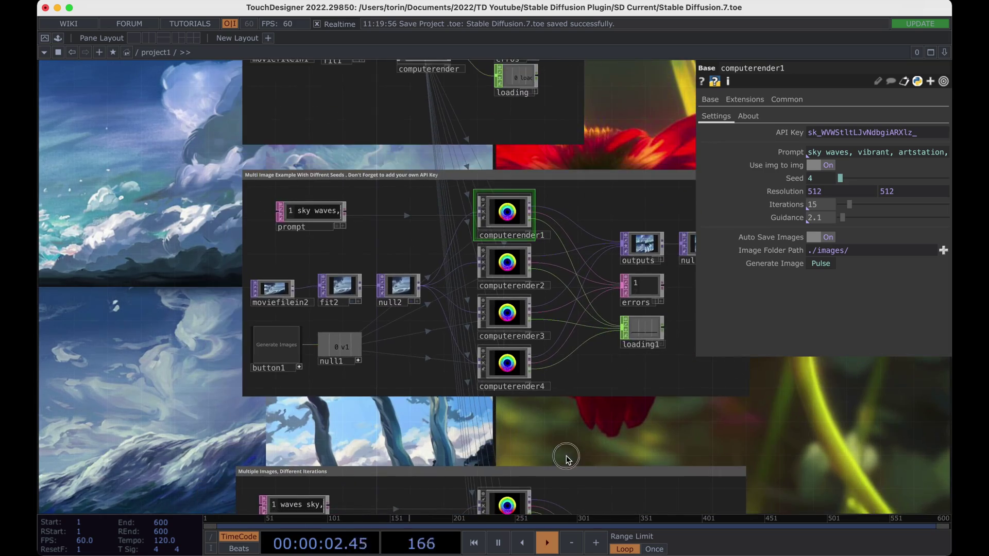
{"action": "left_click_drag", "start_coordinate": [566, 457], "coordinate": [485, 259]}
{"action": "scroll", "coordinate": [484, 279], "scroll_direction": "down", "scroll_amount": 4}
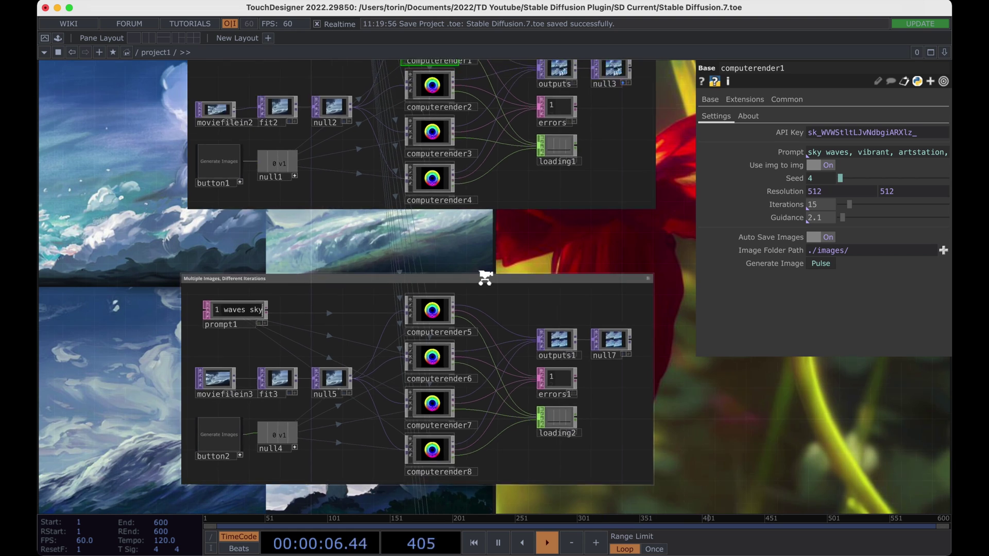
{"action": "left_click_drag", "start_coordinate": [627, 332], "coordinate": [622, 221]}
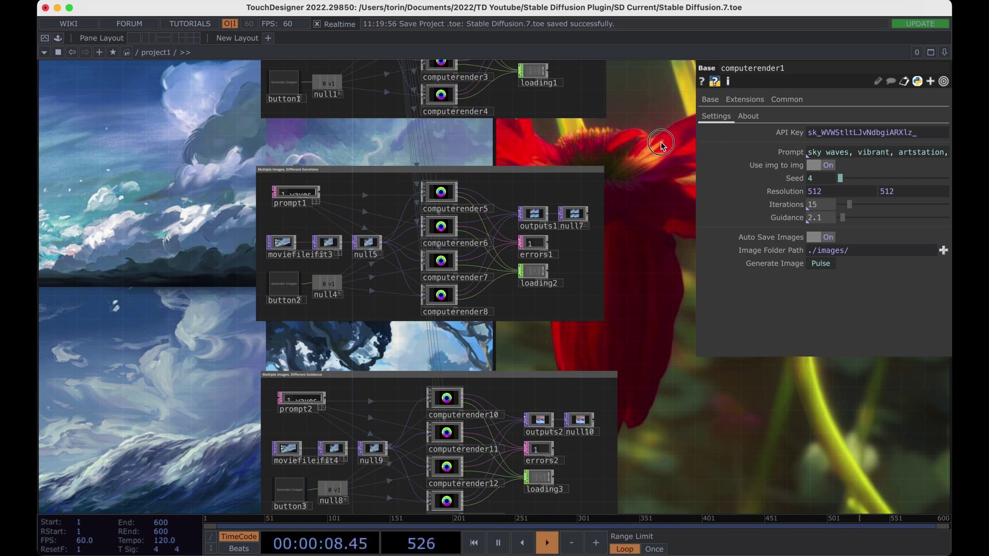
{"action": "scroll", "coordinate": [638, 278], "scroll_direction": "up", "scroll_amount": 5}
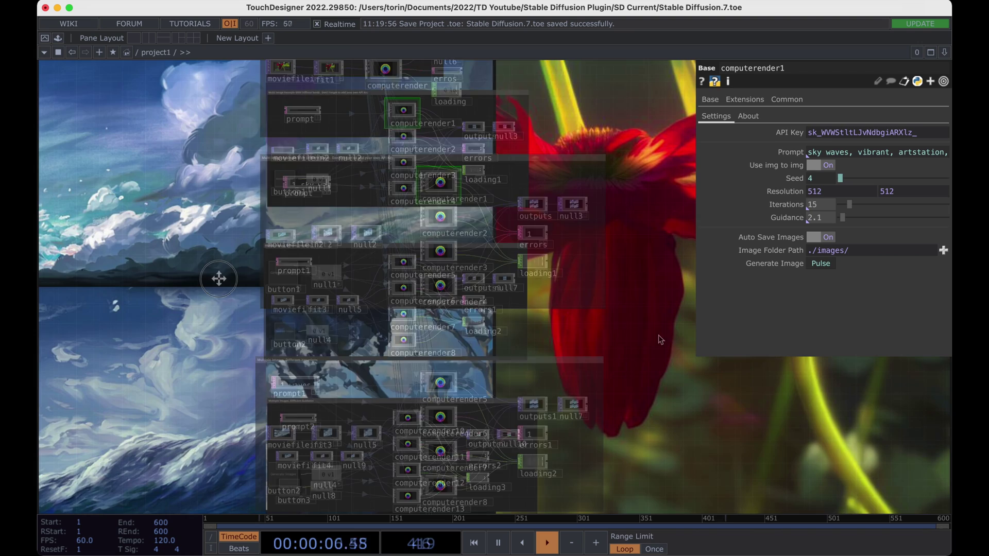
{"action": "left_click_drag", "start_coordinate": [218, 278], "coordinate": [233, 310]}
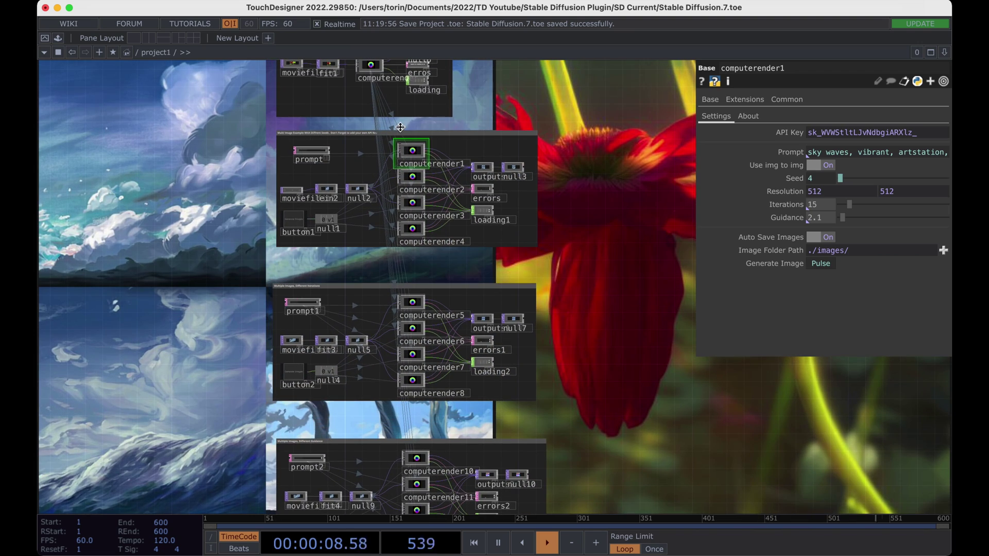
Return to the multi image example with different seeds and inspect computerender1's seed setting
{"action": "scroll", "coordinate": [289, 152], "scroll_direction": "up", "scroll_amount": 5}
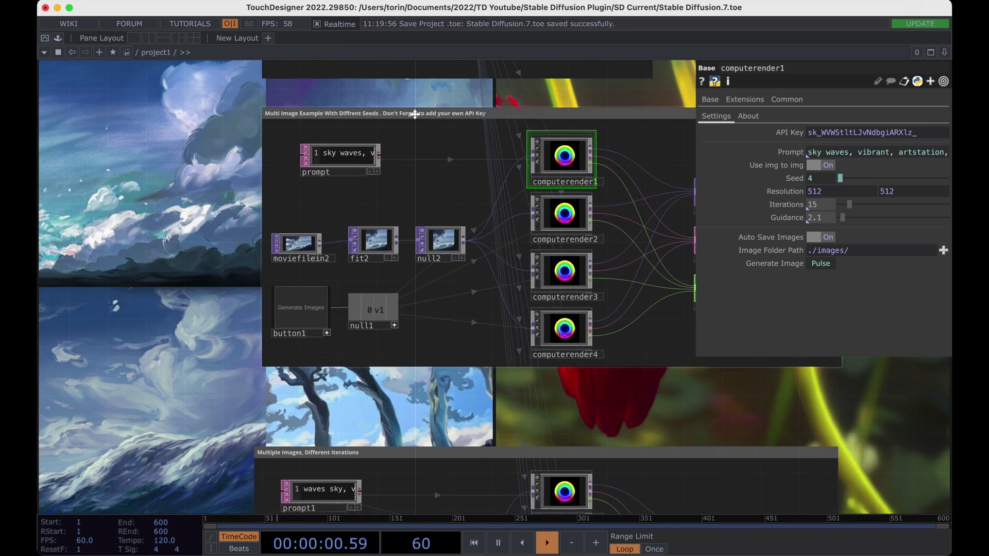
{"action": "left_click", "coordinate": [238, 115]}
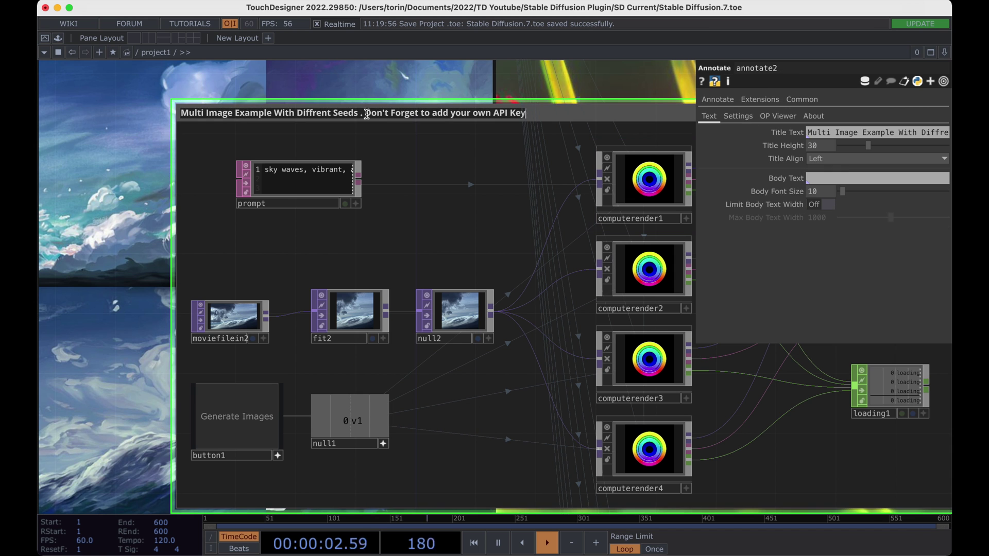
{"action": "left_click", "coordinate": [376, 114]}
{"action": "scroll", "coordinate": [138, 201], "scroll_direction": "down", "scroll_amount": 3}
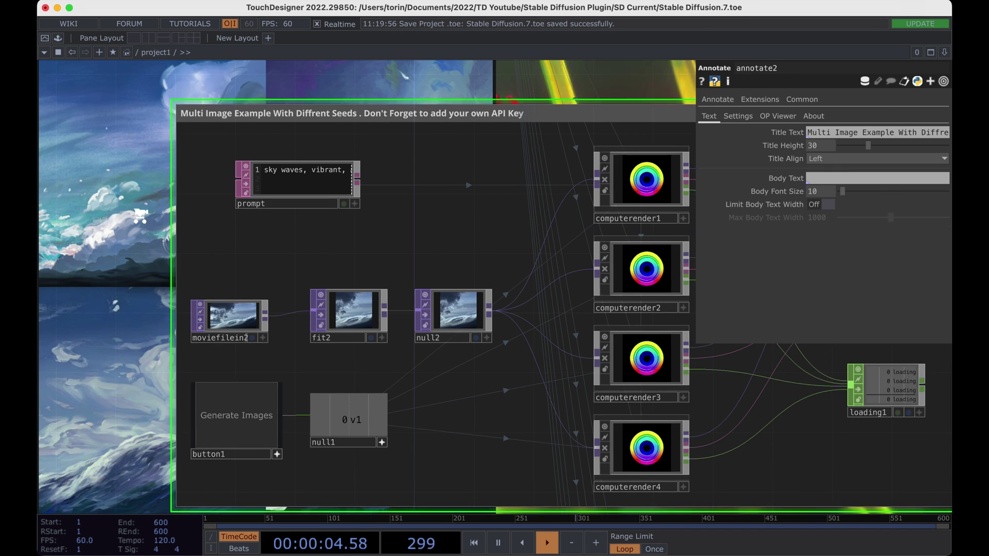
{"action": "left_click_drag", "start_coordinate": [114, 178], "coordinate": [108, 328]}
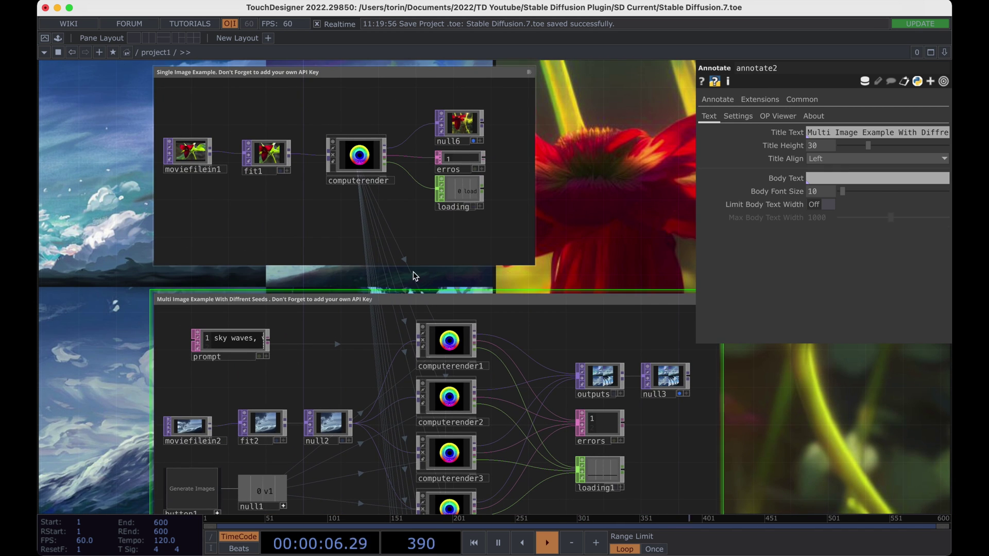
{"action": "left_click", "coordinate": [457, 338]}
{"action": "left_click_drag", "start_coordinate": [609, 258], "coordinate": [608, 154]}
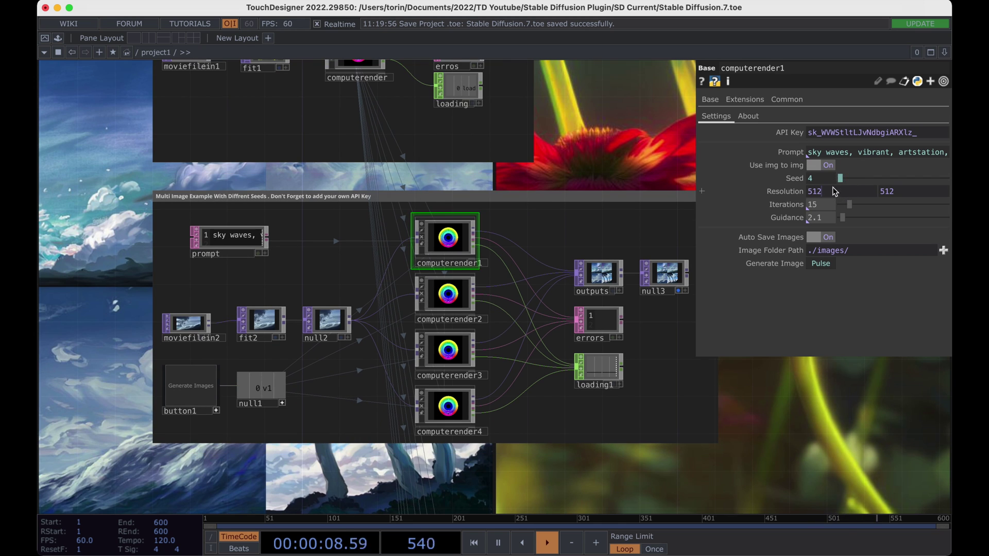
Compare the seed settings of computerender1 through computerender4, including the expression that drives the seed
{"action": "left_click", "coordinate": [447, 314]}
{"action": "left_click", "coordinate": [446, 350]}
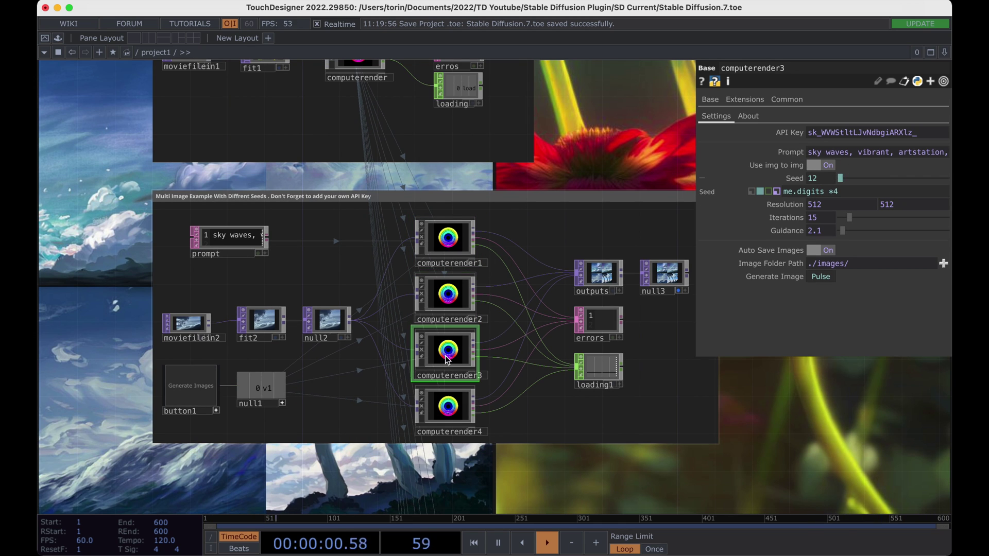
{"action": "left_click", "coordinate": [448, 412]}
{"action": "left_click", "coordinate": [448, 289]}
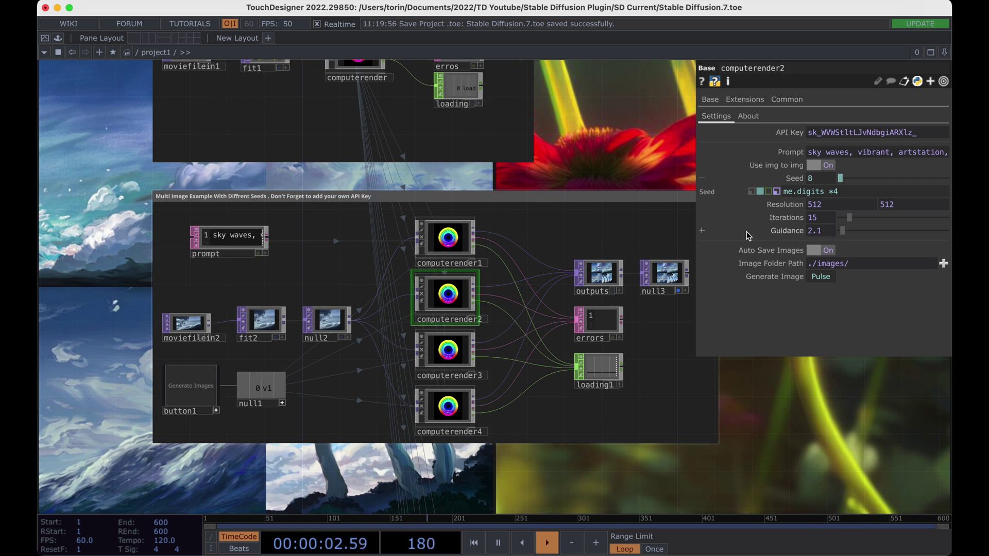
{"action": "left_click", "coordinate": [837, 191]}
{"action": "left_click", "coordinate": [447, 238]}
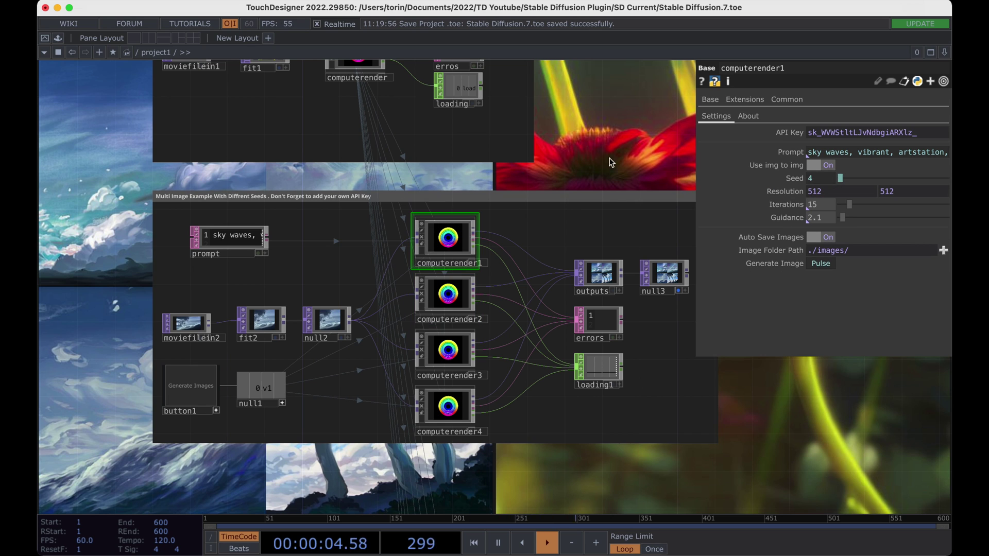
View the four combined images in the outputs node of the different seeds example up close
{"action": "left_click_drag", "start_coordinate": [619, 234], "coordinate": [553, 234]}
{"action": "scroll", "coordinate": [557, 252], "scroll_direction": "up", "scroll_amount": 10}
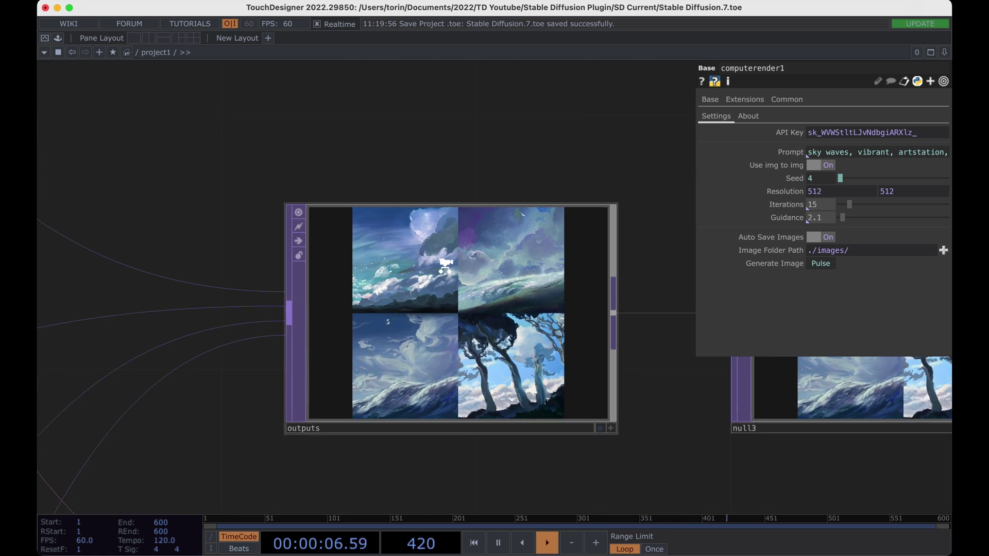
{"action": "scroll", "coordinate": [468, 311], "scroll_direction": "down", "scroll_amount": 10}
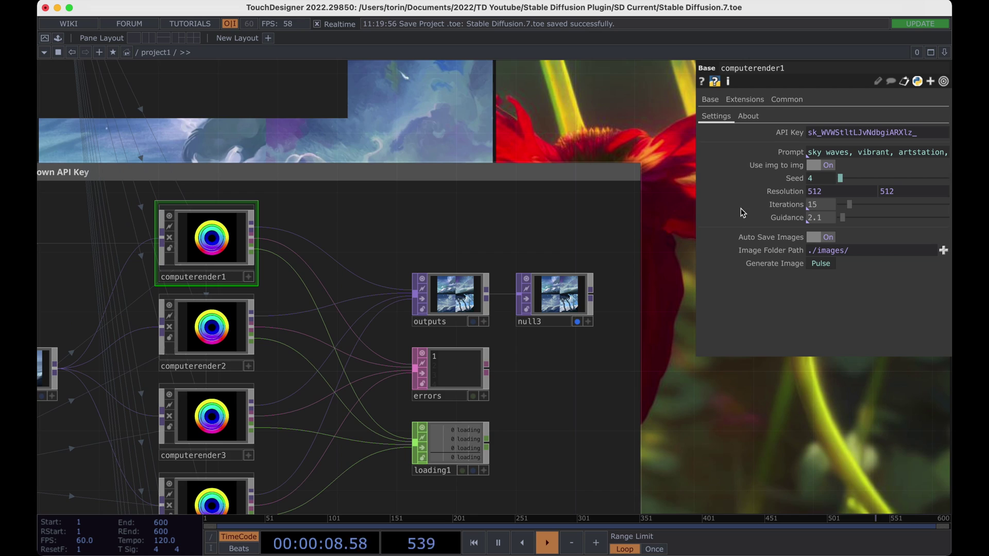
{"action": "scroll", "coordinate": [650, 346], "scroll_direction": "down", "scroll_amount": 10}
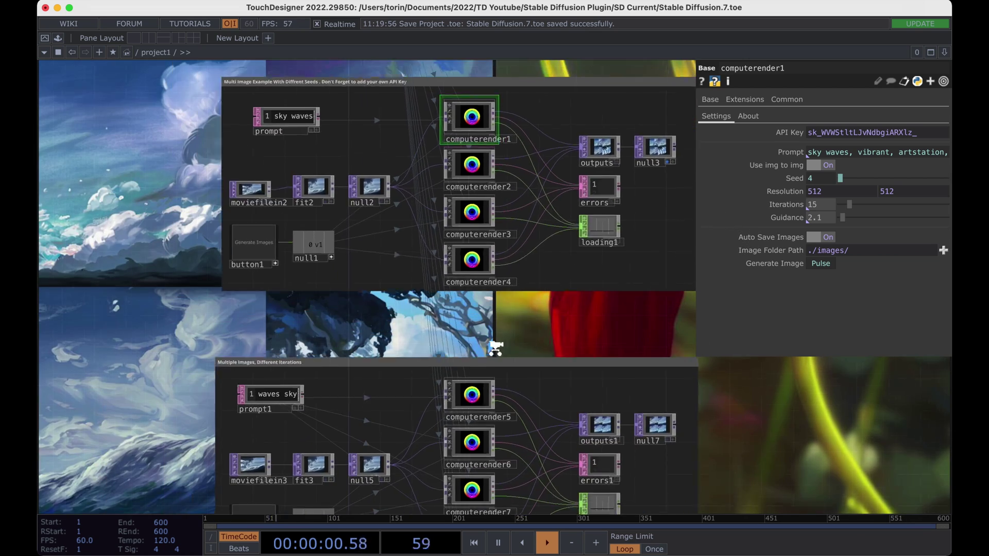
Inspect the iterations setting of computerender5 through computerender8 in the different iterations example
{"action": "left_click_drag", "start_coordinate": [476, 299], "coordinate": [472, 206]}
{"action": "scroll", "coordinate": [480, 345], "scroll_direction": "up", "scroll_amount": 5}
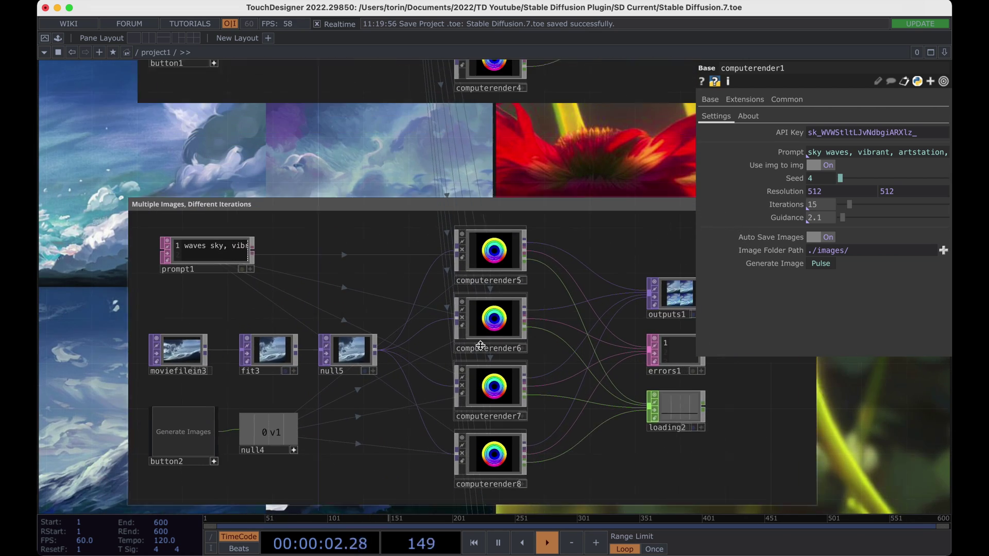
{"action": "left_click", "coordinate": [512, 232]}
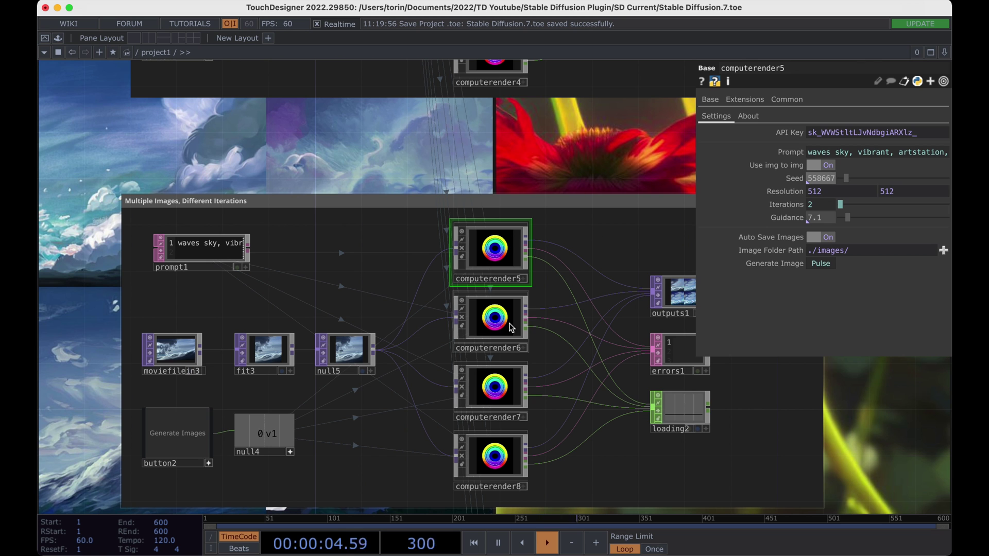
{"action": "left_click", "coordinate": [484, 324]}
{"action": "left_click", "coordinate": [479, 394]}
{"action": "left_click", "coordinate": [494, 459]}
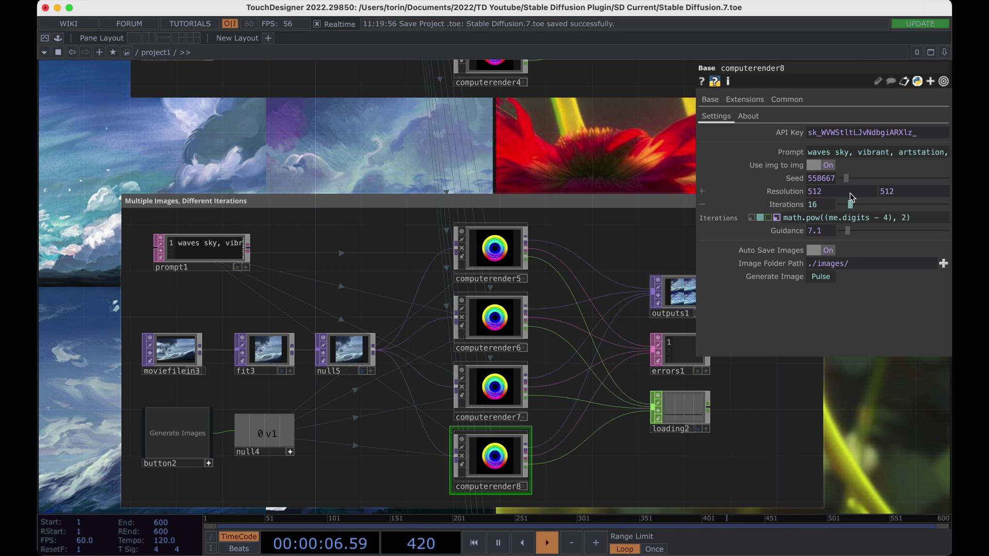
Turn off the background display of null6 in the single image example
{"action": "left_click_drag", "start_coordinate": [536, 184], "coordinate": [403, 186]}
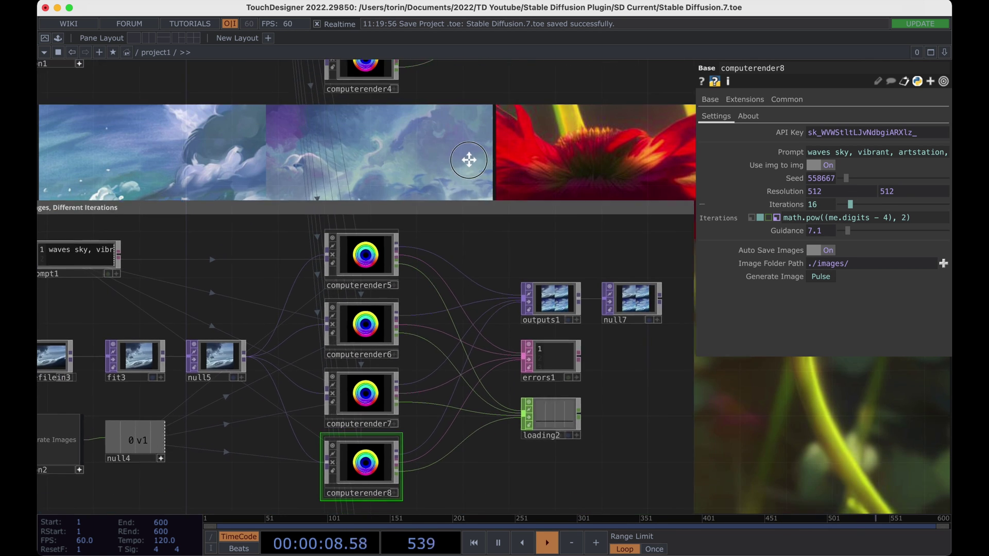
{"action": "scroll", "coordinate": [469, 160], "scroll_direction": "down", "scroll_amount": 2}
{"action": "scroll", "coordinate": [469, 160], "scroll_direction": "down", "scroll_amount": 3}
{"action": "left_click_drag", "start_coordinate": [470, 179], "coordinate": [379, 205]}
{"action": "scroll", "coordinate": [482, 180], "scroll_direction": "down", "scroll_amount": 1}
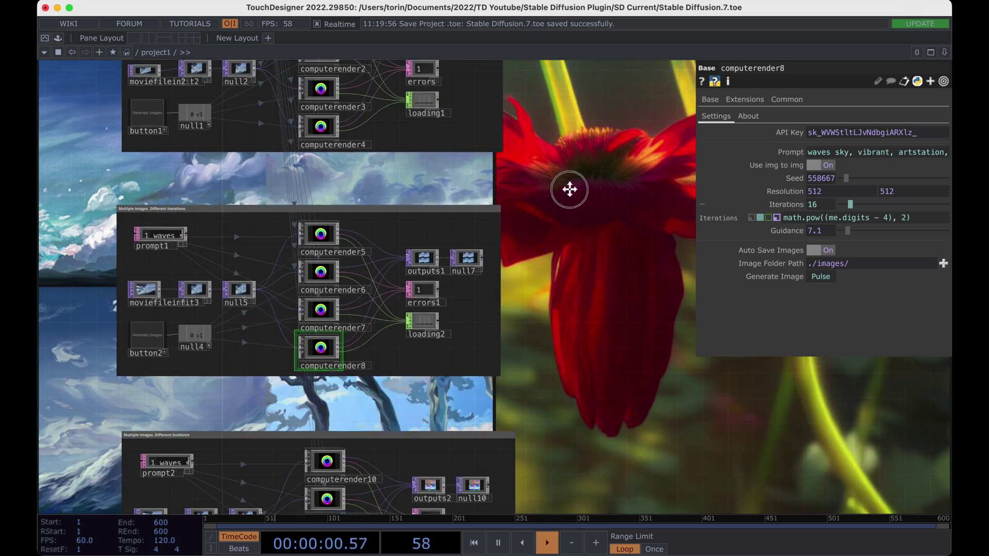
{"action": "left_click_drag", "start_coordinate": [570, 190], "coordinate": [552, 311]}
{"action": "left_click_drag", "start_coordinate": [533, 199], "coordinate": [575, 335]}
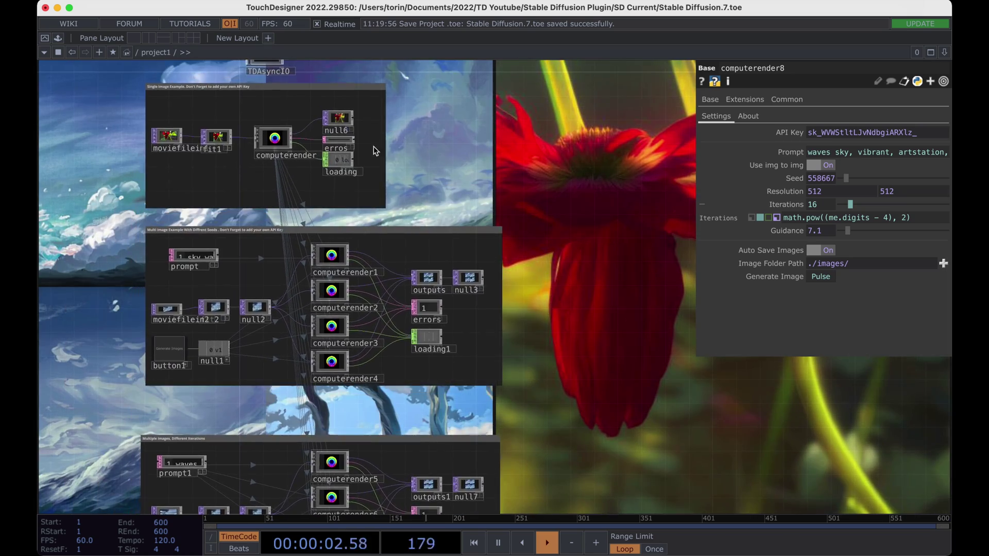
{"action": "scroll", "coordinate": [374, 146], "scroll_direction": "up", "scroll_amount": 2}
{"action": "scroll", "coordinate": [365, 142], "scroll_direction": "up", "scroll_amount": 3}
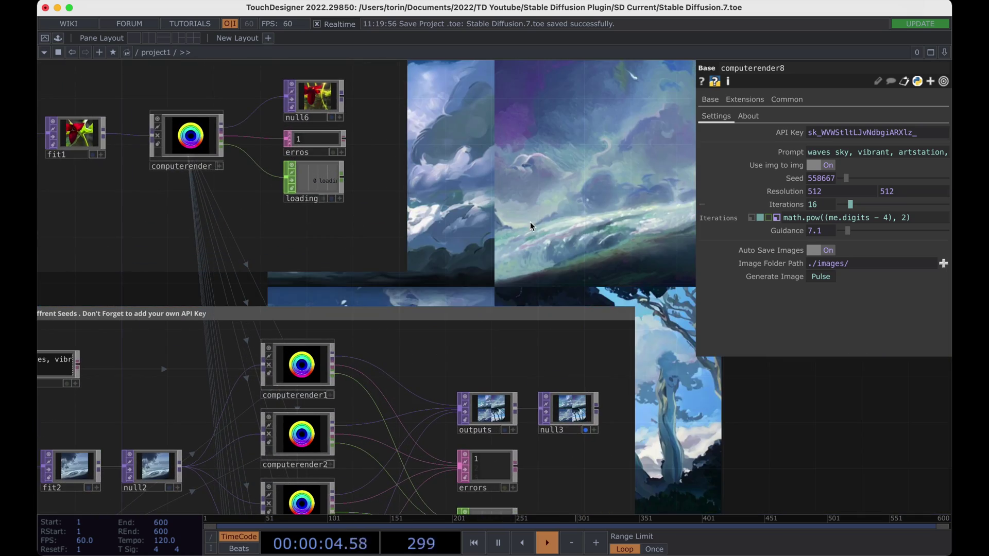
Display null7's output from the different iterations example in the background and hide the parameters
{"action": "scroll", "coordinate": [491, 148], "scroll_direction": "down", "scroll_amount": 3}
{"action": "scroll", "coordinate": [492, 149], "scroll_direction": "down", "scroll_amount": 10}
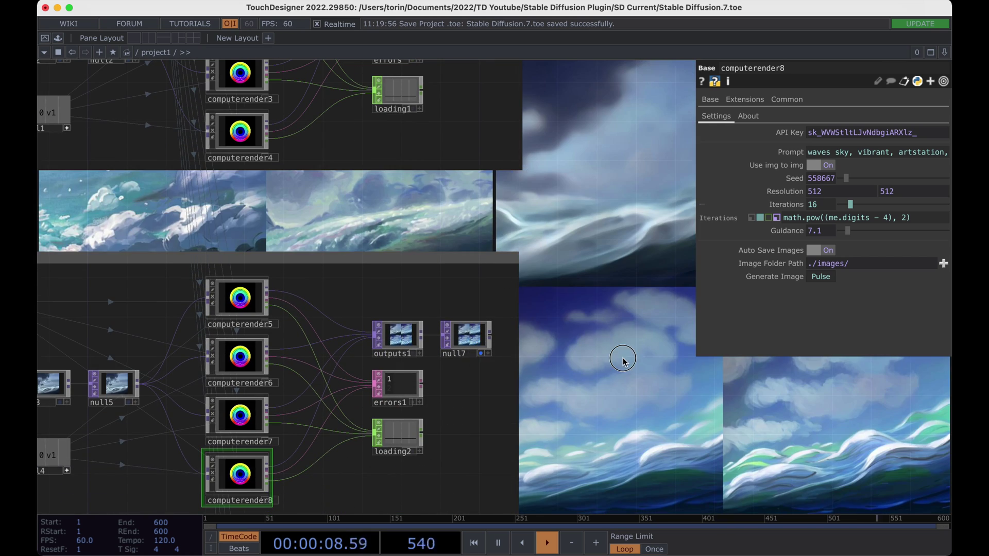
{"action": "left_click_drag", "start_coordinate": [625, 357], "coordinate": [666, 297]}
{"action": "key", "text": "p"}
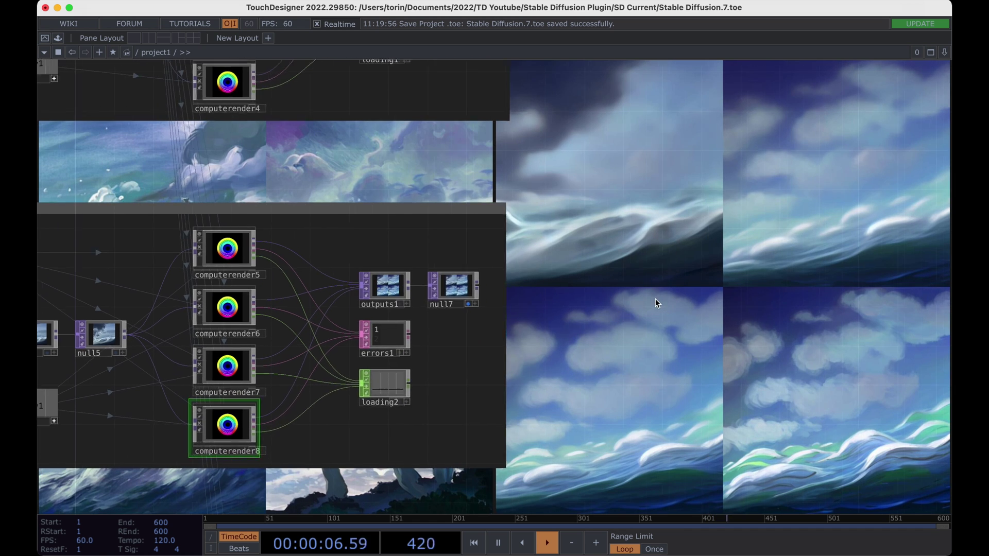
Show the parameters again and check the iterations expression on computerender5 and the iterations values of computerender6 through computerender8
{"action": "left_click", "coordinate": [280, 265]}
{"action": "key", "text": "p"}
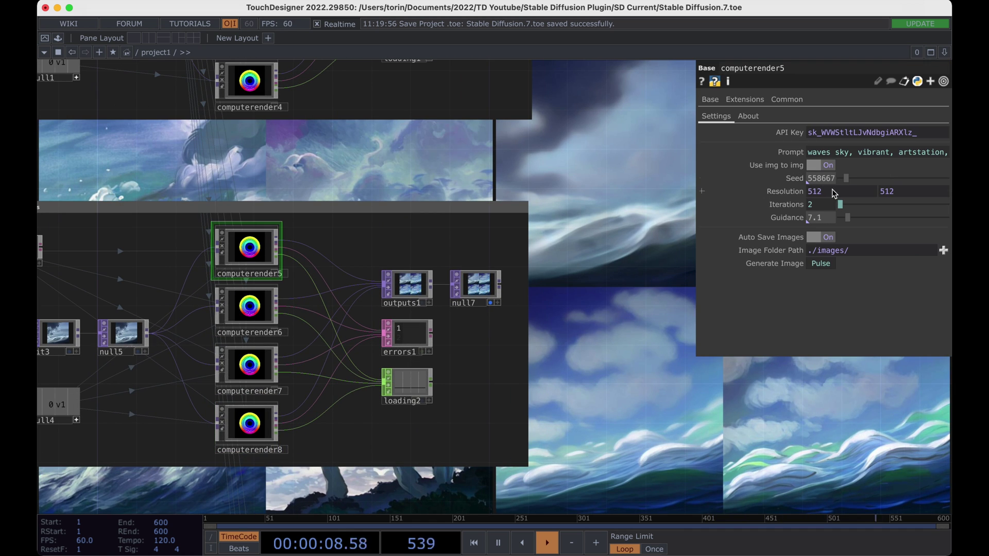
{"action": "left_click", "coordinate": [813, 208]}
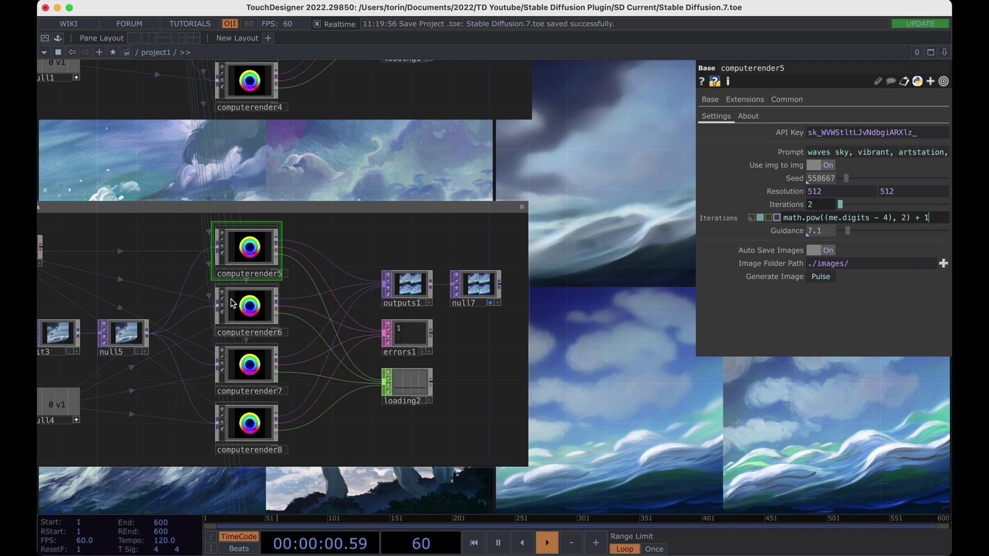
{"action": "left_click", "coordinate": [244, 312]}
{"action": "left_click", "coordinate": [242, 369]}
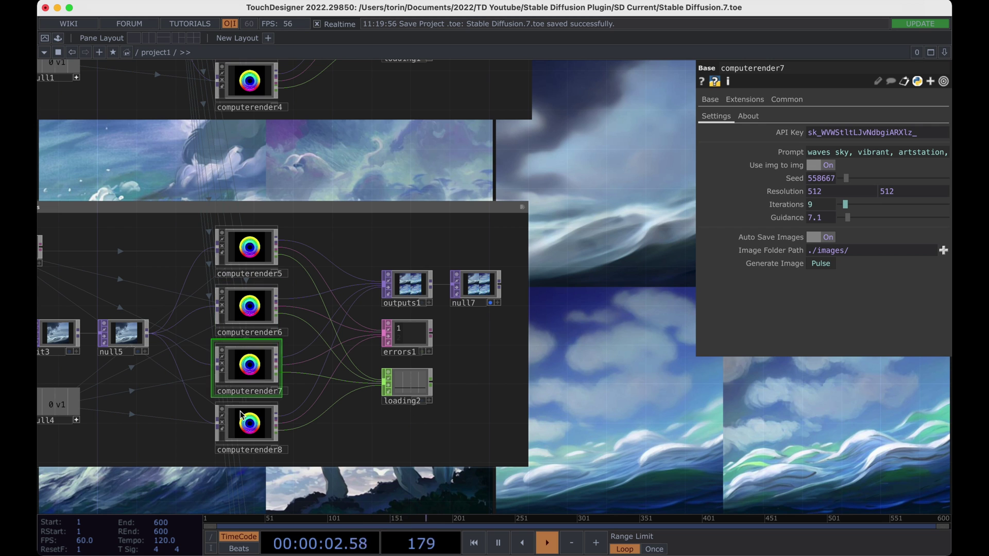
{"action": "left_click", "coordinate": [246, 435]}
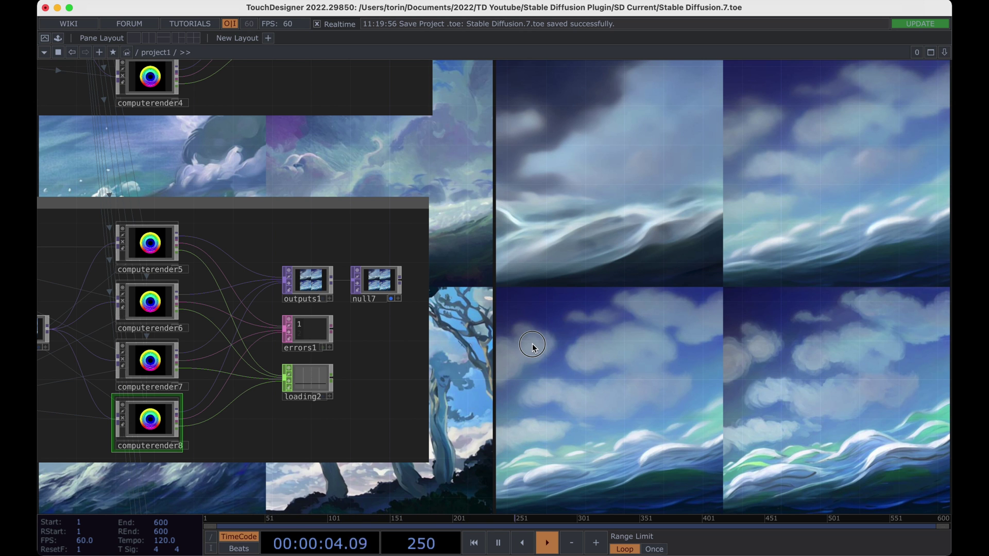
Compare the four different iterations images in the background, with and without computerender5's parameters shown
{"action": "left_click_drag", "start_coordinate": [532, 346], "coordinate": [554, 338]}
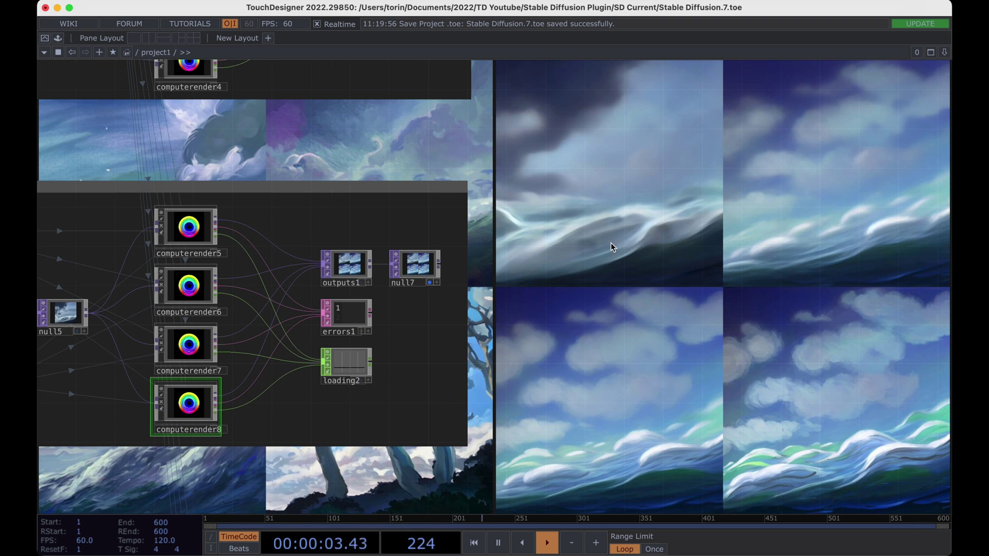
{"action": "left_click_drag", "start_coordinate": [665, 300], "coordinate": [644, 299]}
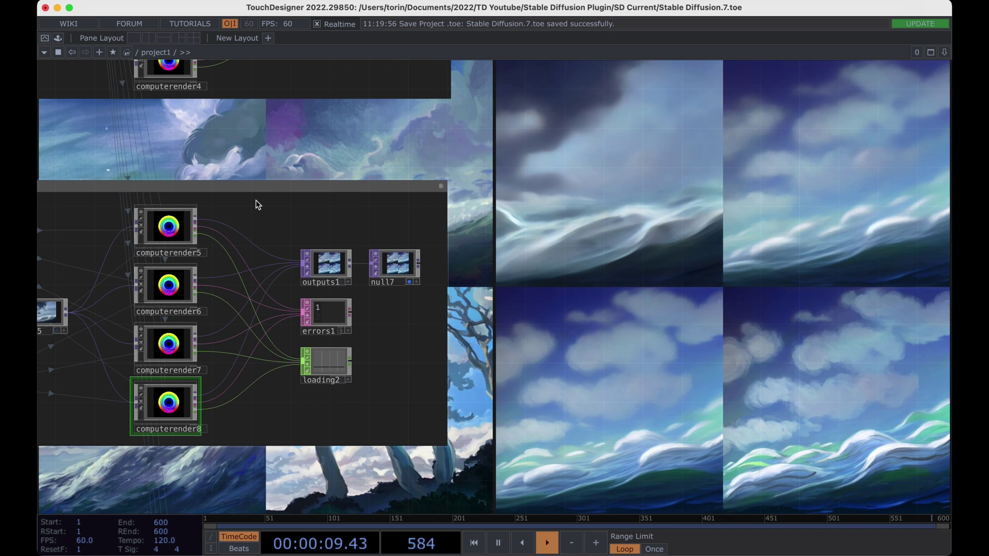
{"action": "left_click", "coordinate": [167, 229]}
{"action": "key", "text": "p"}
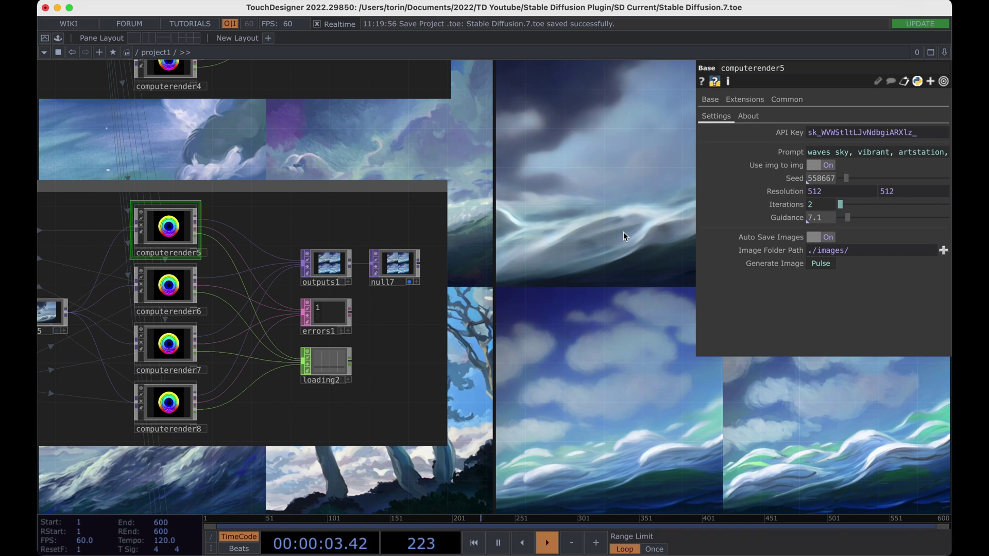
{"action": "mouse_move", "coordinate": [533, 243]}
{"action": "left_mouse_down"}
{"action": "mouse_move", "coordinate": [631, 252]}
{"action": "mouse_move", "coordinate": [664, 234]}
{"action": "mouse_move", "coordinate": [548, 235]}
{"action": "left_mouse_up"}
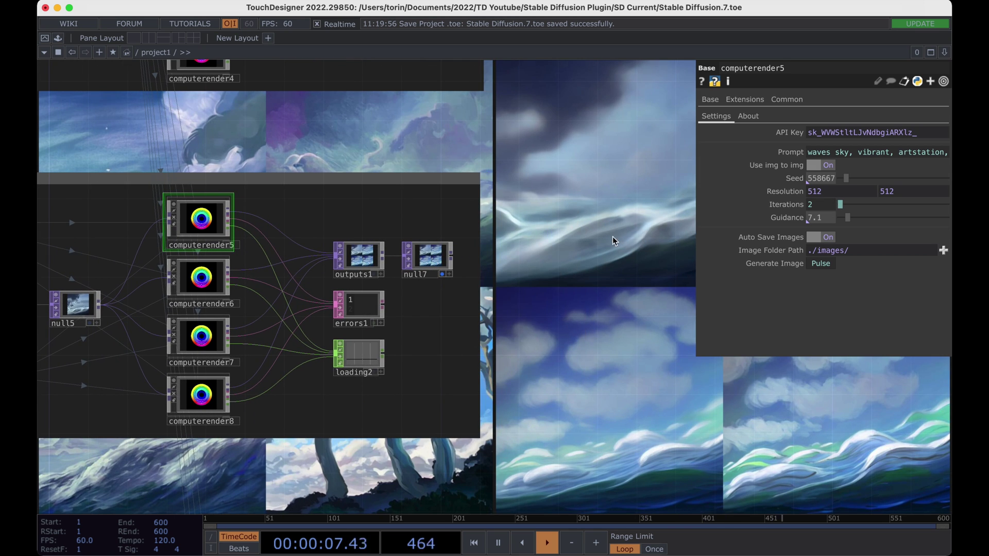
{"action": "left_click_drag", "start_coordinate": [612, 236], "coordinate": [713, 238]}
Examine the source image in null5 that feeds computerender5 through computerender8
{"action": "scroll", "coordinate": [136, 304], "scroll_direction": "up", "scroll_amount": 5}
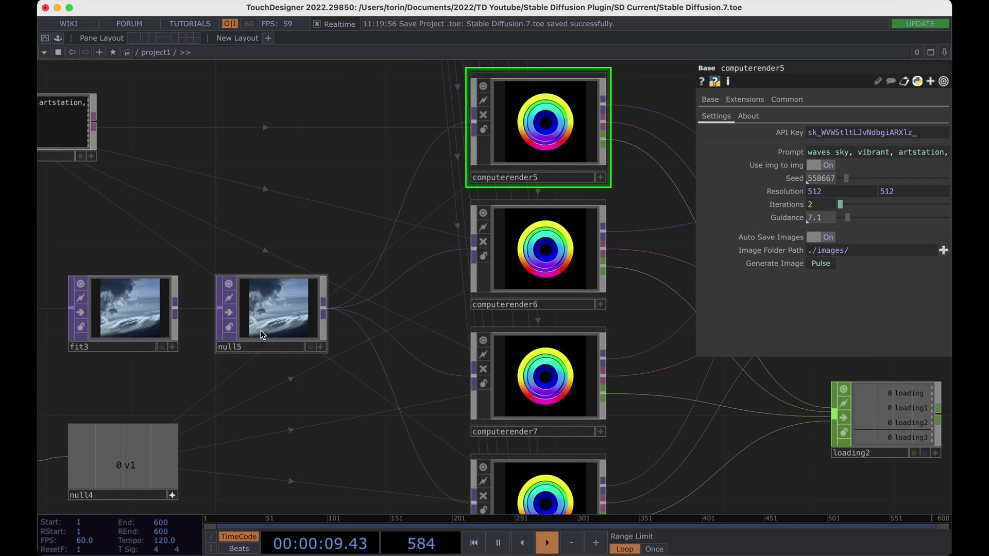
{"action": "scroll", "coordinate": [250, 325], "scroll_direction": "up", "scroll_amount": 3}
{"action": "scroll", "coordinate": [250, 326], "scroll_direction": "up", "scroll_amount": 2}
{"action": "scroll", "coordinate": [296, 305], "scroll_direction": "down", "scroll_amount": 4}
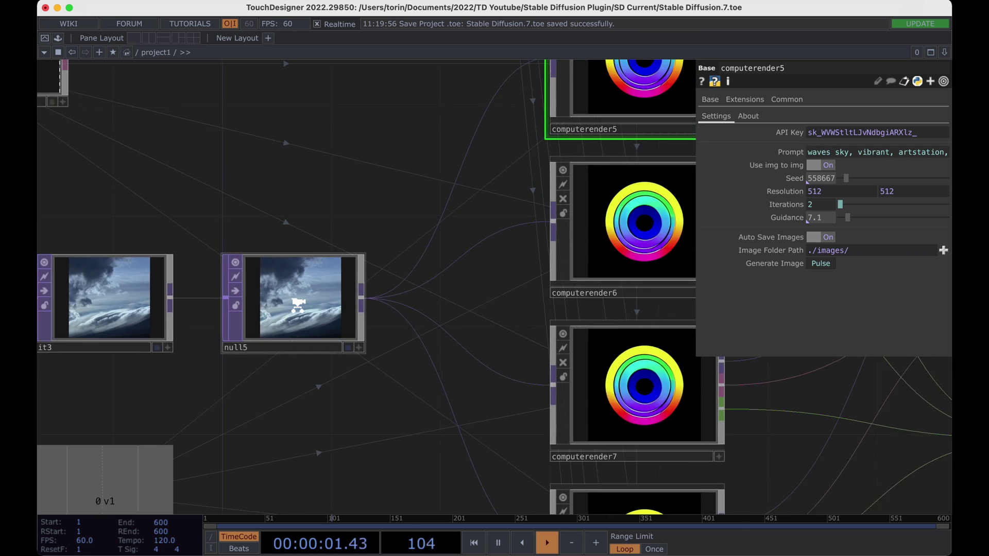
{"action": "scroll", "coordinate": [279, 282], "scroll_direction": "down", "scroll_amount": 5}
Turn off Use img to img on computerender5, generate the four different iterations images again and view them without the parameters
{"action": "left_click_drag", "start_coordinate": [561, 106], "coordinate": [415, 111]}
{"action": "left_click", "coordinate": [819, 166]}
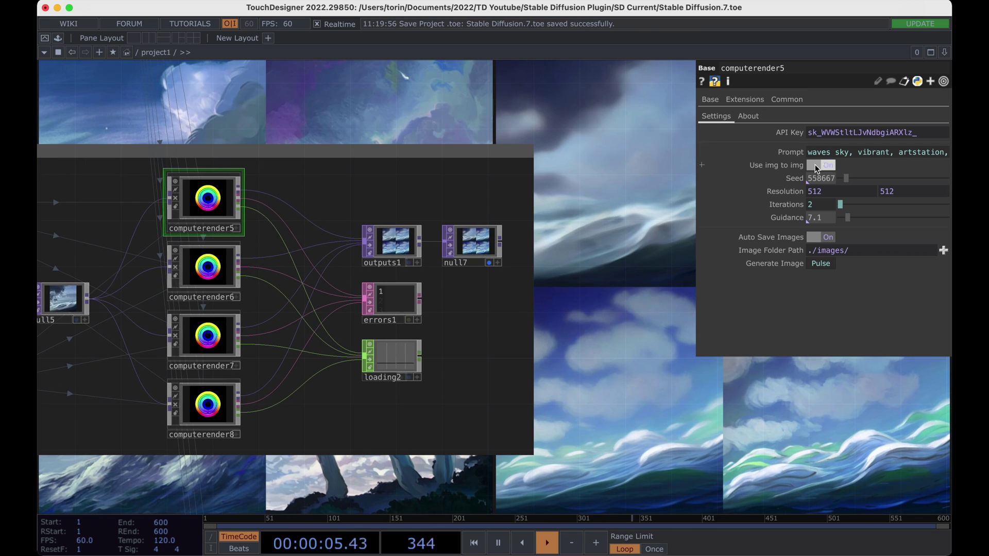
{"action": "left_click_drag", "start_coordinate": [654, 304], "coordinate": [675, 303]}
{"action": "scroll", "coordinate": [675, 302], "scroll_direction": "down", "scroll_amount": 5}
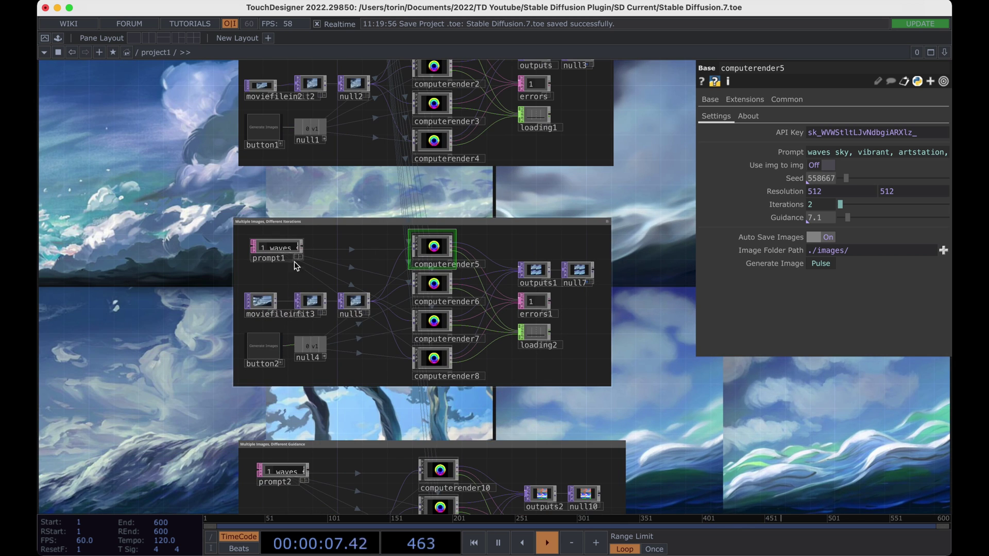
{"action": "left_click_drag", "start_coordinate": [695, 348], "coordinate": [620, 350]}
{"action": "key", "text": "p"}
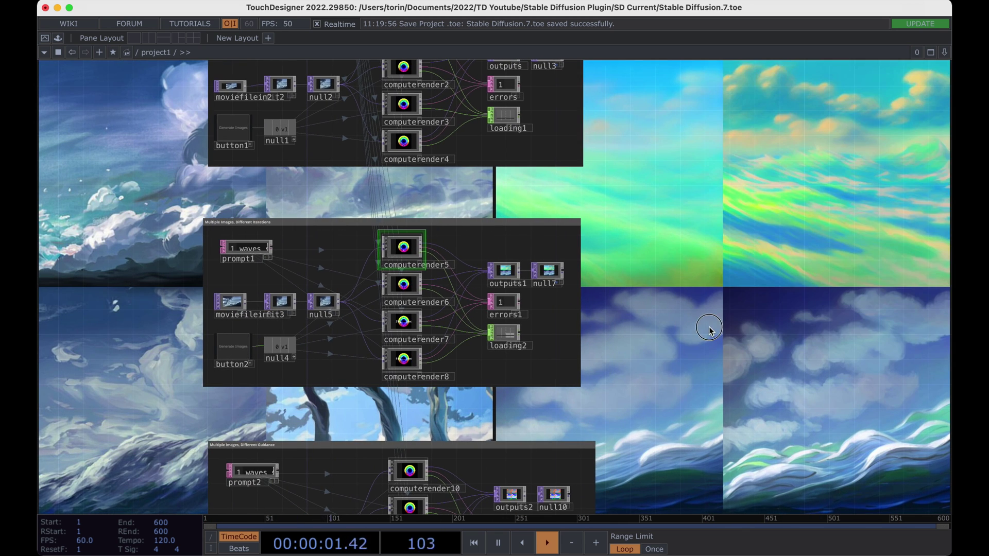
{"action": "left_click_drag", "start_coordinate": [709, 329], "coordinate": [631, 336]}
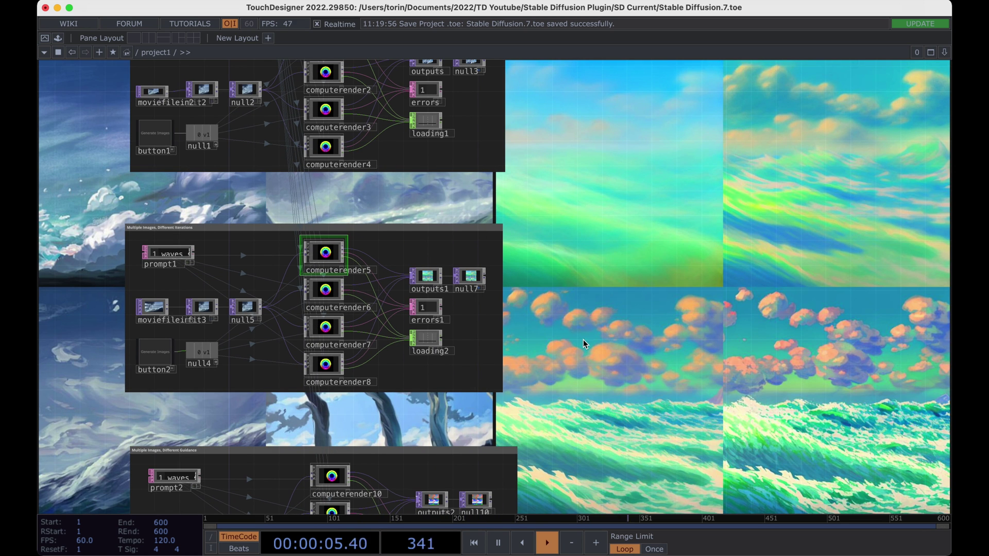
{"action": "scroll", "coordinate": [582, 341], "scroll_direction": "up", "scroll_amount": 2}
{"action": "left_click_drag", "start_coordinate": [749, 341], "coordinate": [793, 358]}
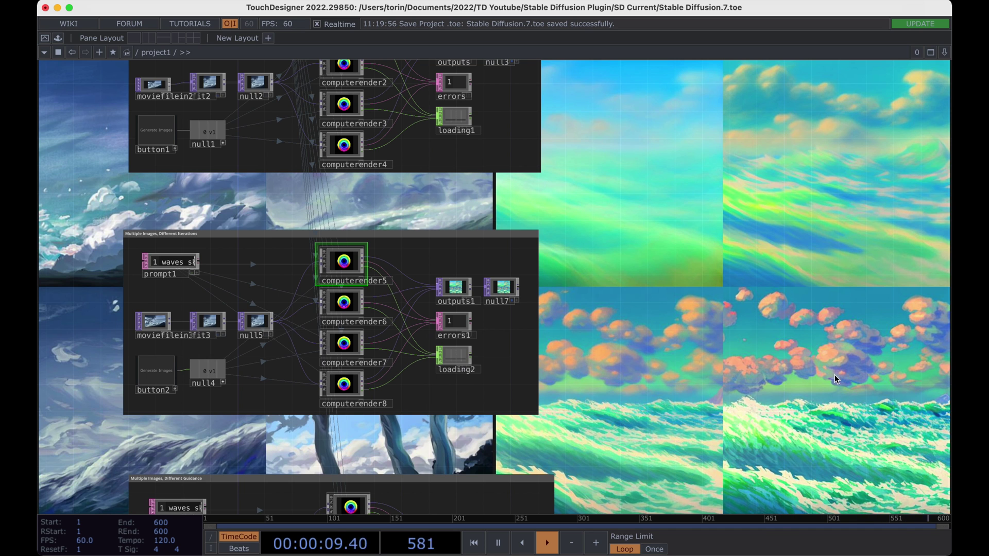
{"action": "left_click_drag", "start_coordinate": [716, 365], "coordinate": [738, 364]}
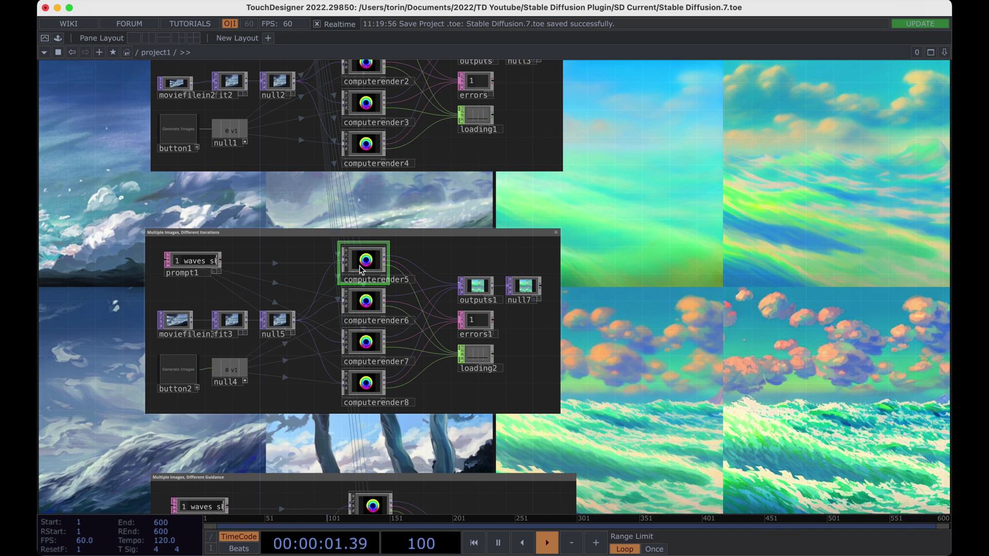
Set computerender5's seed to 782131, generate the four different iterations images again and view them in the background
{"action": "key", "text": "p"}
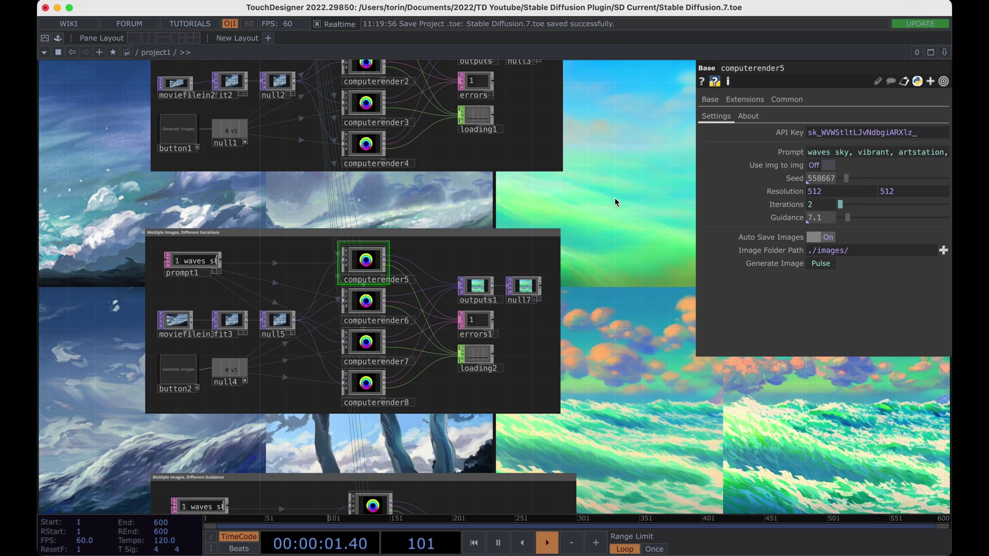
{"action": "left_click_drag", "start_coordinate": [847, 179], "coordinate": [850, 180]}
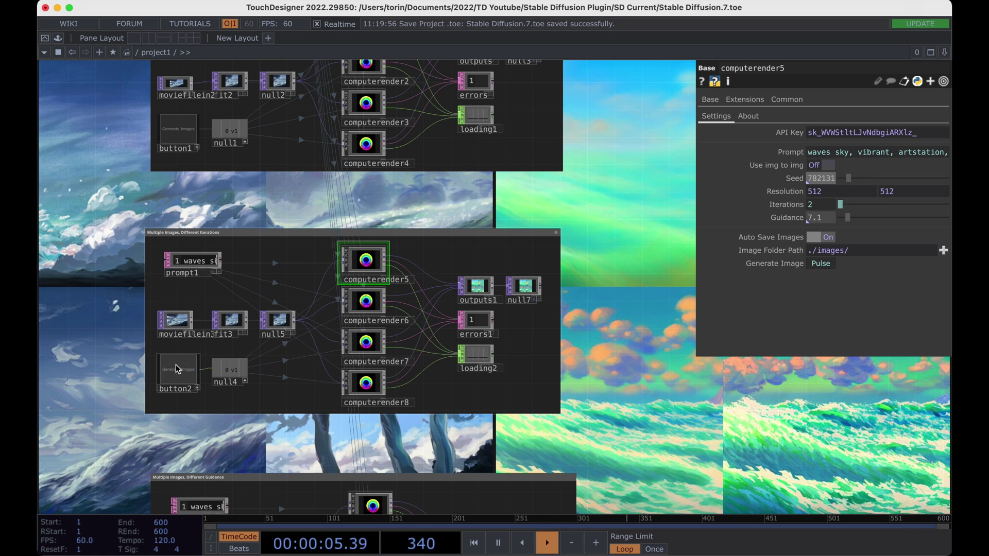
{"action": "left_click_drag", "start_coordinate": [610, 355], "coordinate": [564, 356]}
{"action": "key", "text": "p"}
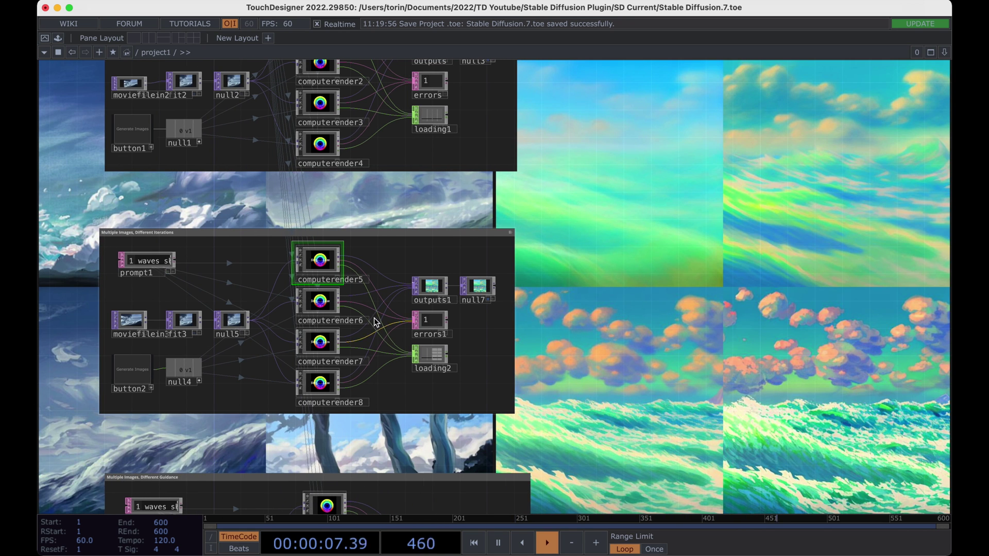
{"action": "left_click", "coordinate": [320, 384]}
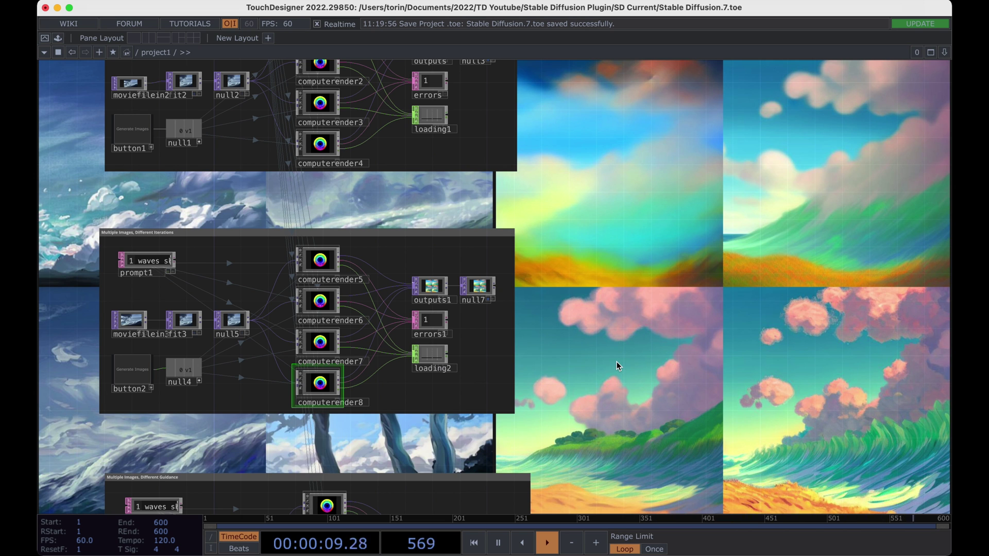
Turn off the background display of null7 and turn on that of null10 in the different guidance set
{"action": "left_click_drag", "start_coordinate": [619, 360], "coordinate": [655, 147]}
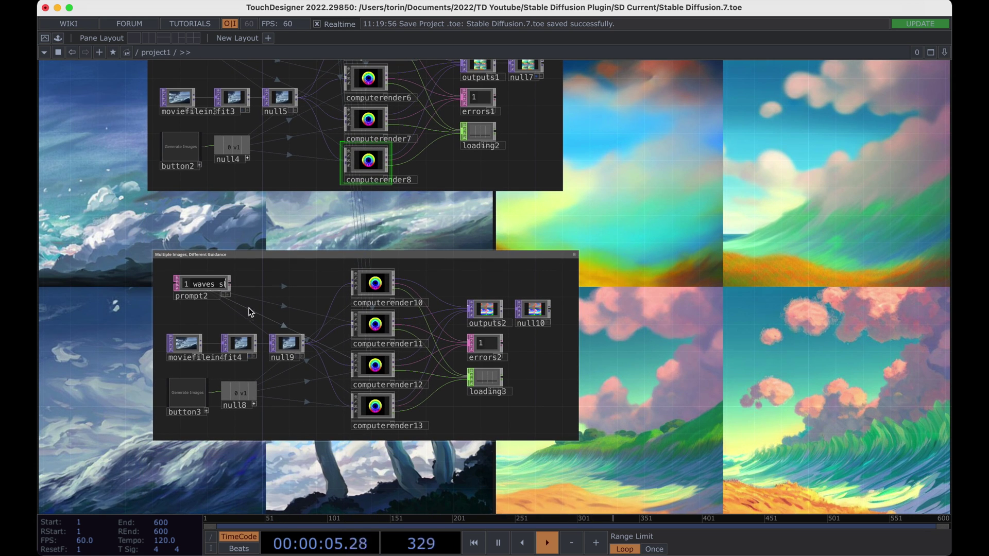
{"action": "scroll", "coordinate": [592, 155], "scroll_direction": "up", "scroll_amount": 3}
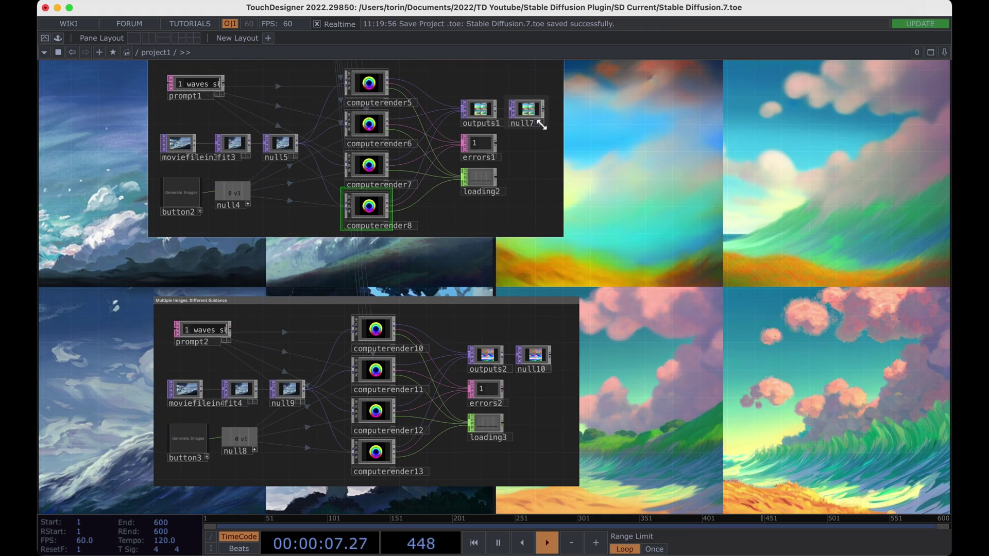
{"action": "scroll", "coordinate": [491, 123], "scroll_direction": "up", "scroll_amount": 5}
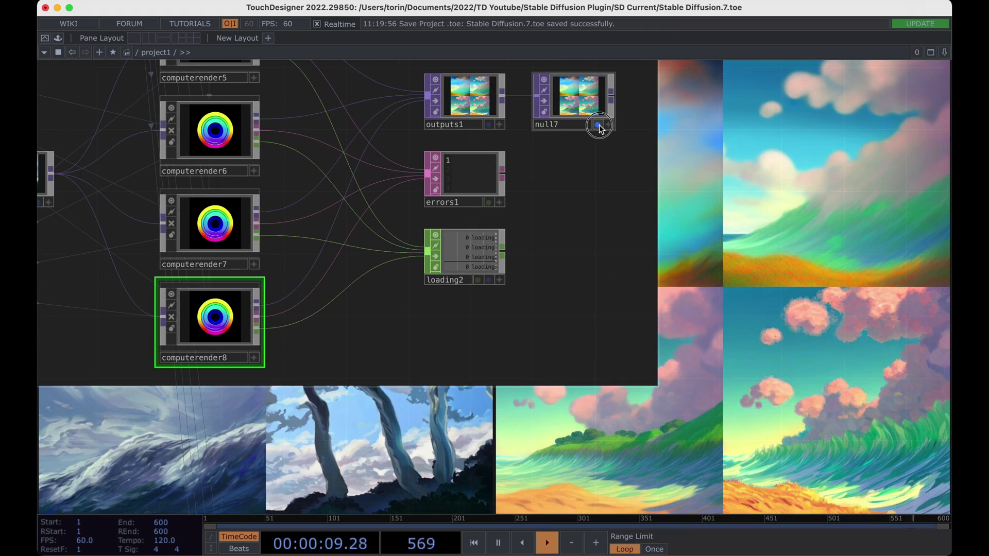
{"action": "left_click", "coordinate": [598, 125]}
{"action": "left_click_drag", "start_coordinate": [707, 461], "coordinate": [707, 288]}
{"action": "scroll", "coordinate": [725, 325], "scroll_direction": "down", "scroll_amount": 3}
{"action": "left_click_drag", "start_coordinate": [746, 343], "coordinate": [692, 216]}
{"action": "left_click", "coordinate": [588, 325]}
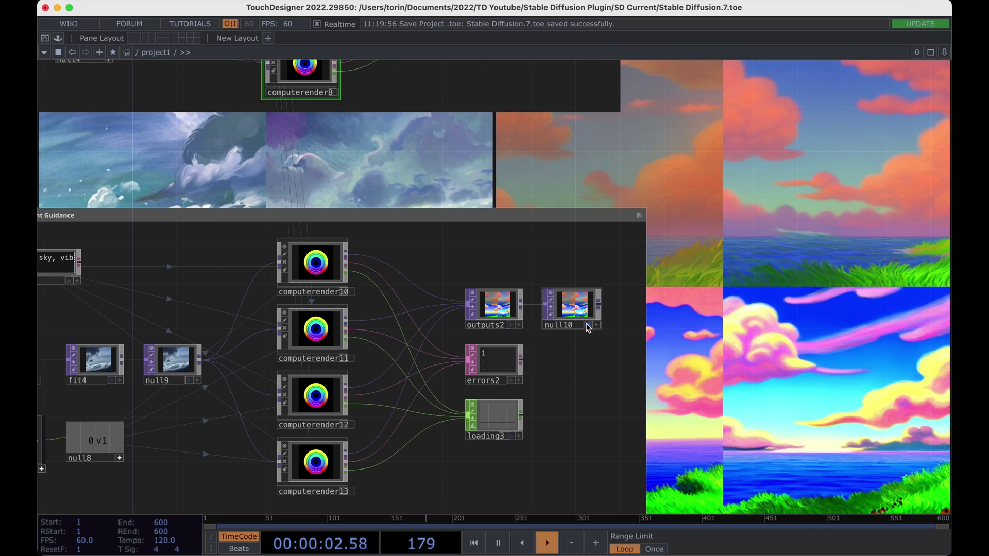
Turn on Use img to img on computerender10 and generate the four different guidance images
{"action": "left_click", "coordinate": [321, 263]}
{"action": "key", "text": "p"}
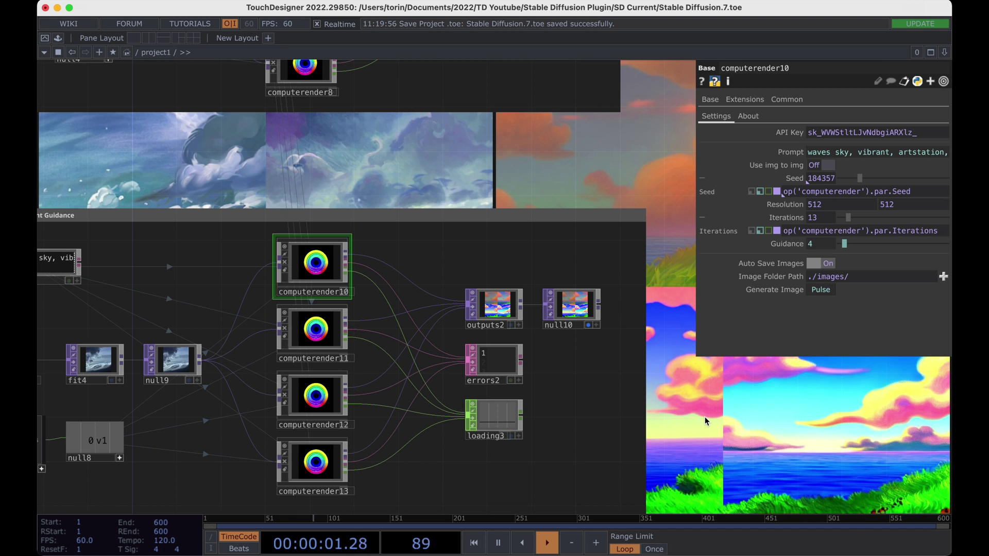
{"action": "scroll", "coordinate": [772, 408], "scroll_direction": "down", "scroll_amount": 3}
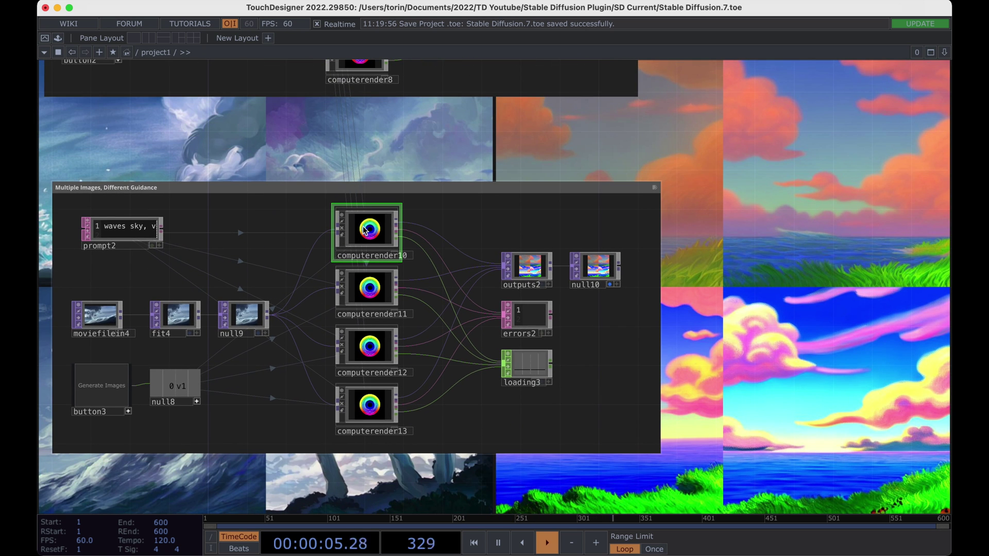
{"action": "key", "text": "p"}
{"action": "left_click", "coordinate": [832, 167]}
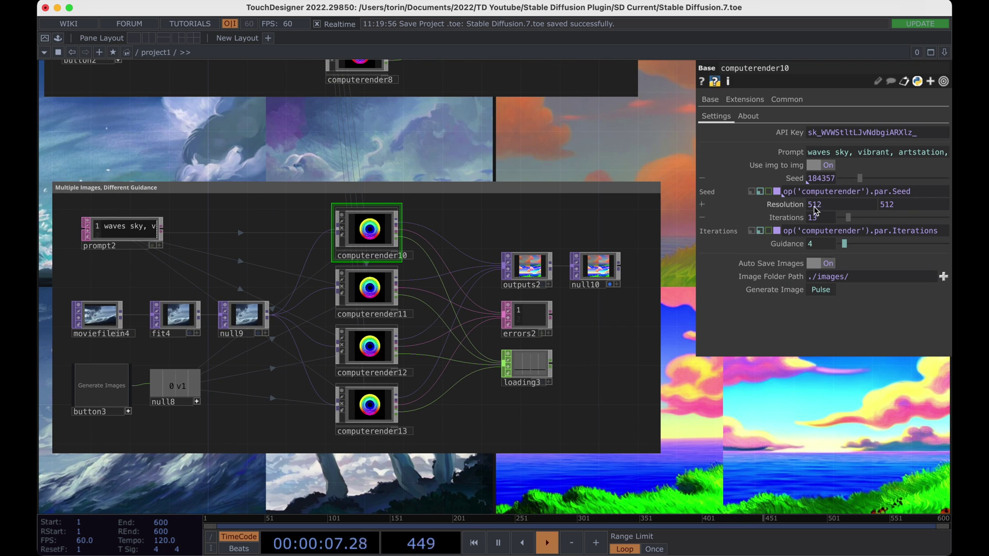
{"action": "left_click", "coordinate": [102, 385]}
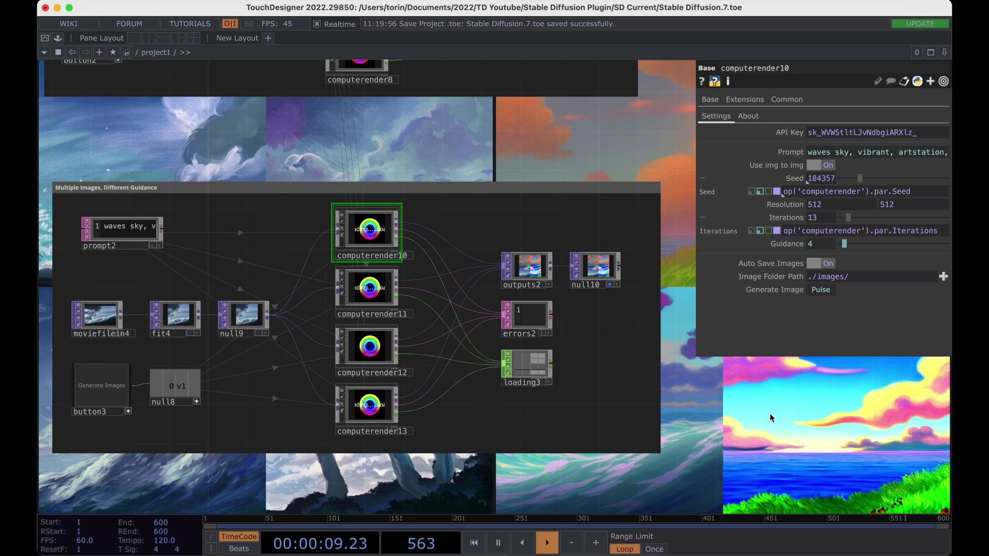
Compare the four different guidance images in the background with computerender10's parameters hidden
{"action": "left_click_drag", "start_coordinate": [689, 418], "coordinate": [438, 433]}
{"action": "key", "text": "p"}
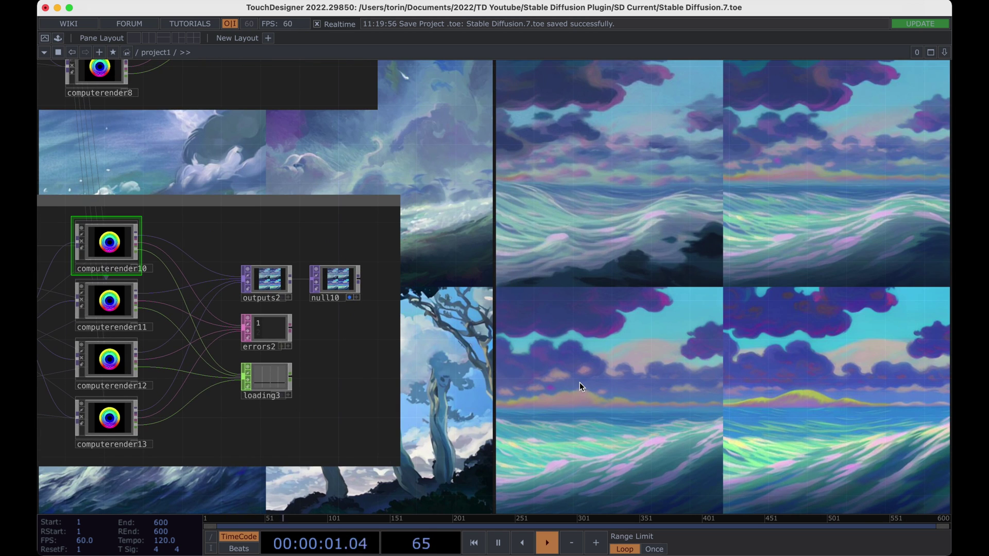
{"action": "left_click_drag", "start_coordinate": [513, 405], "coordinate": [339, 416]}
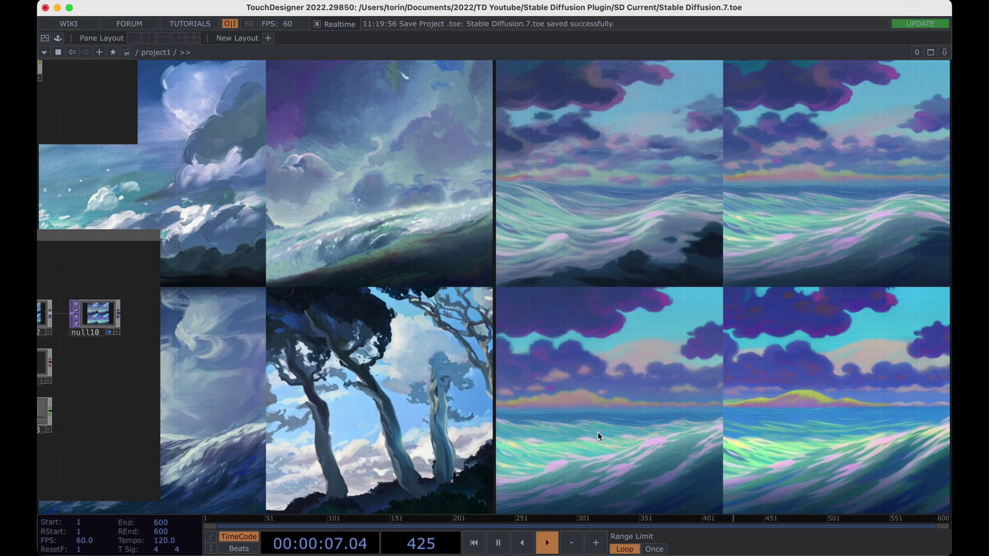
{"action": "left_click_drag", "start_coordinate": [426, 418], "coordinate": [727, 391]}
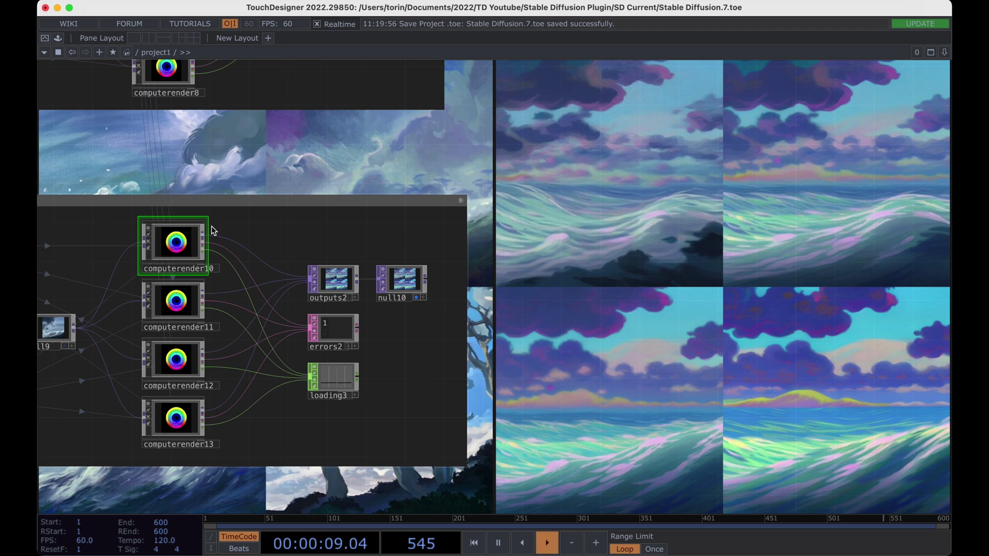
Turn off Use img to img on computerender10, generate the different guidance images again and view them without the parameters
{"action": "key", "text": "p"}
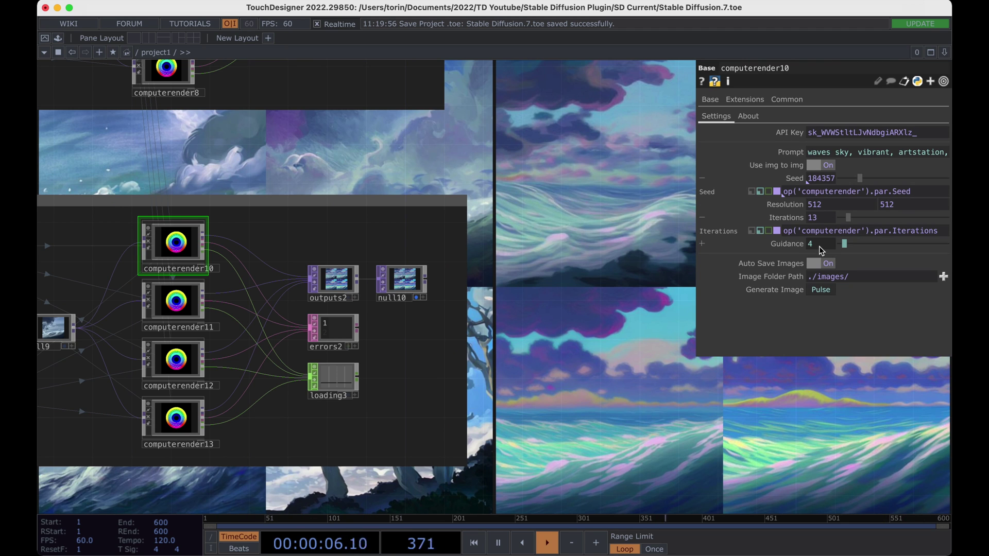
{"action": "left_click", "coordinate": [822, 165]}
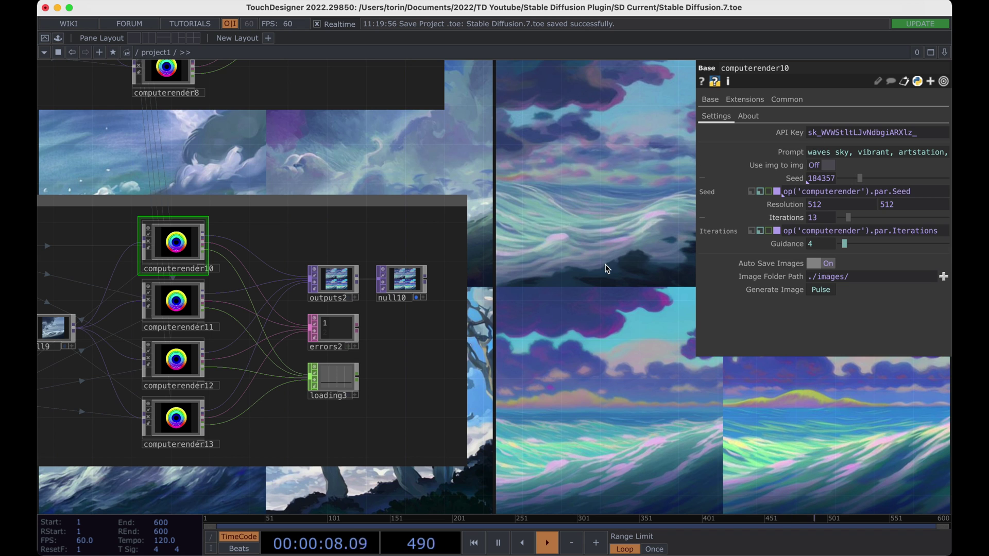
{"action": "scroll", "coordinate": [557, 316], "scroll_direction": "left", "scroll_amount": 5}
{"action": "left_click", "coordinate": [58, 399]}
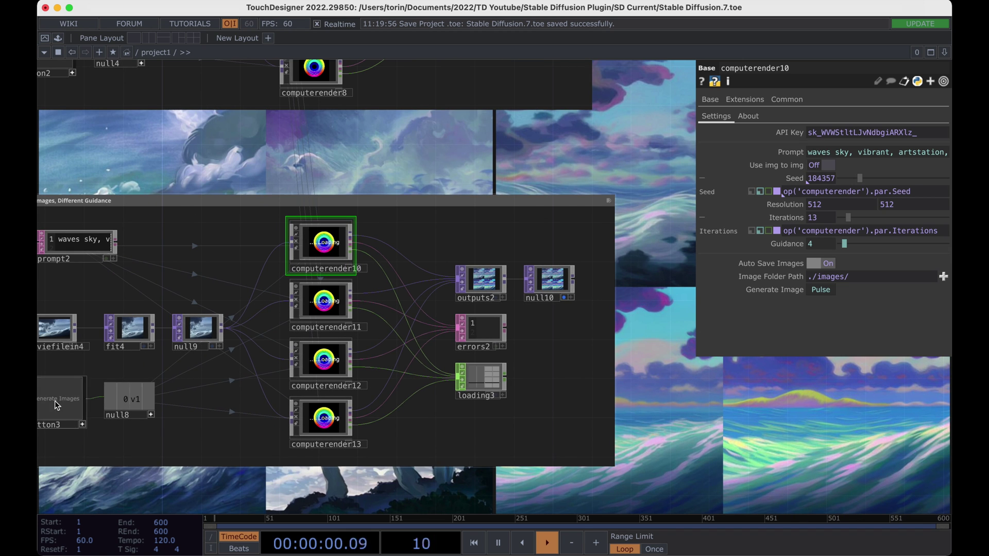
{"action": "scroll", "coordinate": [666, 435], "scroll_direction": "right", "scroll_amount": 4}
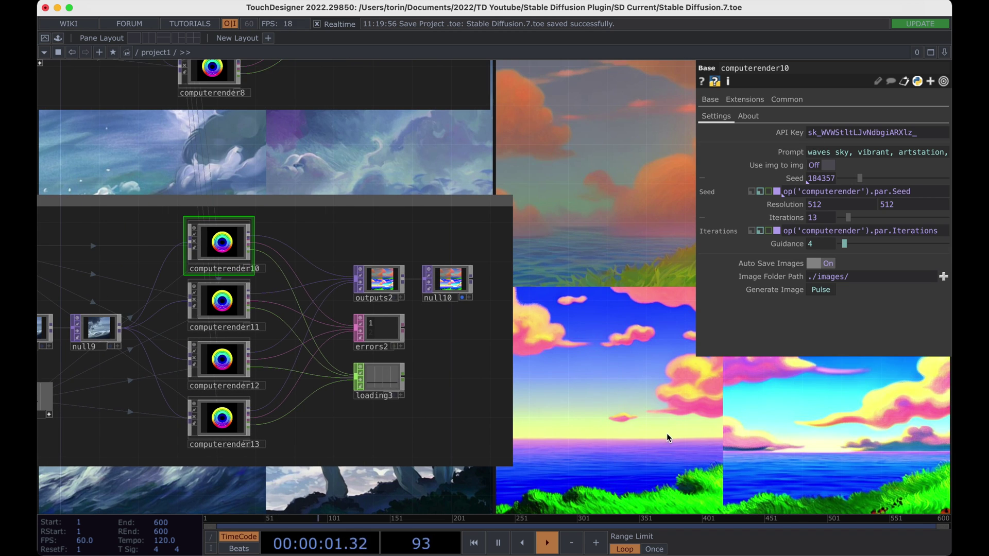
{"action": "key", "text": "p"}
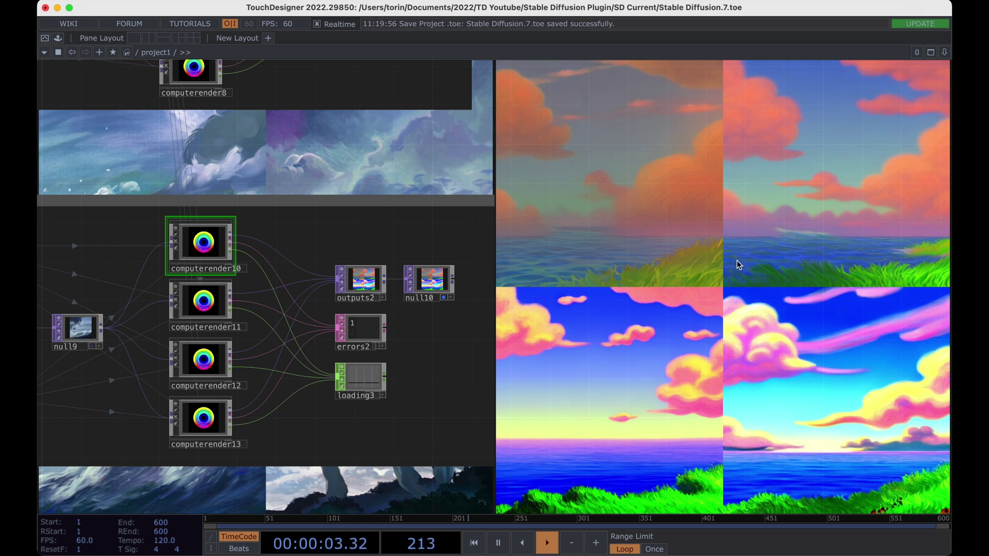
Collapse the Seed and Iterations expressions in computerender10's parameters, then hide the parameters
{"action": "scroll", "coordinate": [680, 346], "scroll_direction": "left", "scroll_amount": 6}
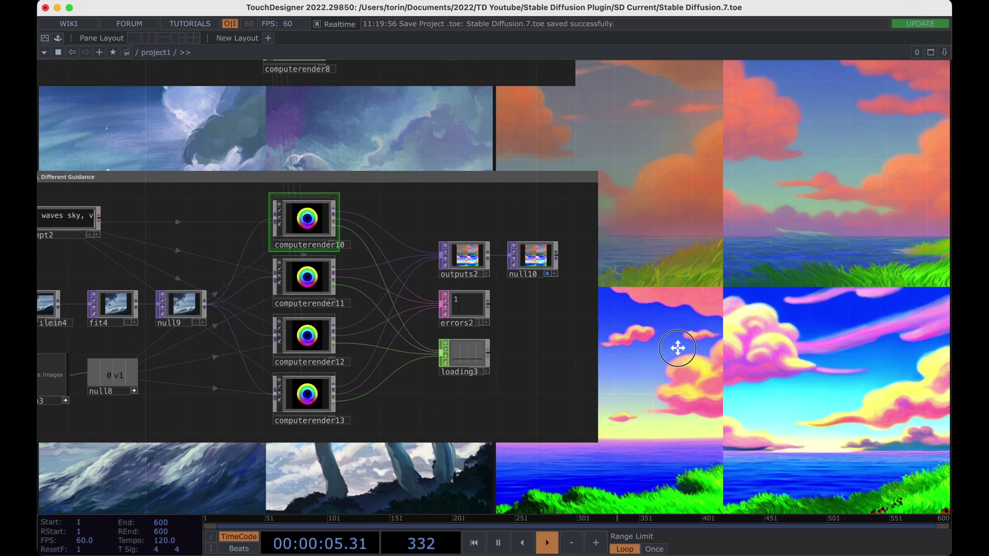
{"action": "left_click_drag", "start_coordinate": [732, 346], "coordinate": [736, 361]}
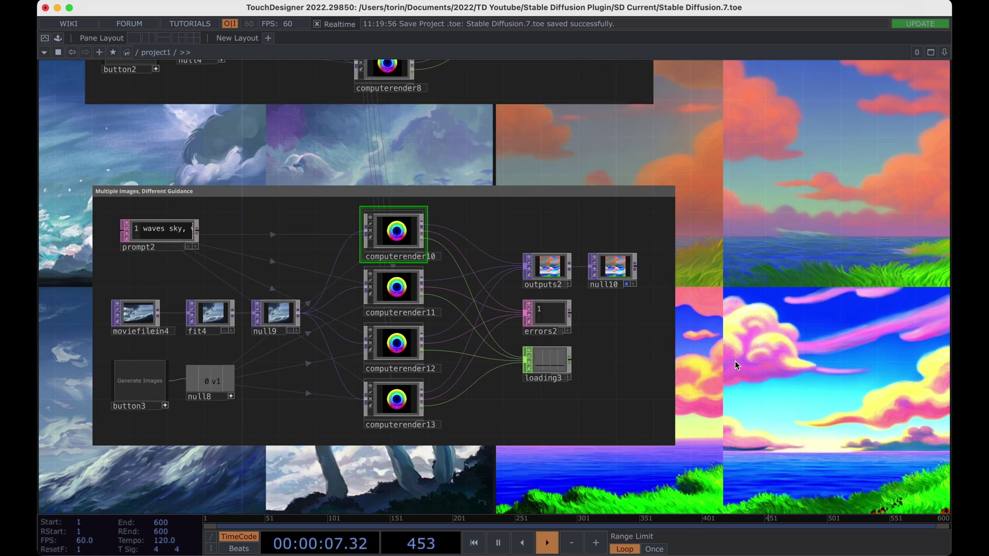
{"action": "scroll", "coordinate": [729, 317], "scroll_direction": "down", "scroll_amount": 2}
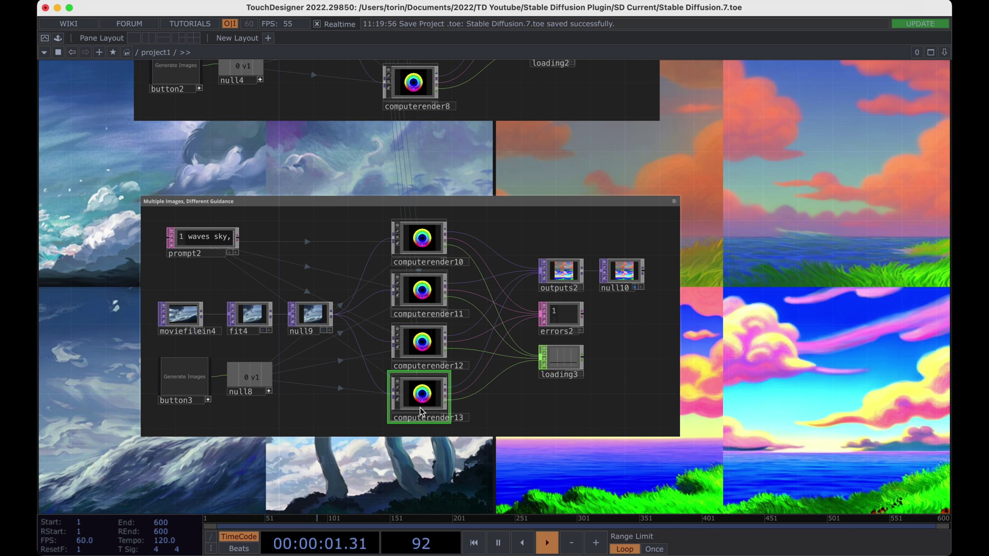
{"action": "scroll", "coordinate": [496, 170], "scroll_direction": "left", "scroll_amount": 3}
{"action": "scroll", "coordinate": [494, 191], "scroll_direction": "up", "scroll_amount": 2}
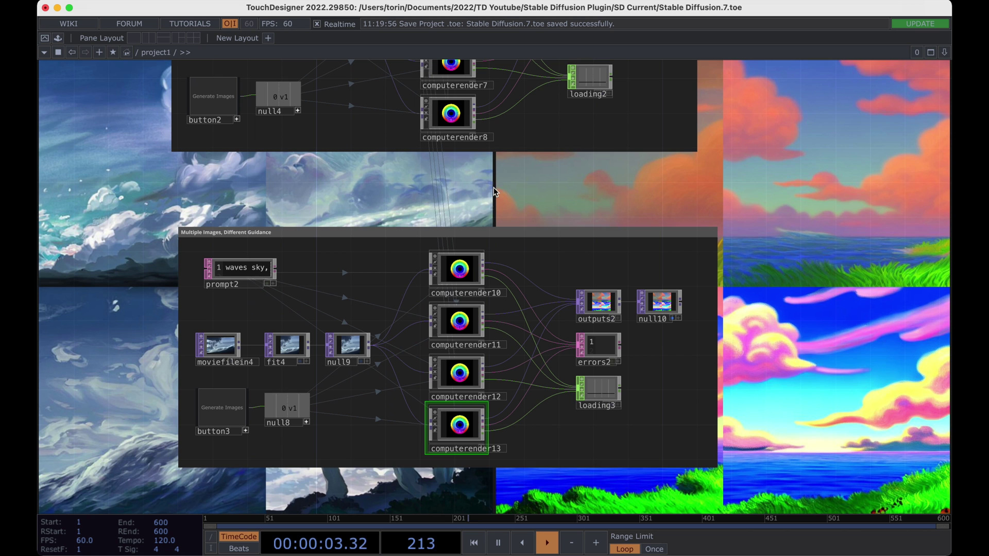
{"action": "key", "text": "p"}
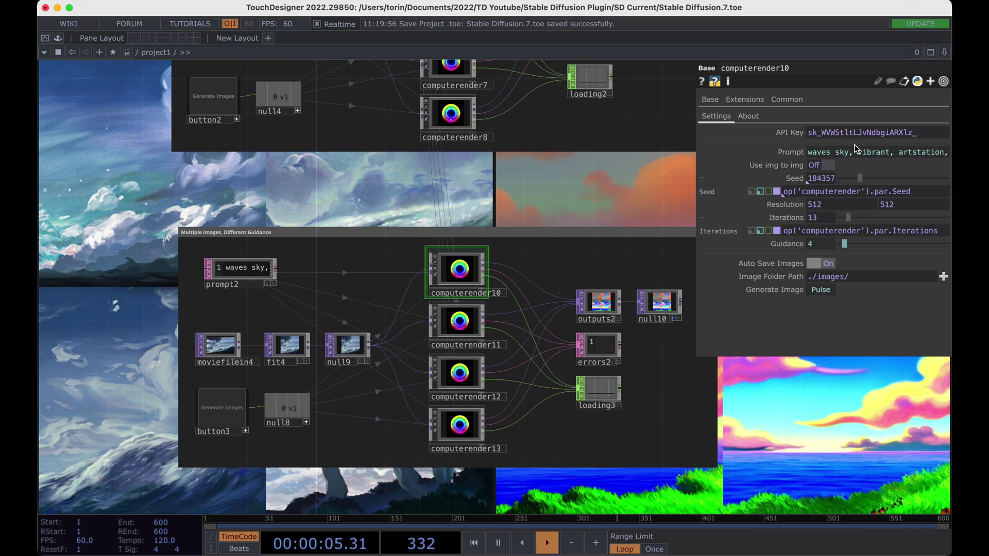
{"action": "left_click", "coordinate": [727, 179]}
{"action": "left_click", "coordinate": [705, 206]}
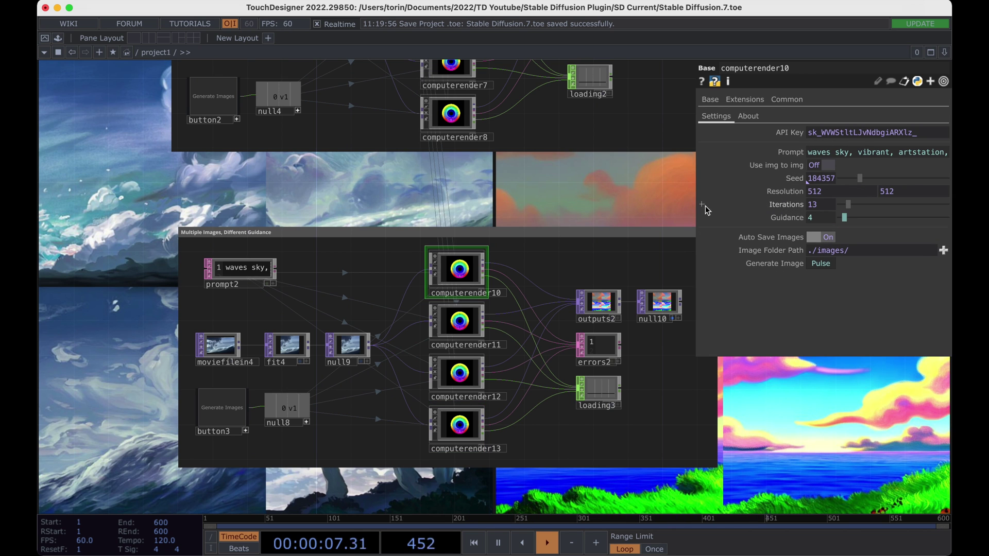
{"action": "left_click_drag", "start_coordinate": [615, 198], "coordinate": [592, 215]}
{"action": "key", "text": "p"}
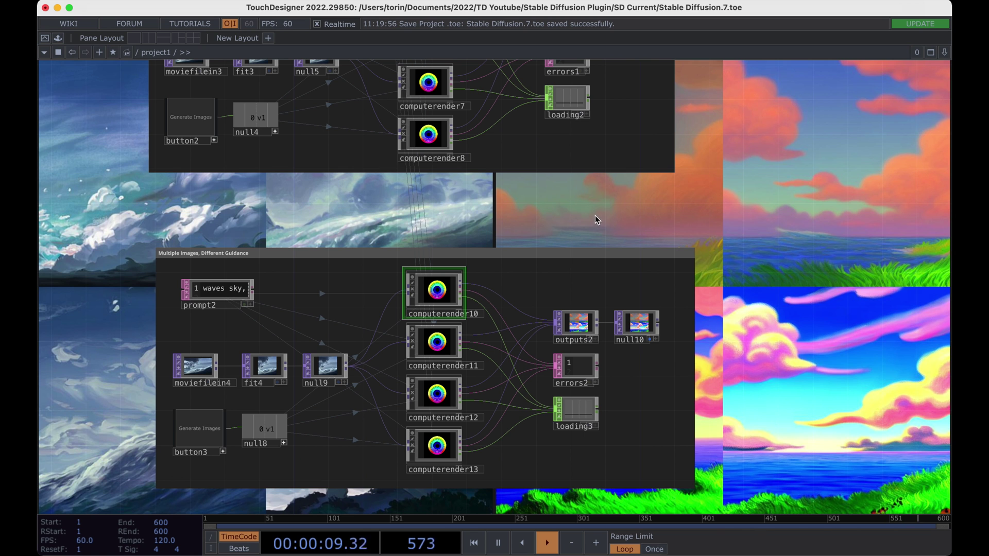
Examine the resolution parameters of the computerender component in the single image example
{"action": "left_click_drag", "start_coordinate": [665, 202], "coordinate": [662, 201]}
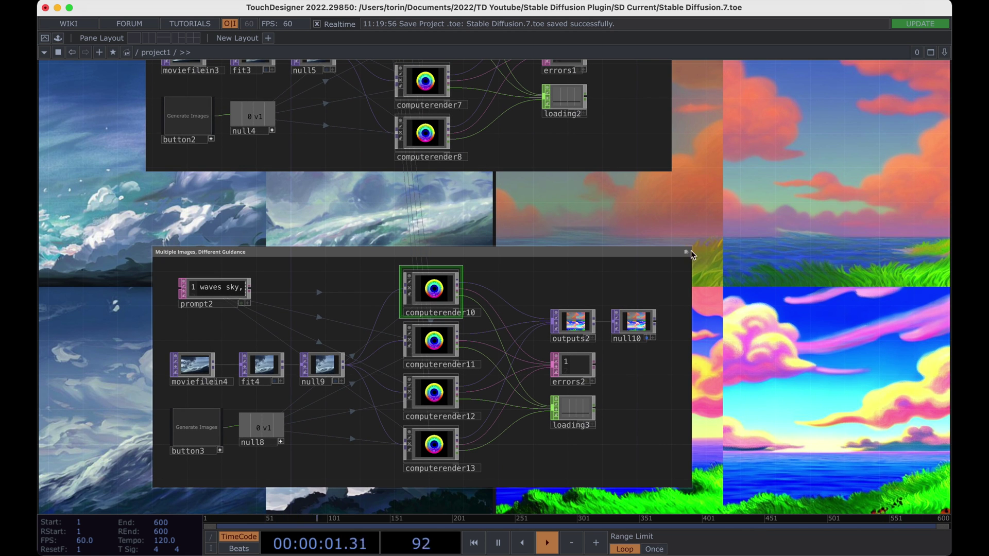
{"action": "scroll", "coordinate": [728, 238], "scroll_direction": "down", "scroll_amount": 2}
{"action": "left_click_drag", "start_coordinate": [763, 239], "coordinate": [765, 205]}
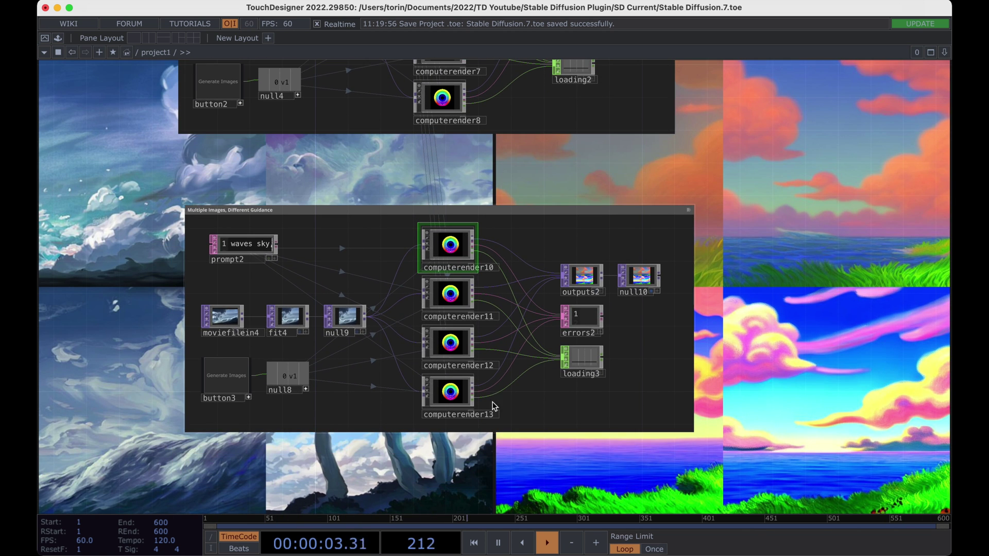
{"action": "left_click_drag", "start_coordinate": [494, 455], "coordinate": [494, 400]}
{"action": "key", "text": "p"}
{"action": "left_click_drag", "start_coordinate": [525, 125], "coordinate": [552, 255]}
{"action": "scroll", "coordinate": [520, 137], "scroll_direction": "down", "scroll_amount": 2}
{"action": "scroll", "coordinate": [553, 255], "scroll_direction": "down", "scroll_amount": 5}
{"action": "left_click_drag", "start_coordinate": [280, 248], "coordinate": [273, 405]}
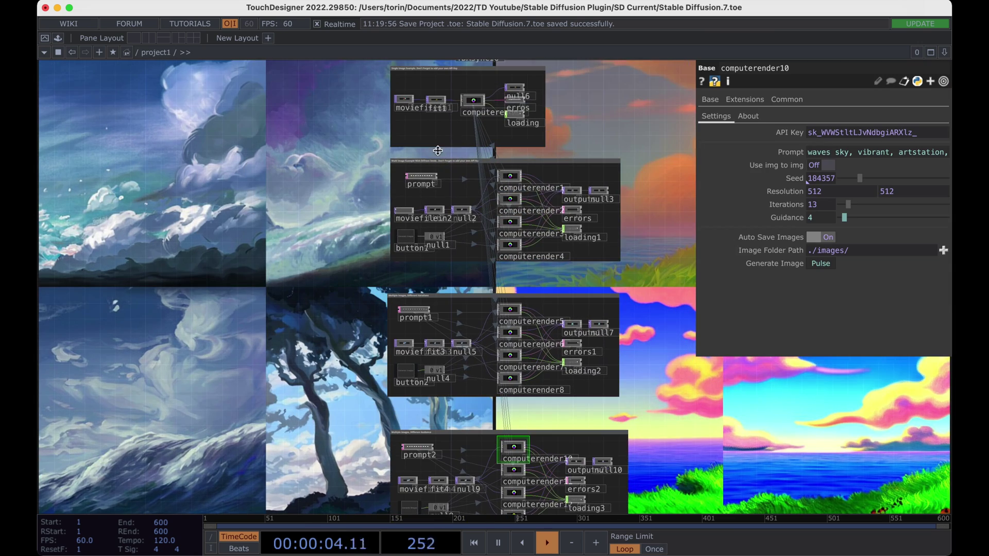
{"action": "left_click", "coordinate": [474, 105]}
{"action": "left_click_drag", "start_coordinate": [522, 139], "coordinate": [522, 164]}
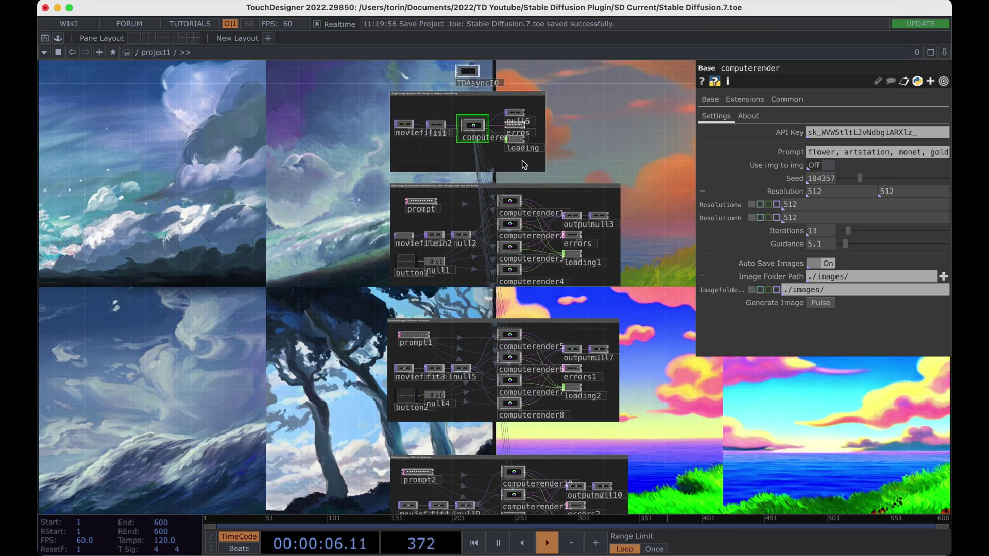
{"action": "scroll", "coordinate": [524, 165], "scroll_direction": "up", "scroll_amount": 3}
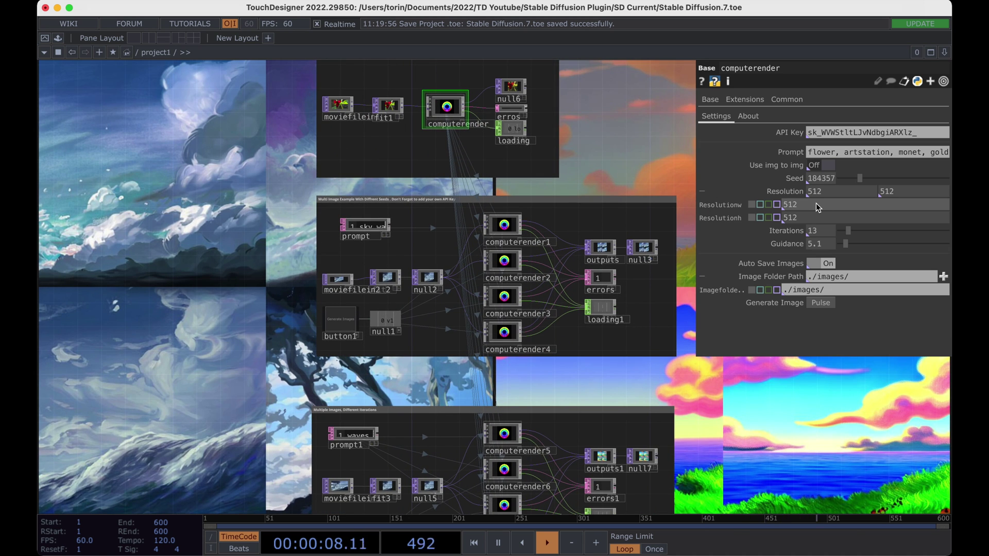
{"action": "left_click", "coordinate": [828, 190]}
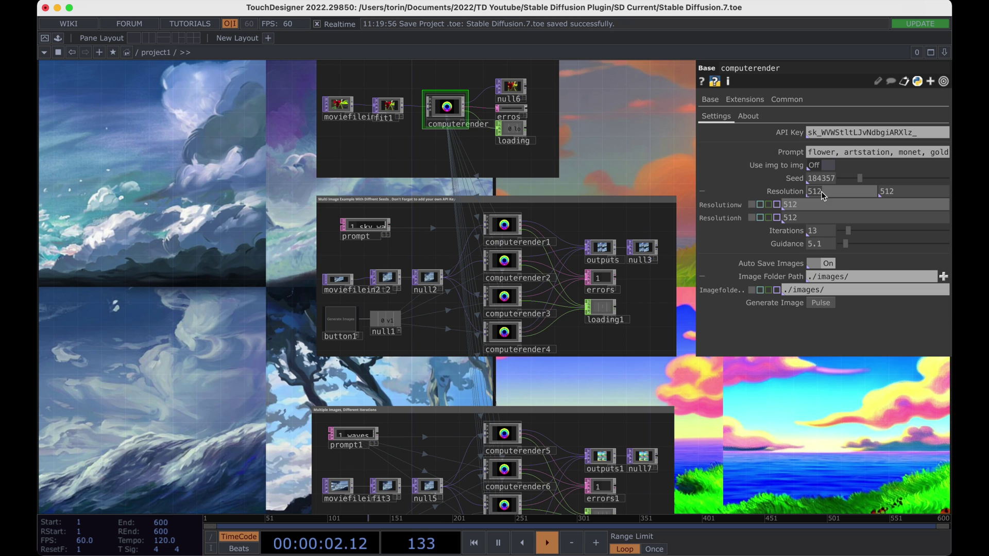
Set the resolution width of computerender1 to 720 in the different seeds example
{"action": "left_click", "coordinate": [504, 230]}
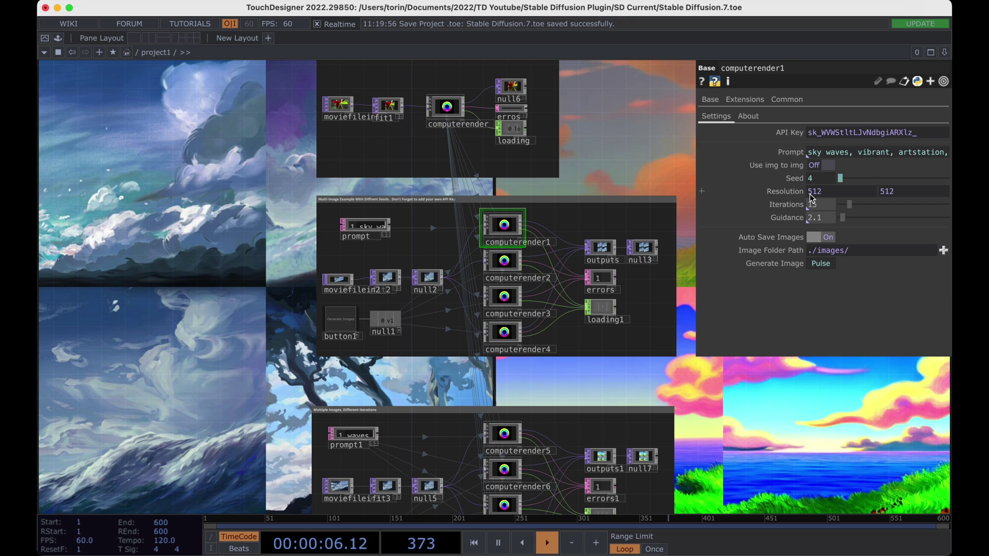
{"action": "left_click", "coordinate": [826, 192]}
{"action": "scroll", "coordinate": [504, 224], "scroll_direction": "up", "scroll_amount": 5}
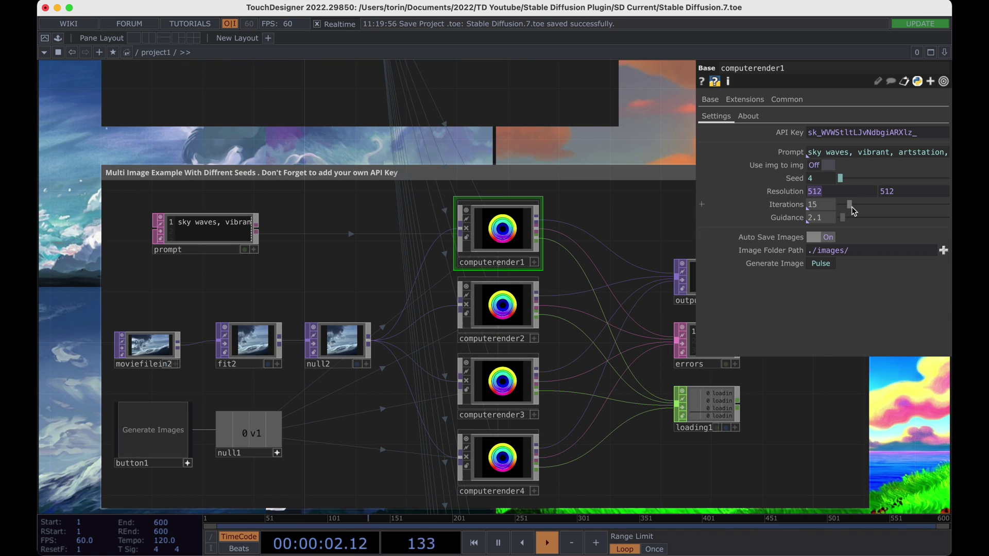
{"action": "type", "text": "720"}
{"action": "key", "text": "Return"}
Check the resolution on the single image computerender component and generate the four different seeds images
{"action": "scroll", "coordinate": [512, 174], "scroll_direction": "down", "scroll_amount": 3}
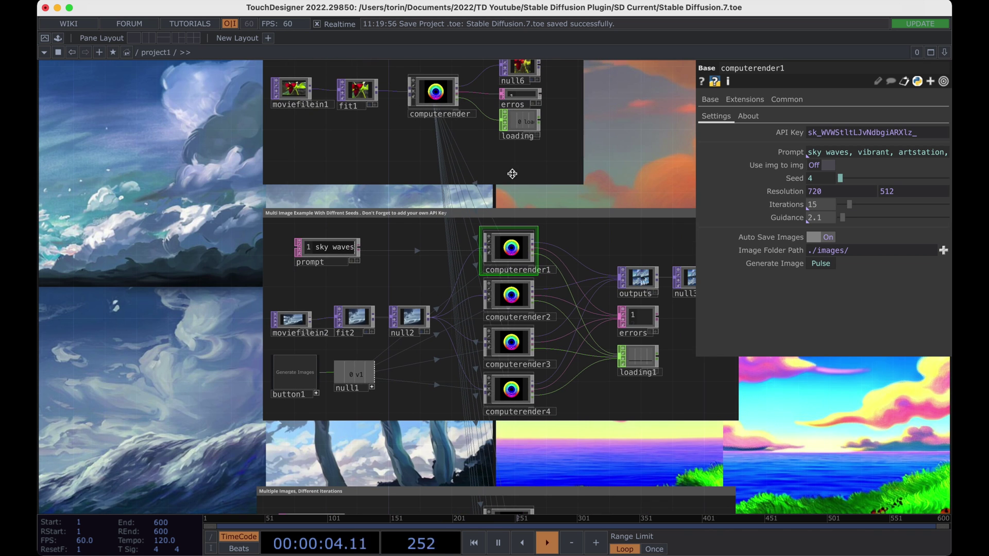
{"action": "left_click", "coordinate": [435, 92]}
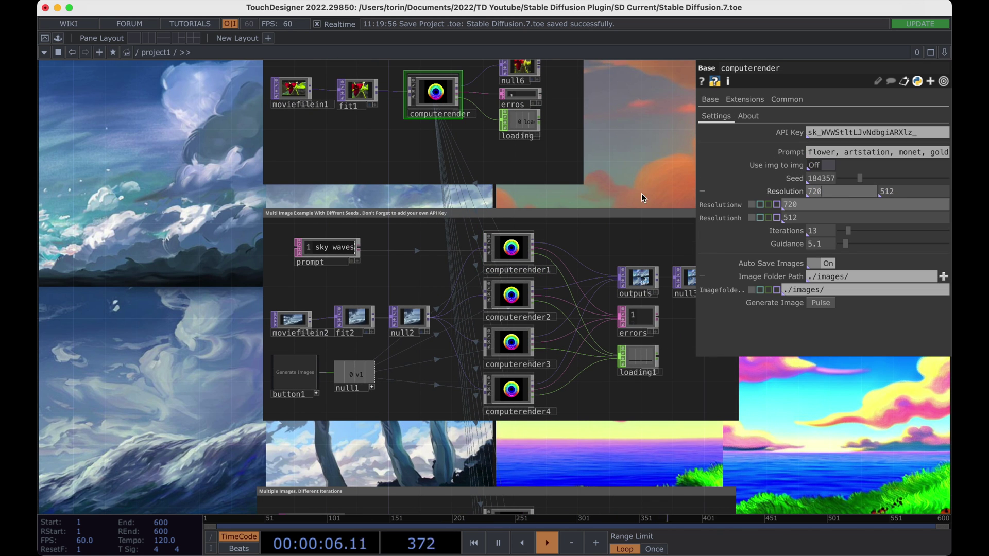
{"action": "left_click_drag", "start_coordinate": [639, 189], "coordinate": [609, 201]}
{"action": "scroll", "coordinate": [608, 201], "scroll_direction": "down", "scroll_amount": 2}
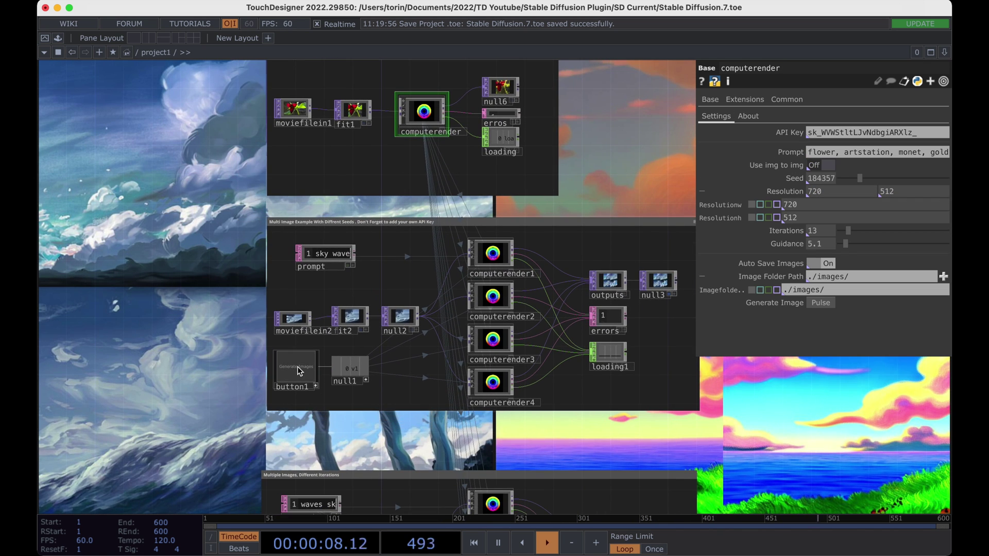
{"action": "left_click", "coordinate": [298, 371]}
{"action": "scroll", "coordinate": [664, 392], "scroll_direction": "up", "scroll_amount": 1}
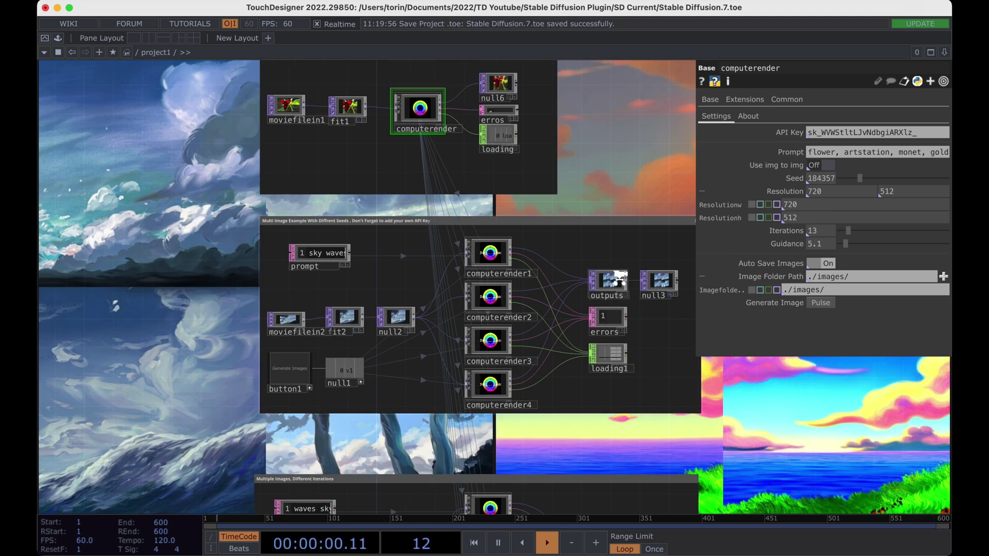
Check the generated different seeds images and set the resolution width of the single image computerender component to 512
{"action": "scroll", "coordinate": [619, 278], "scroll_direction": "up", "scroll_amount": 3}
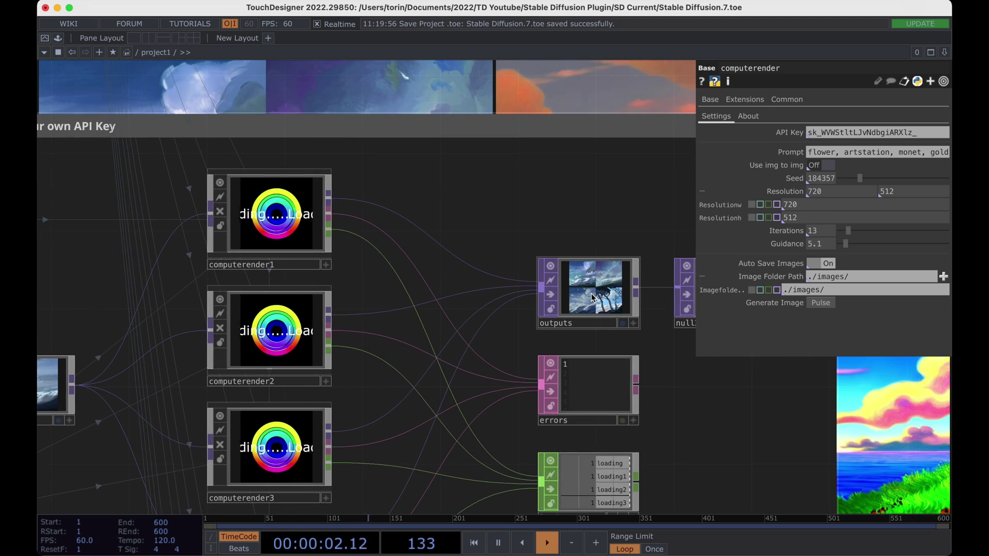
{"action": "scroll", "coordinate": [592, 297], "scroll_direction": "down", "scroll_amount": 5}
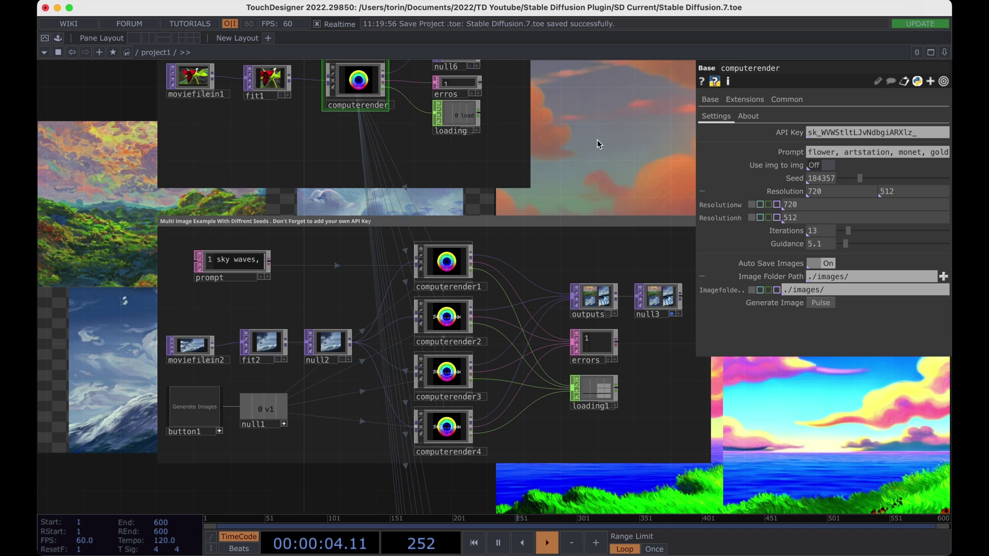
{"action": "left_click_drag", "start_coordinate": [622, 164], "coordinate": [660, 167]}
{"action": "left_click_drag", "start_coordinate": [134, 252], "coordinate": [323, 252]}
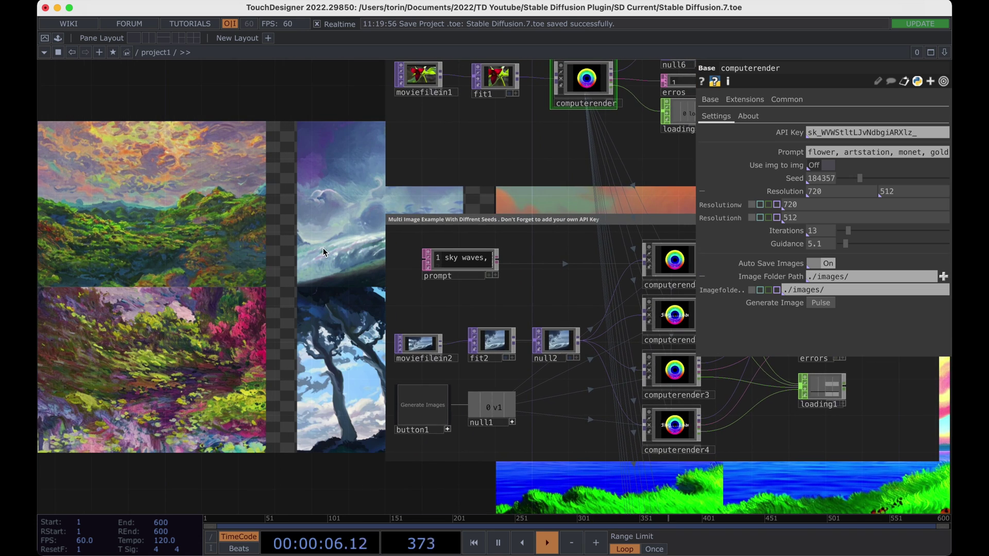
{"action": "left_click_drag", "start_coordinate": [293, 315], "coordinate": [187, 303]}
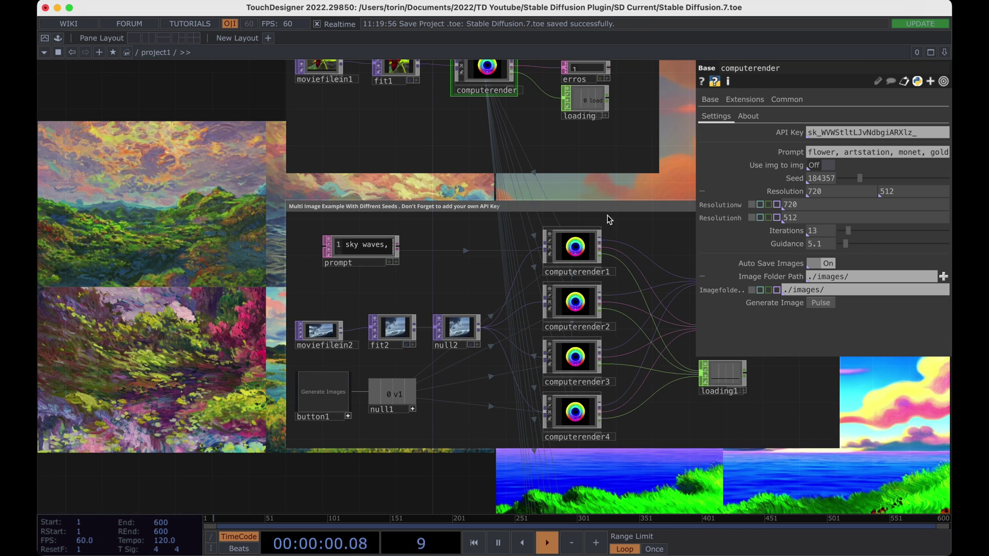
{"action": "left_click", "coordinate": [845, 193]}
{"action": "type", "text": "51"}
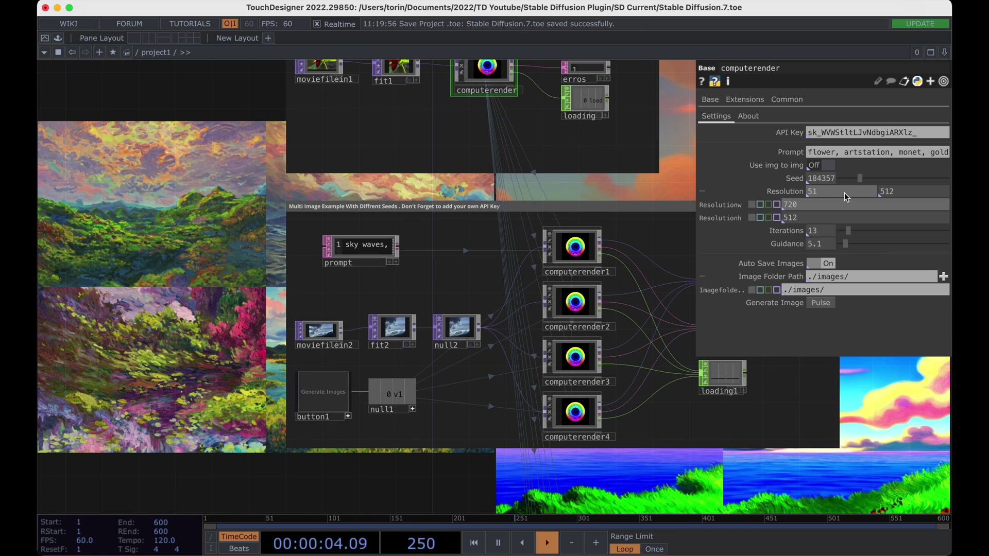
{"action": "type", "text": "2"}
{"action": "key", "text": "Return"}
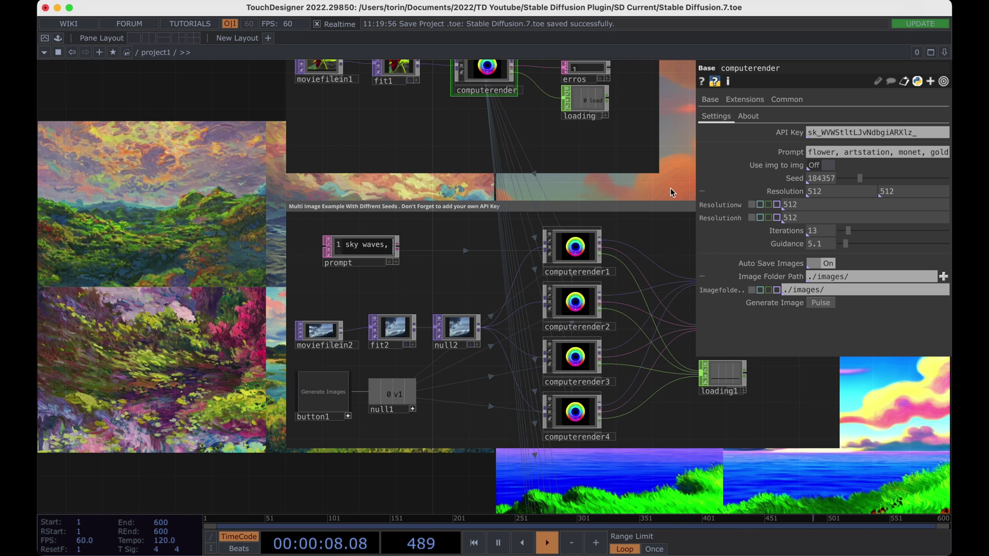
Generate the four images of the different seeds example again with the 512 width
{"action": "left_click_drag", "start_coordinate": [683, 188], "coordinate": [624, 208]}
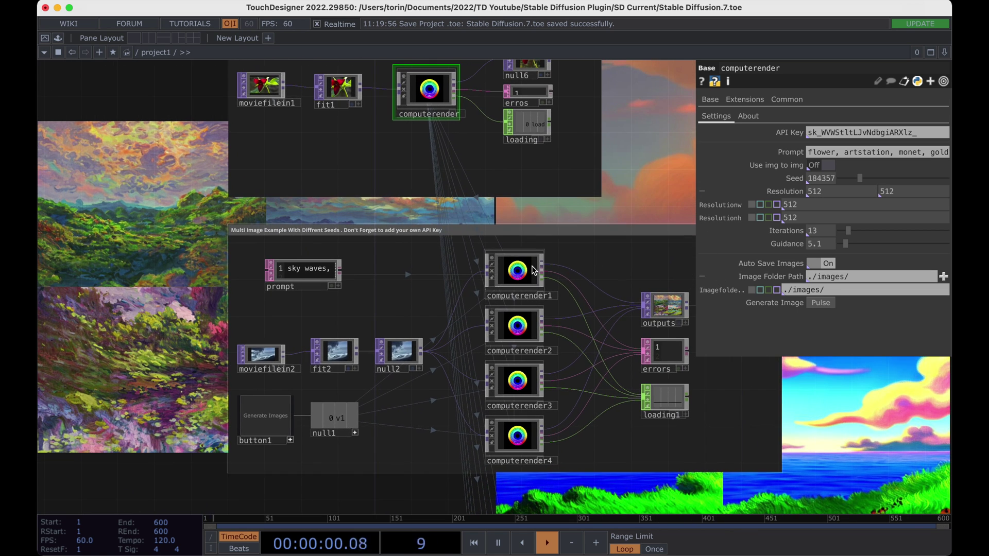
{"action": "left_click", "coordinate": [287, 403]}
{"action": "scroll", "coordinate": [205, 379], "scroll_direction": "left", "scroll_amount": 5}
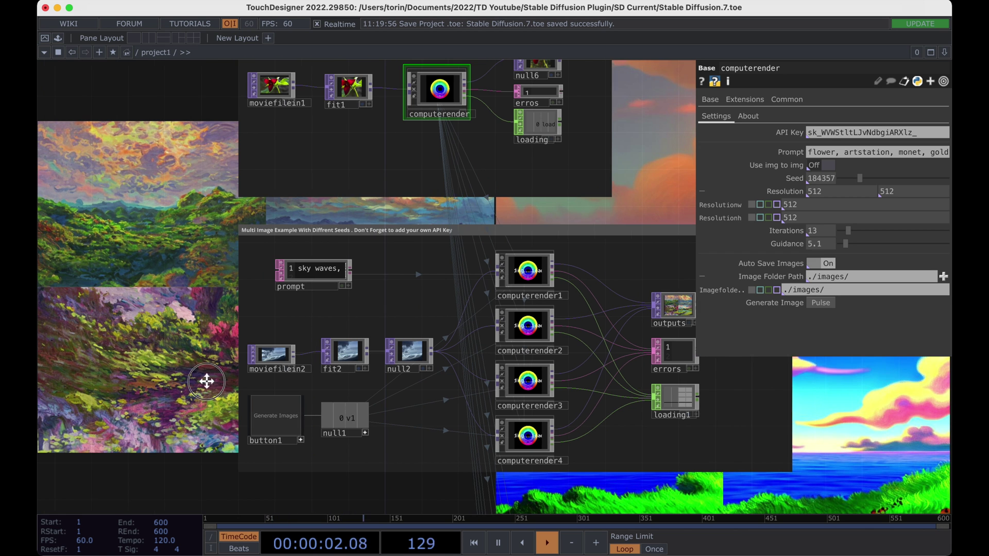
{"action": "scroll", "coordinate": [665, 214], "scroll_direction": "down", "scroll_amount": 1}
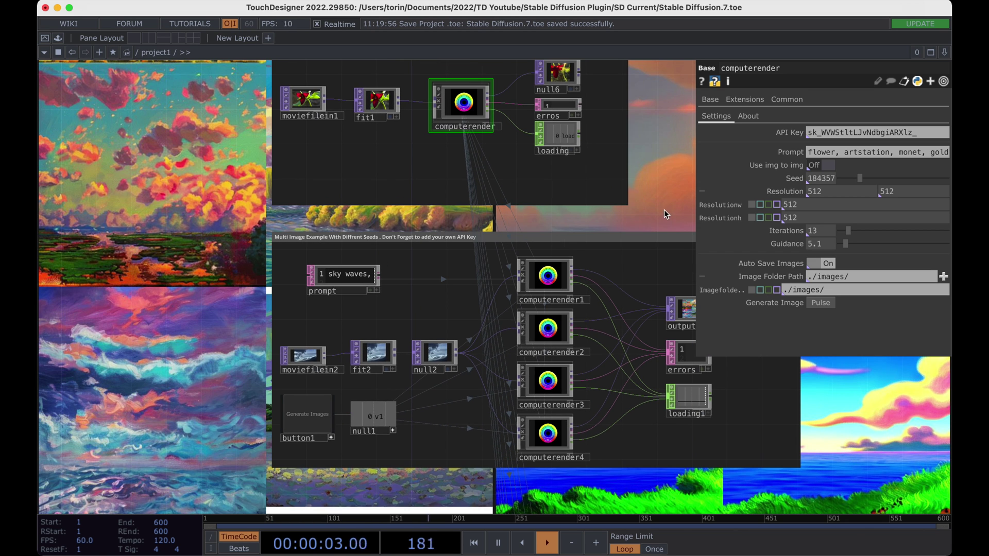
Set the resolution width of the single image computerender component to 5120 and try to generate its image
{"action": "left_click_drag", "start_coordinate": [657, 213], "coordinate": [664, 237]}
{"action": "left_click", "coordinate": [524, 278]}
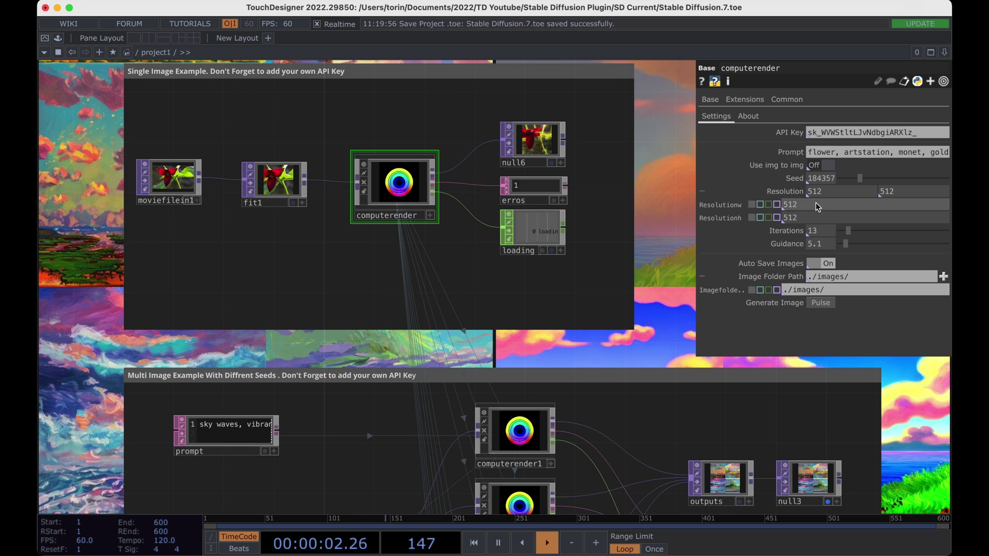
{"action": "left_click", "coordinate": [833, 193]}
{"action": "type", "text": "0"}
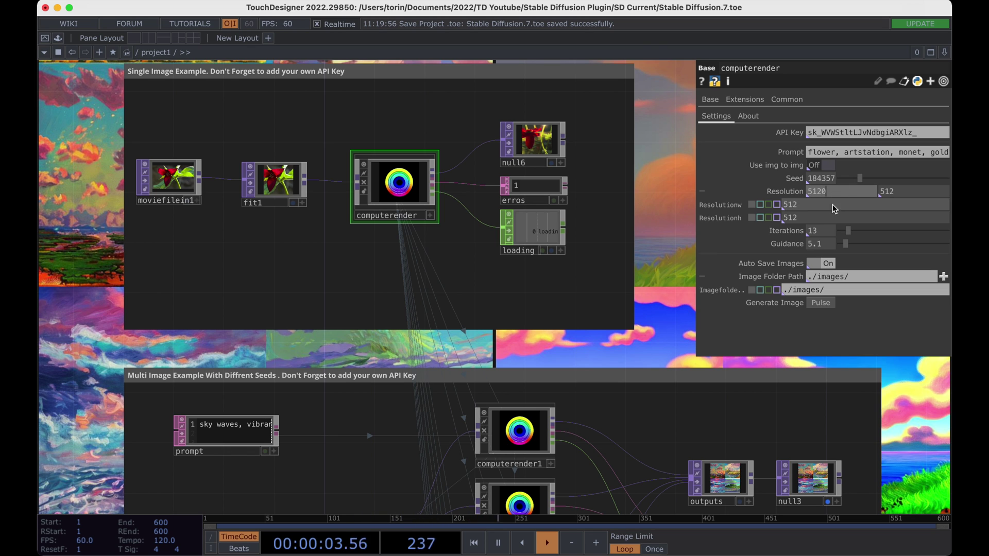
{"action": "left_click", "coordinate": [660, 188]}
{"action": "left_click", "coordinate": [829, 308]}
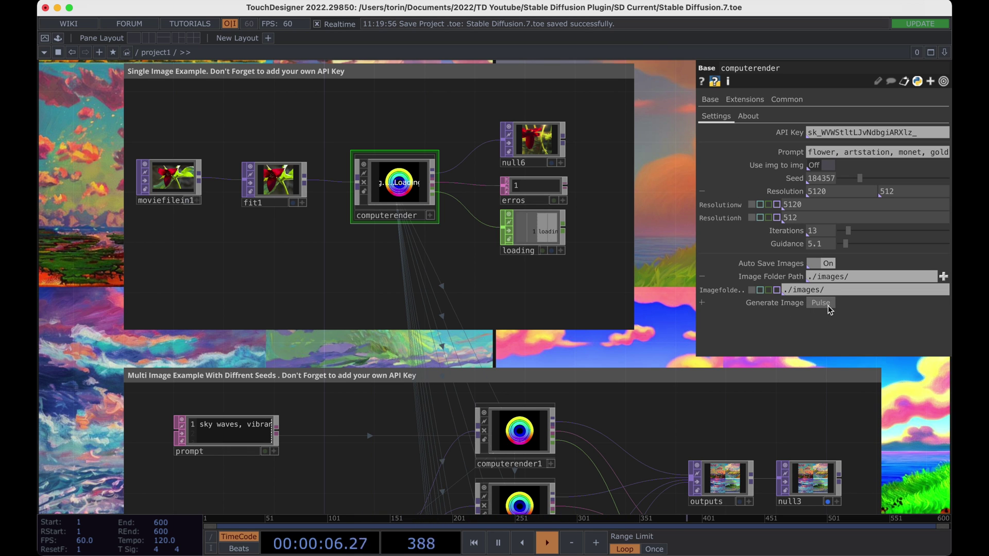
Examine the error output on computerender and in the erros DAT, and set the resolution width back to 512
{"action": "scroll", "coordinate": [438, 170], "scroll_direction": "up", "scroll_amount": 10}
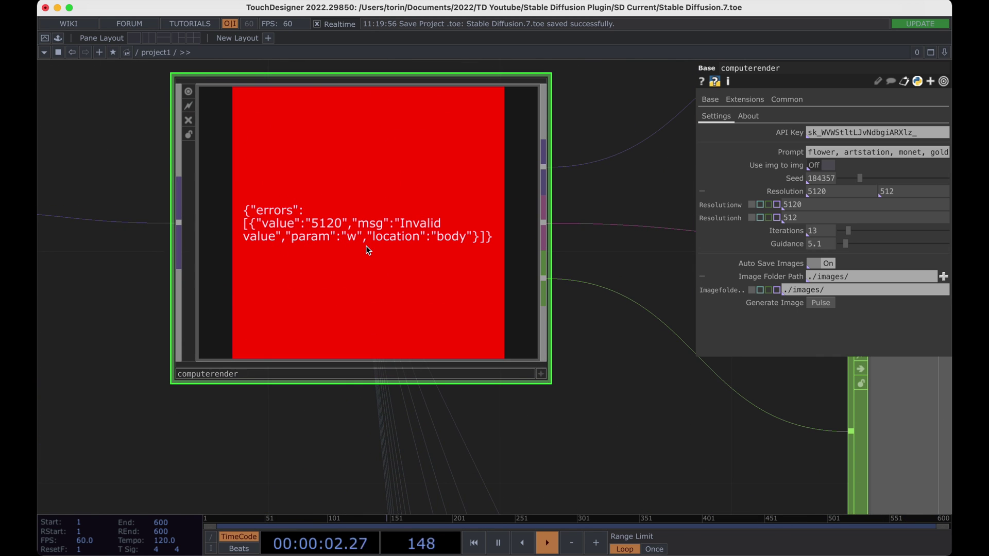
{"action": "scroll", "coordinate": [365, 246], "scroll_direction": "down", "scroll_amount": 8}
{"action": "scroll", "coordinate": [640, 226], "scroll_direction": "up", "scroll_amount": 10}
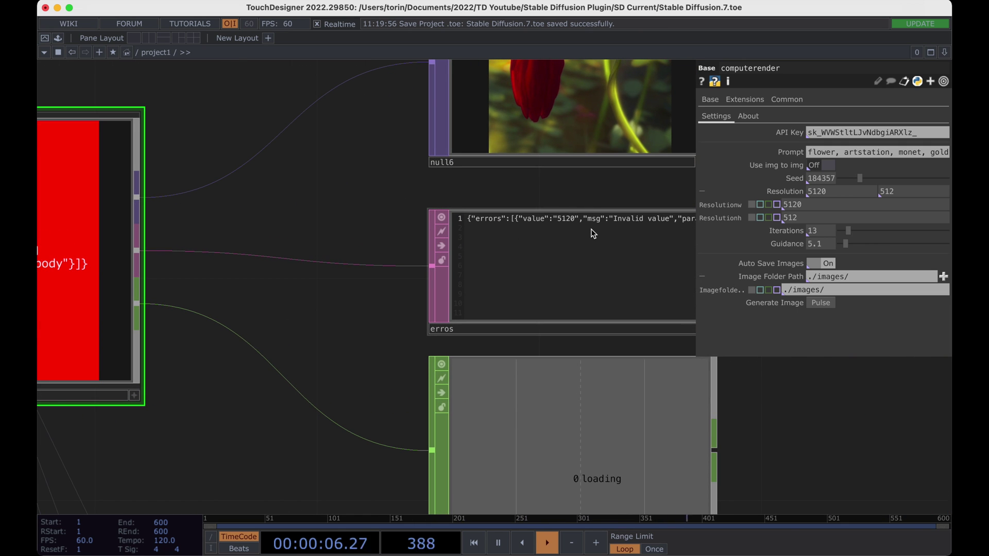
{"action": "scroll", "coordinate": [594, 233], "scroll_direction": "down", "scroll_amount": 10}
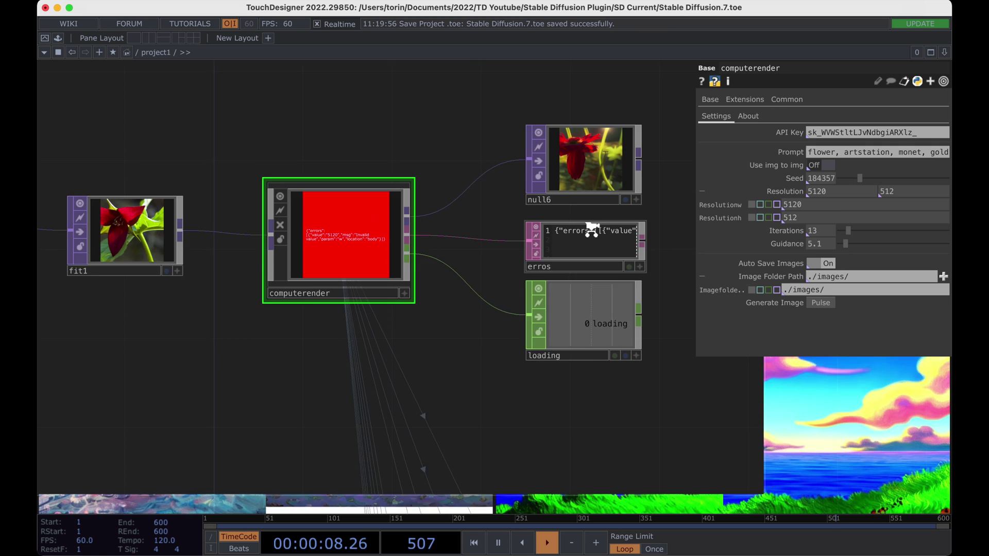
{"action": "left_click", "coordinate": [842, 187]}
{"action": "key", "text": "BackSpace"}
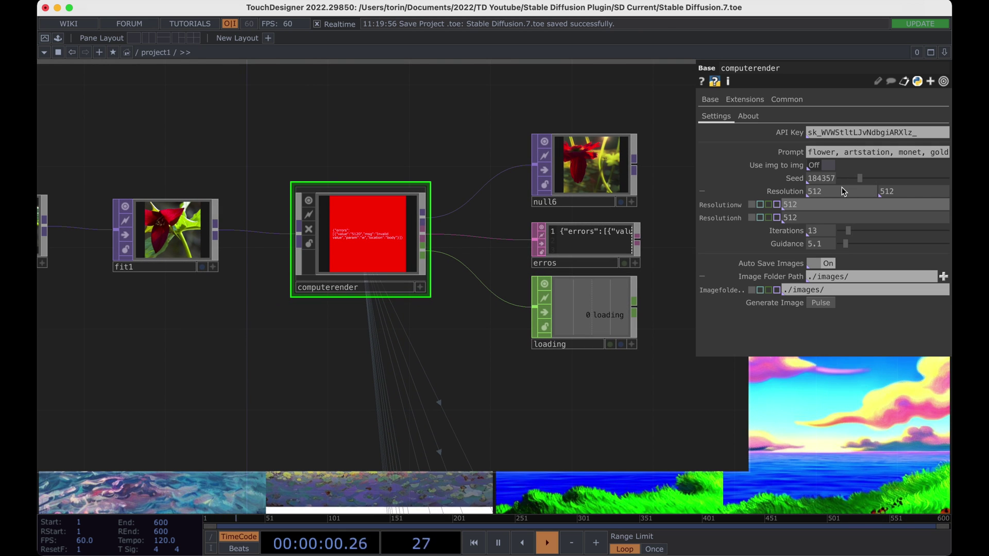
Remove the last character of the single image component's API key and try to generate the image
{"action": "left_click", "coordinate": [925, 132]}
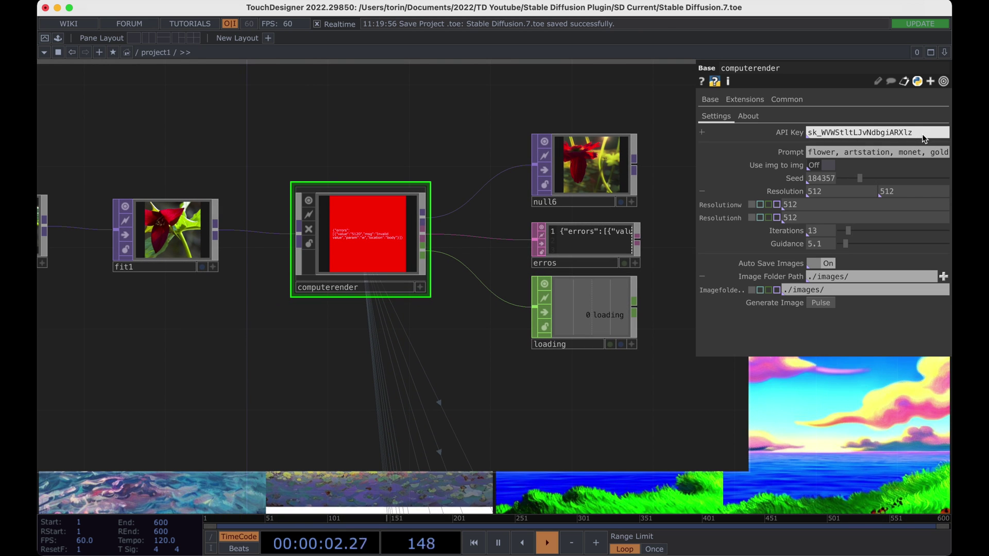
{"action": "scroll", "coordinate": [172, 244], "scroll_direction": "down", "scroll_amount": 5}
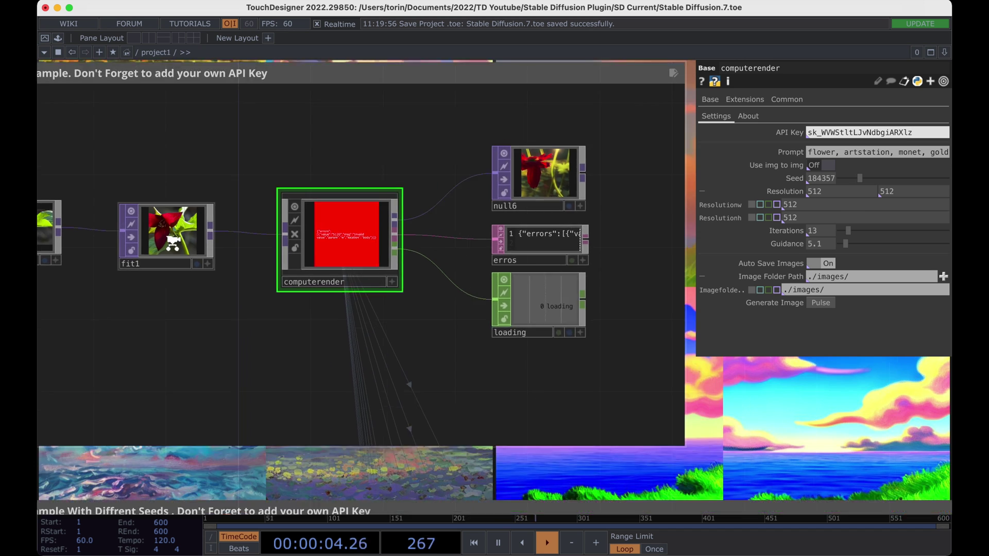
{"action": "left_click_drag", "start_coordinate": [121, 410], "coordinate": [269, 409]}
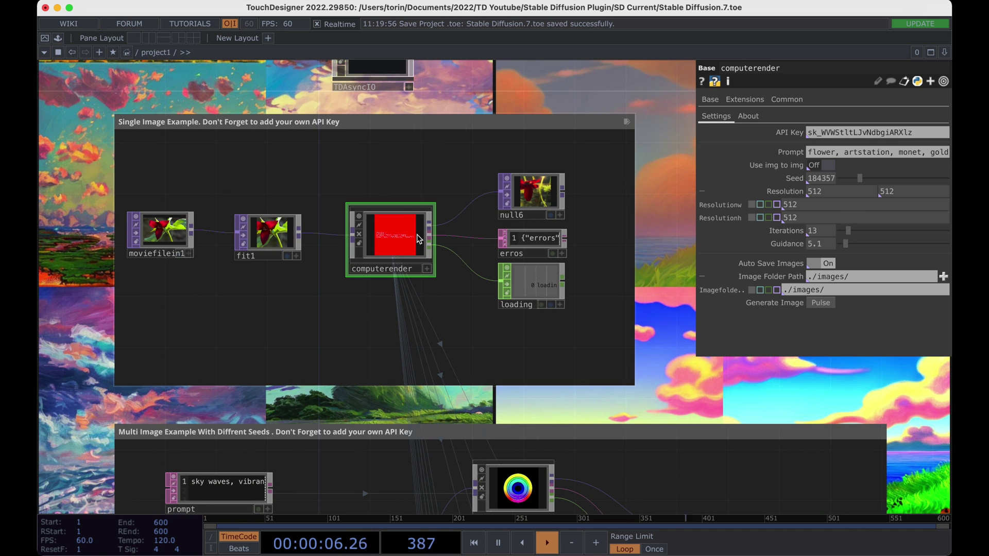
{"action": "left_click", "coordinate": [821, 304]}
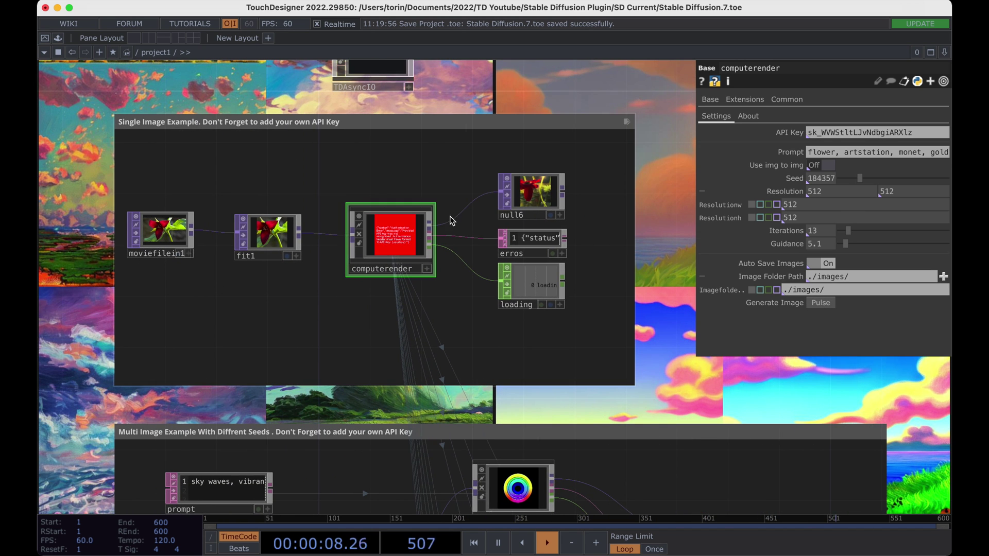
Read the full message in the single image example's erros DAT
{"action": "scroll", "coordinate": [530, 233], "scroll_direction": "up", "scroll_amount": 5}
{"action": "scroll", "coordinate": [540, 233], "scroll_direction": "up", "scroll_amount": 1}
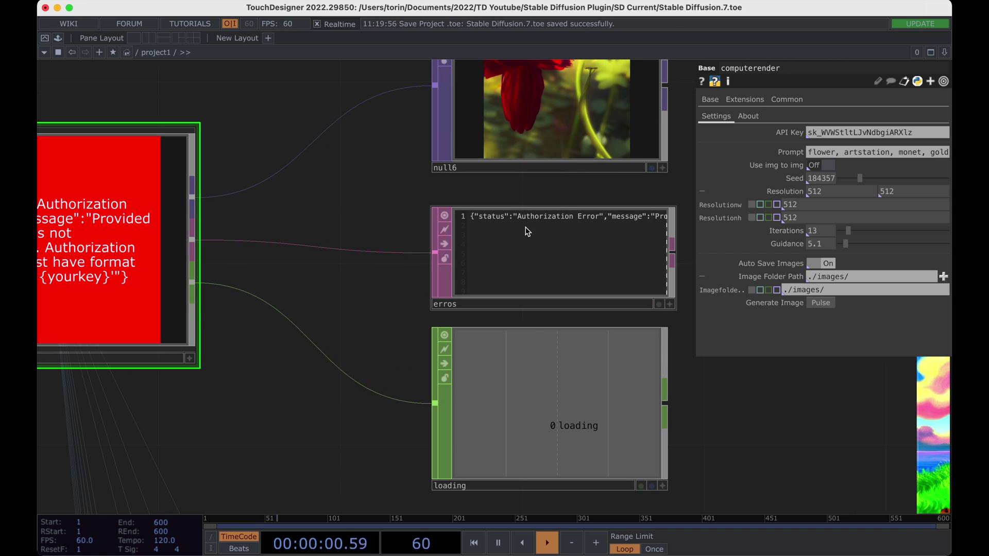
{"action": "scroll", "coordinate": [553, 223], "scroll_direction": "up", "scroll_amount": 5}
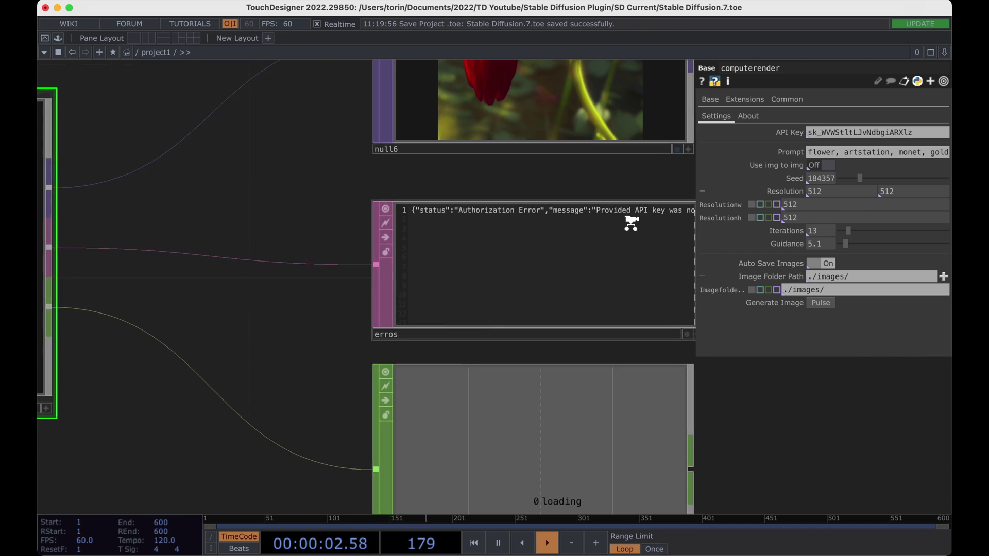
{"action": "scroll", "coordinate": [637, 218], "scroll_direction": "down", "scroll_amount": 2}
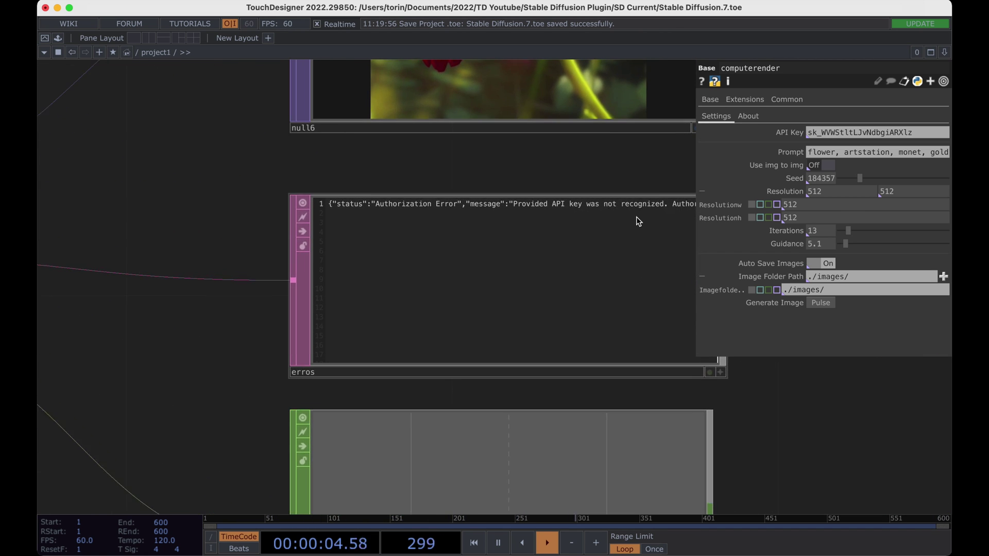
Restore the complete API key of the single image component and generate the image
{"action": "scroll", "coordinate": [637, 217], "scroll_direction": "down", "scroll_amount": 3}
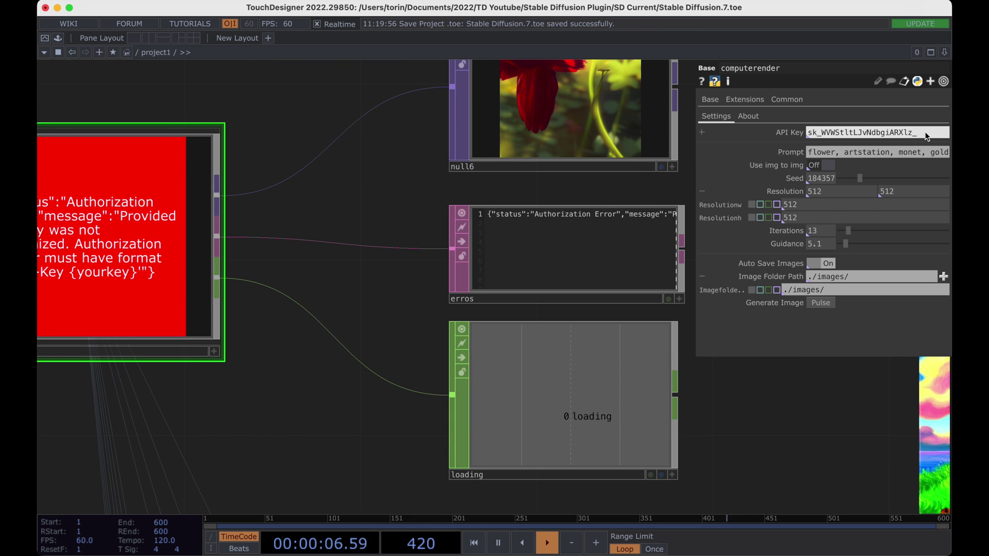
{"action": "left_click", "coordinate": [820, 303]}
{"action": "left_click", "coordinate": [930, 135]}
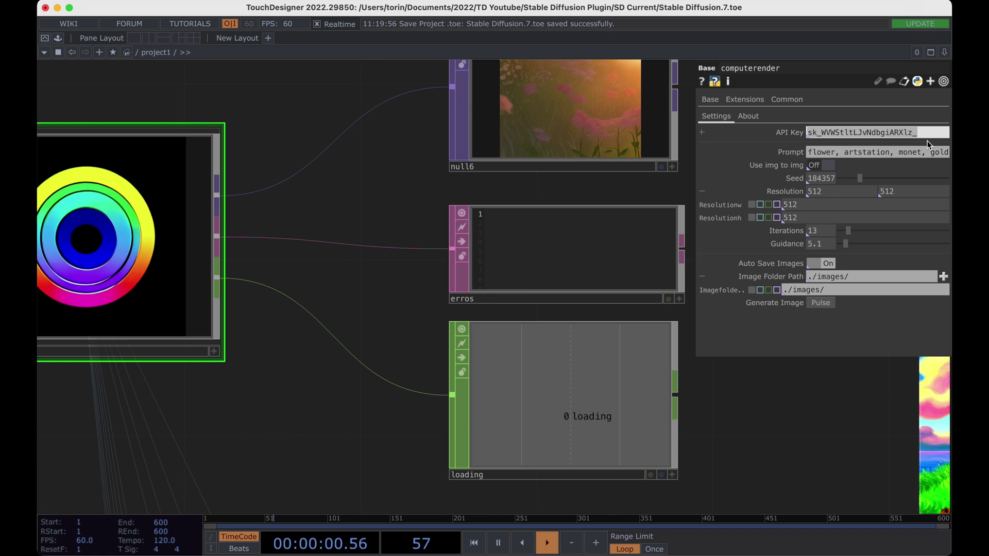
{"action": "scroll", "coordinate": [446, 298], "scroll_direction": "down", "scroll_amount": 10}
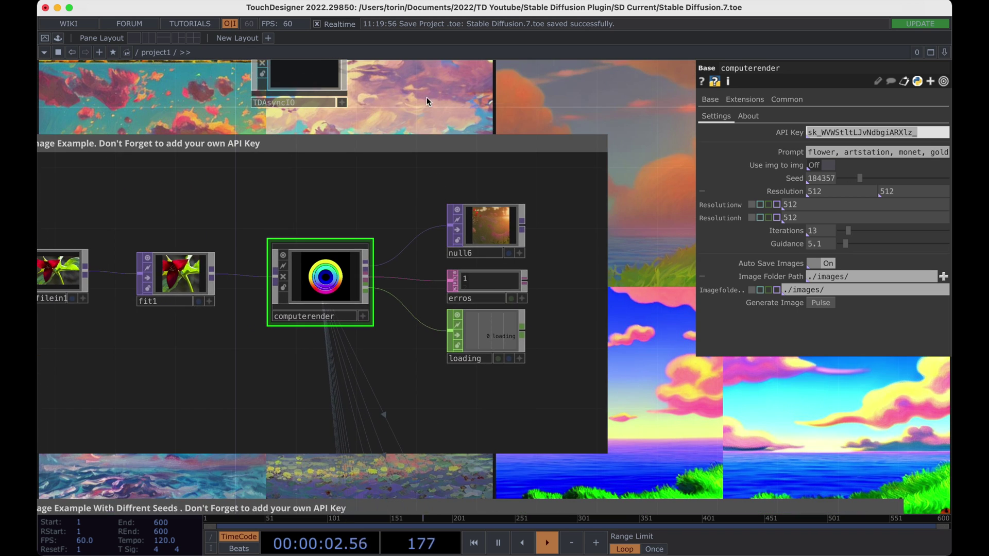
{"action": "left_click_drag", "start_coordinate": [427, 98], "coordinate": [535, 106]}
{"action": "scroll", "coordinate": [535, 107], "scroll_direction": "down", "scroll_amount": 1}
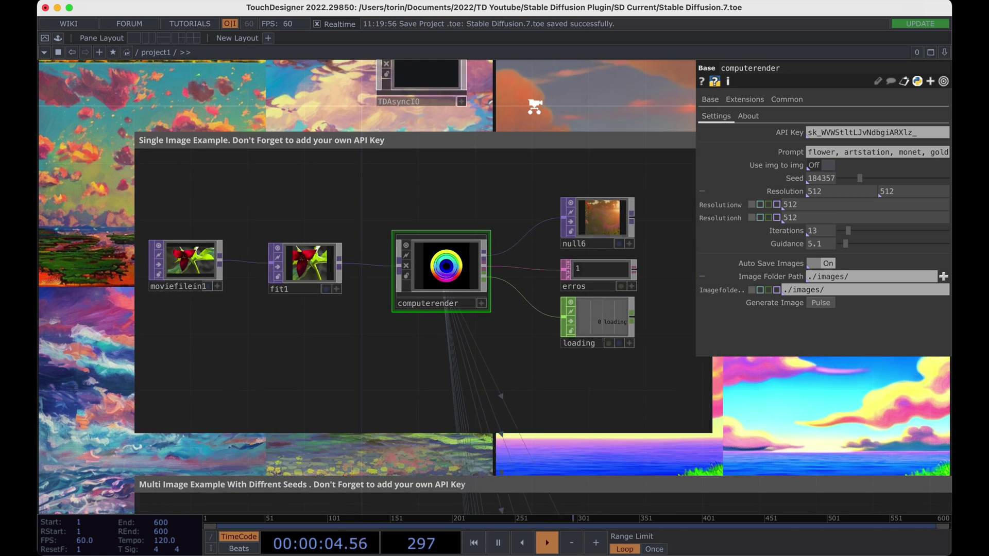
{"action": "scroll", "coordinate": [533, 108], "scroll_direction": "down", "scroll_amount": 2}
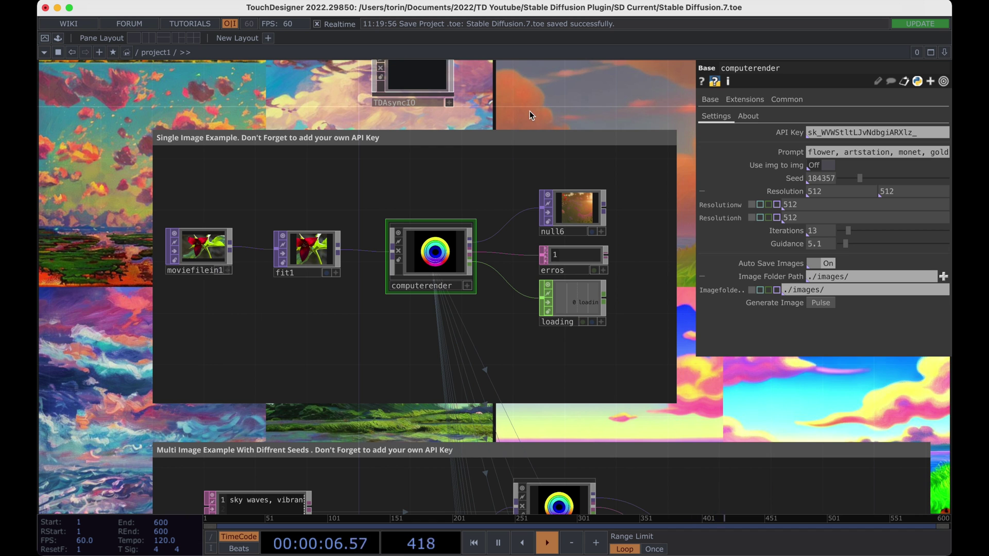
{"action": "scroll", "coordinate": [529, 111], "scroll_direction": "down", "scroll_amount": 3}
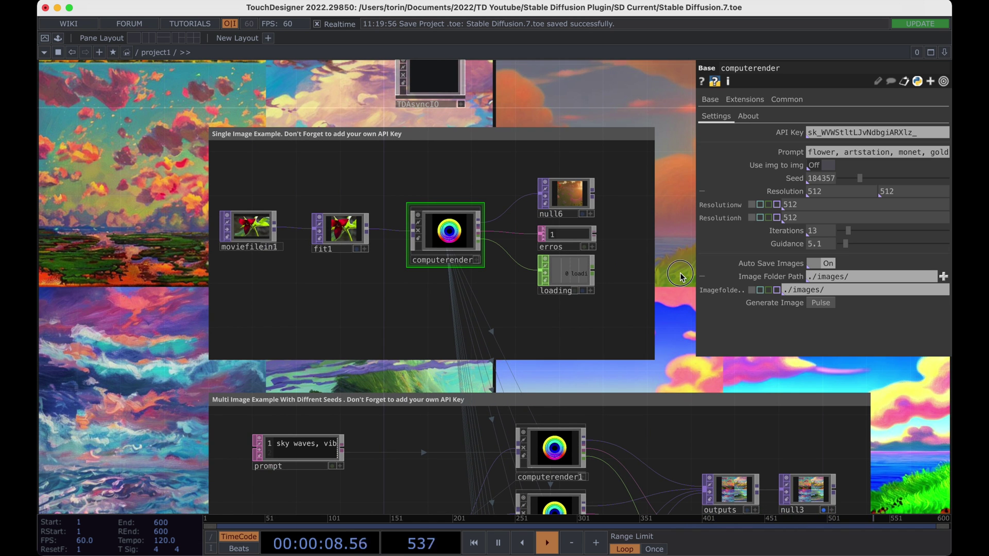
{"action": "left_click_drag", "start_coordinate": [680, 273], "coordinate": [683, 271]}
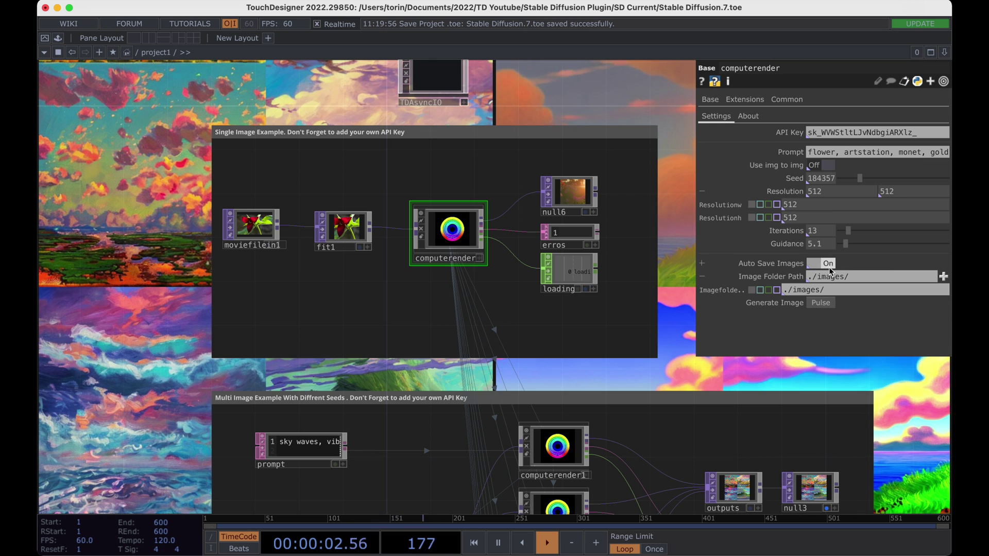
Choose the images folder inside SD Current as the single image component's image folder path
{"action": "left_click", "coordinate": [855, 277]}
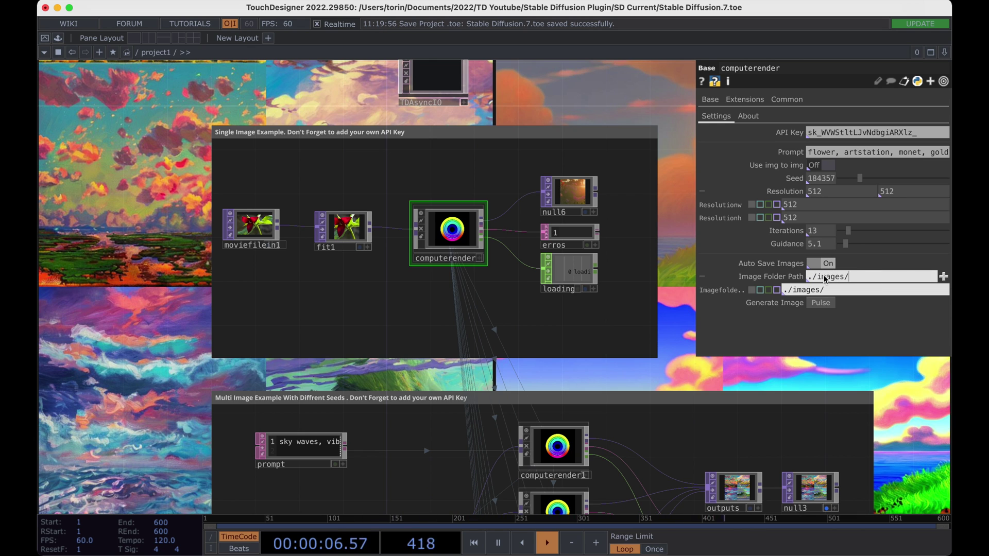
{"action": "left_click_drag", "start_coordinate": [863, 278], "coordinate": [807, 281]}
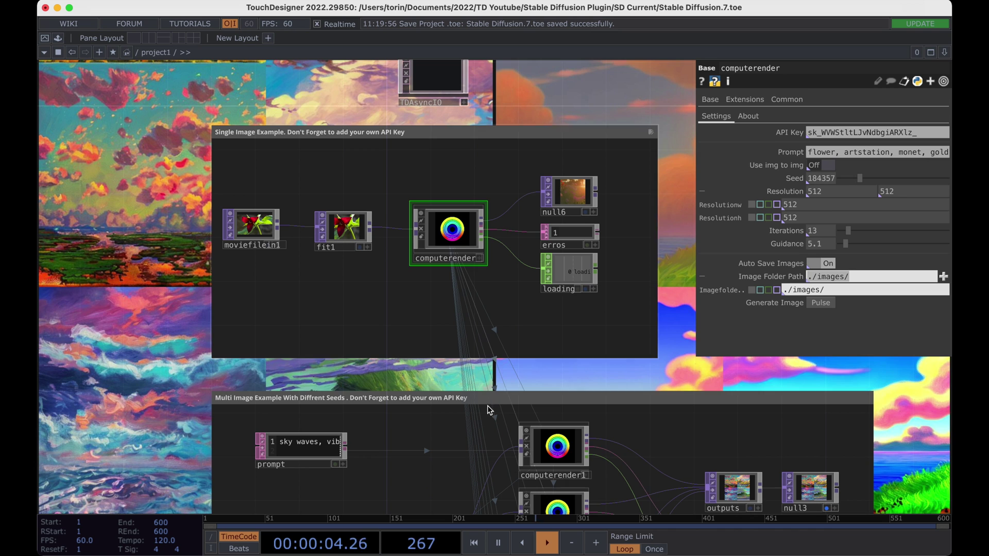
{"action": "mouse_move", "coordinate": [863, 278]}
{"action": "left_mouse_down"}
{"action": "mouse_move", "coordinate": [807, 280]}
{"action": "mouse_move", "coordinate": [863, 278]}
{"action": "left_mouse_up"}
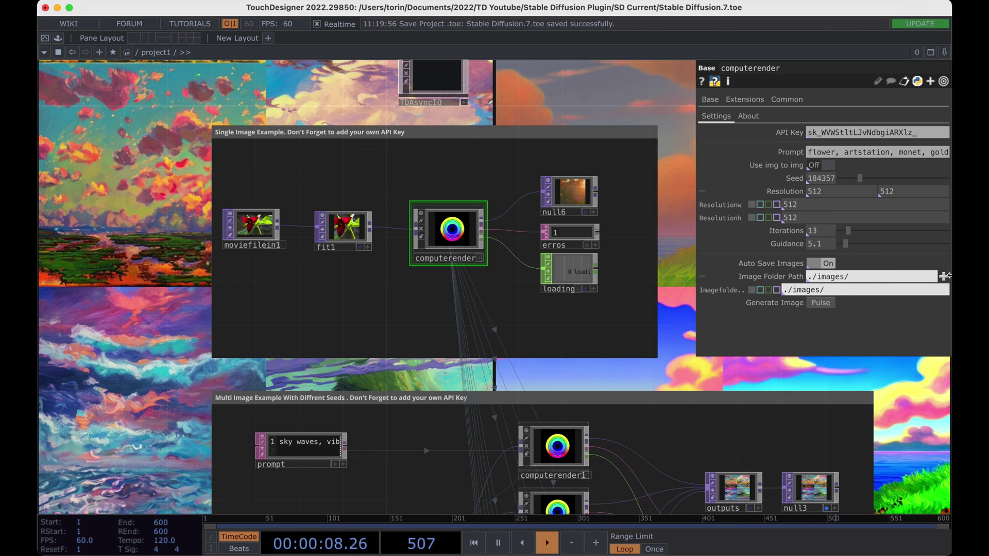
{"action": "left_click", "coordinate": [946, 279]}
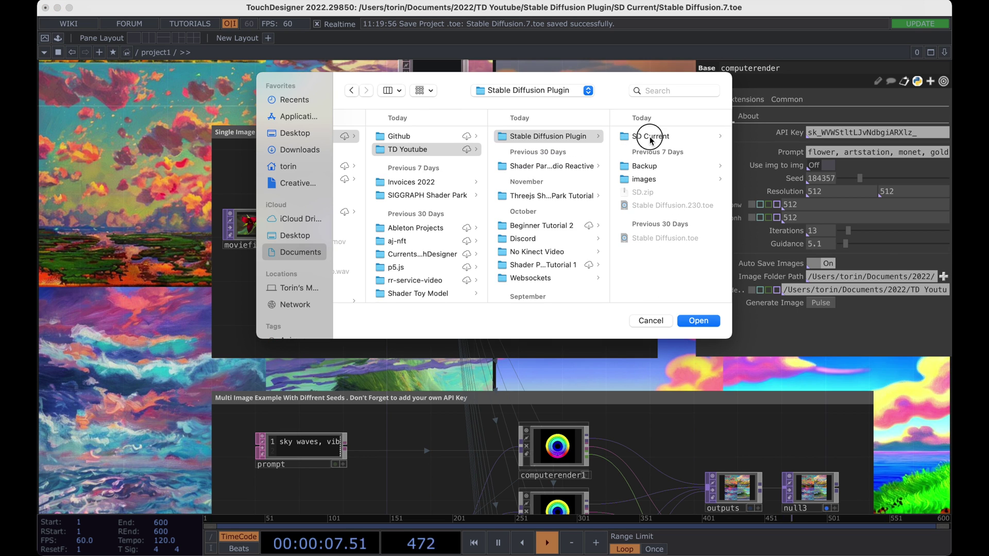
{"action": "left_click", "coordinate": [647, 137]}
{"action": "left_click", "coordinate": [644, 149]}
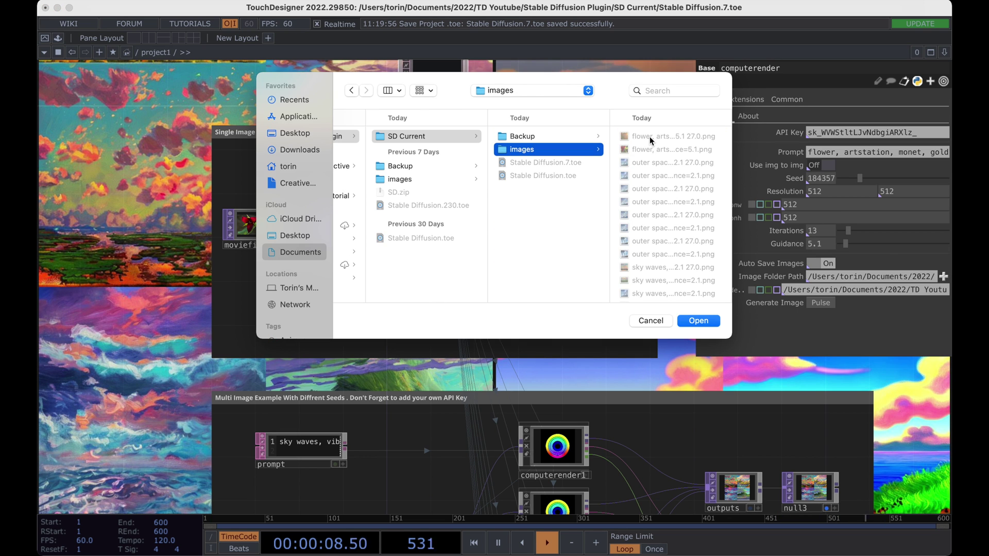
{"action": "left_click", "coordinate": [698, 320]}
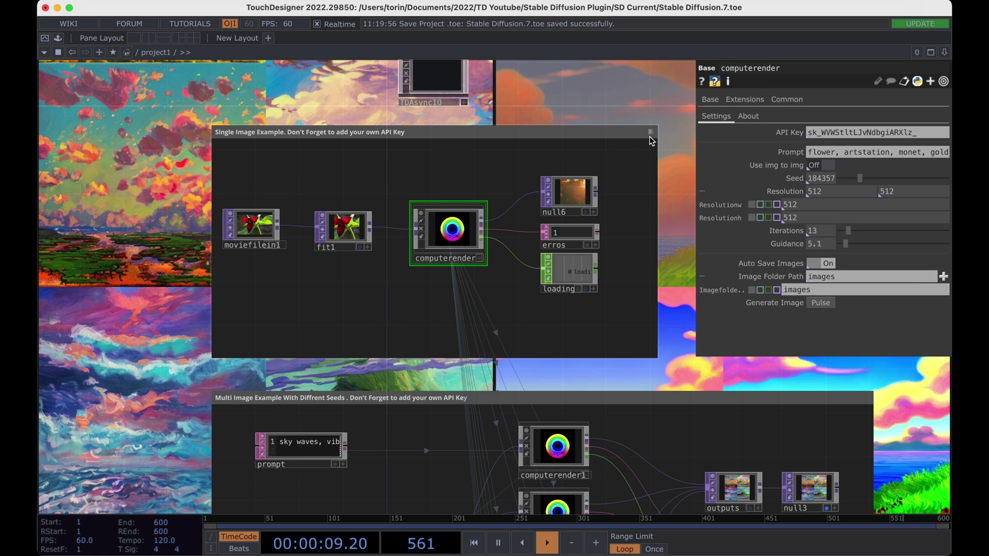
Set the single image component's image folder path to ./images/ and generate the image
{"action": "left_click", "coordinate": [851, 279]}
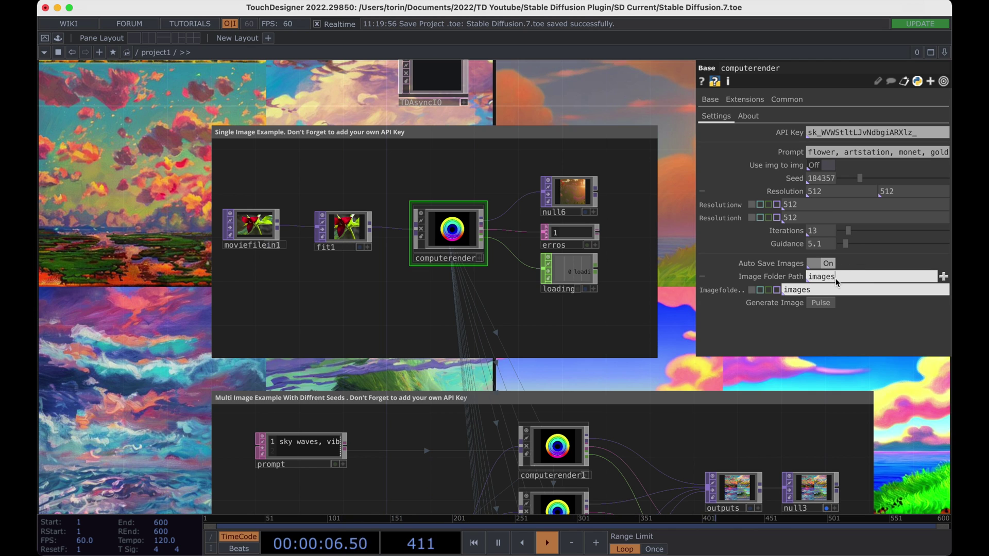
{"action": "left_click", "coordinate": [807, 276]}
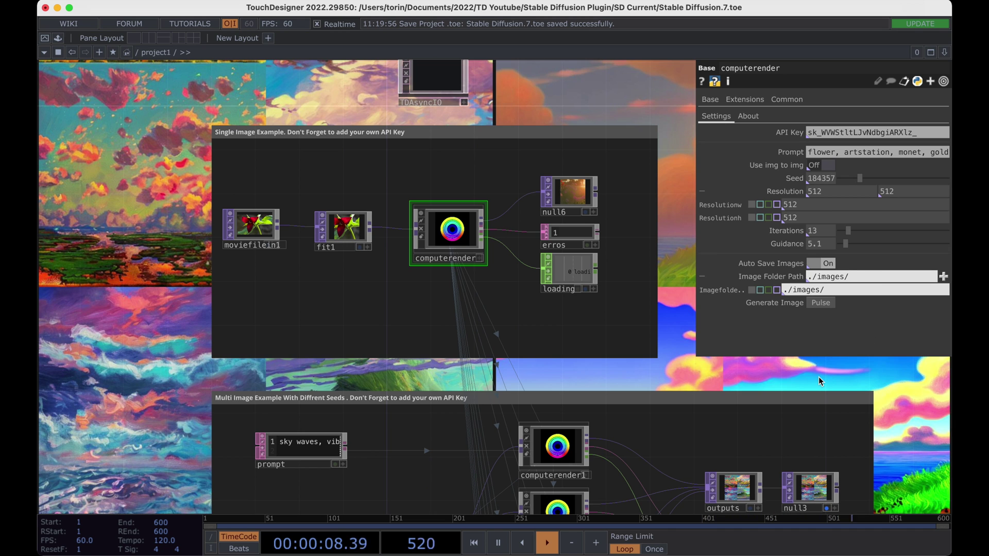
{"action": "left_click", "coordinate": [821, 303]}
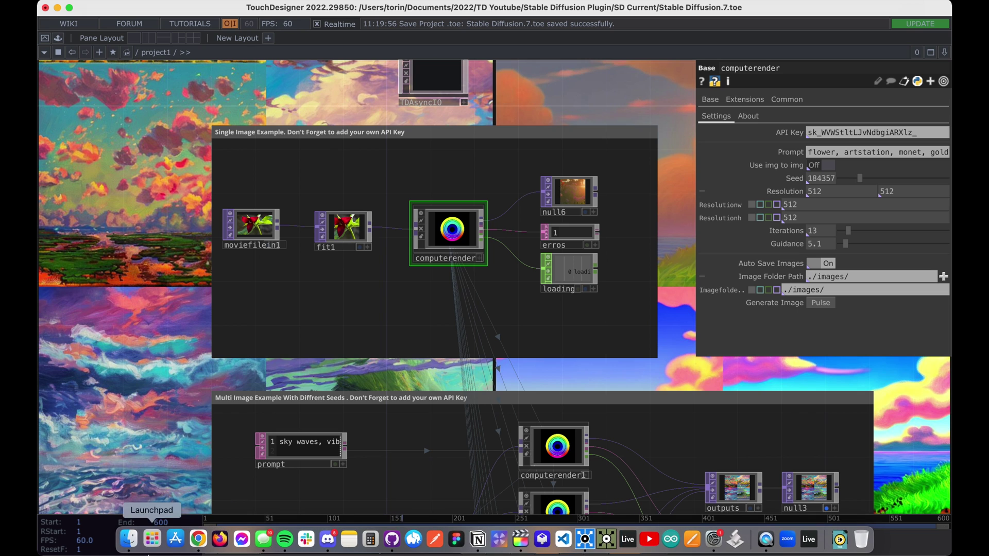
Switch to Finder, open the images folder inside SD Current and look through the saved image files
{"action": "left_click", "coordinate": [134, 549]}
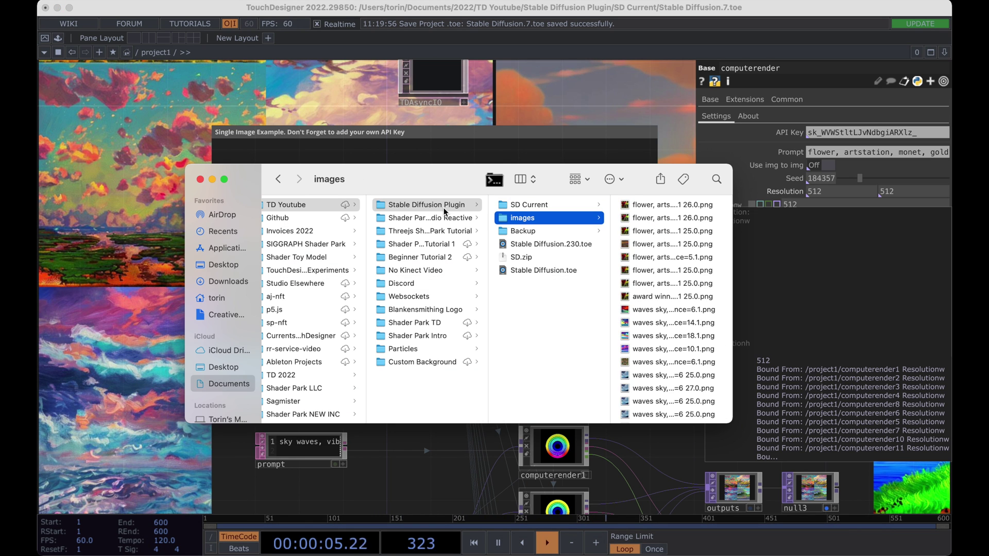
{"action": "key", "text": "Up"}
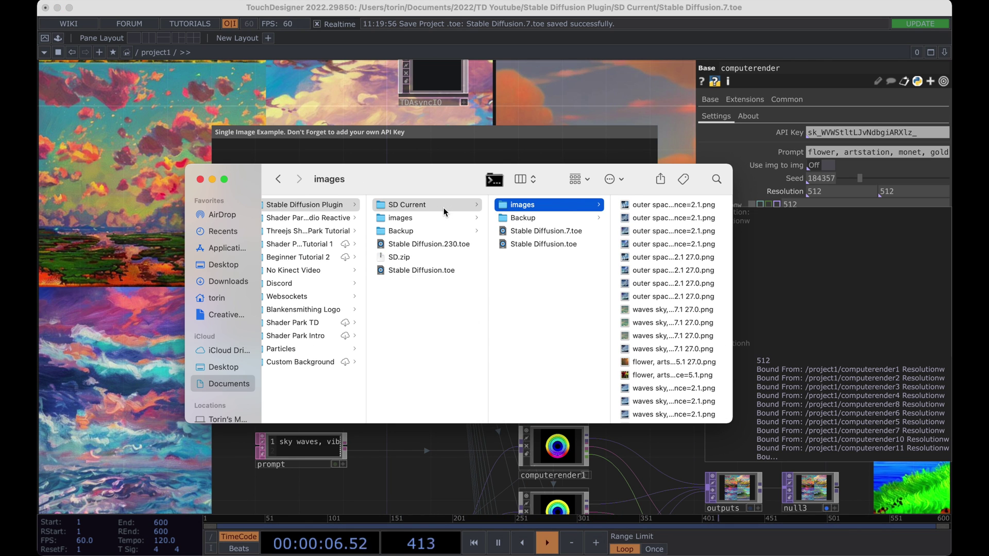
{"action": "key", "text": "Right"}
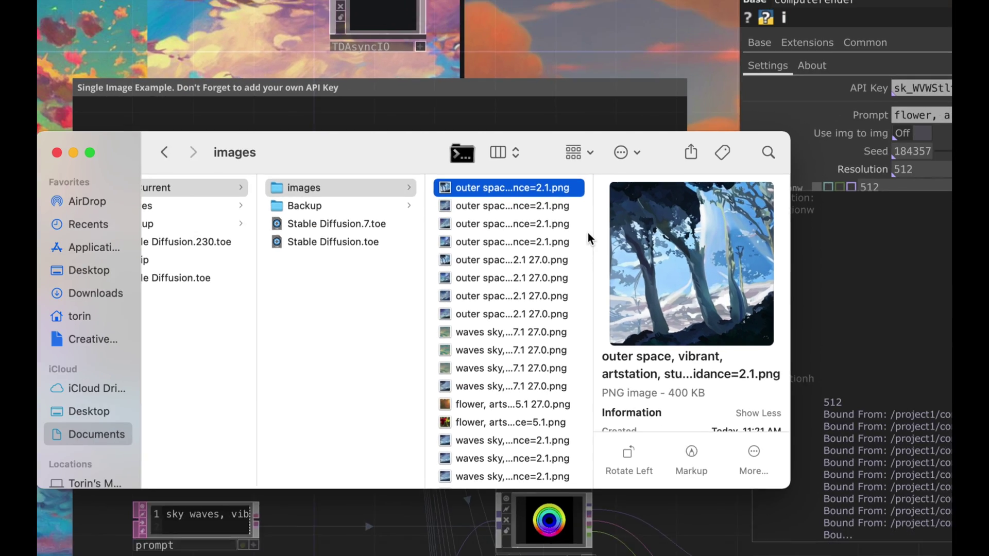
{"action": "scroll", "coordinate": [588, 234], "scroll_direction": "down", "scroll_amount": 10}
{"action": "scroll", "coordinate": [558, 271], "scroll_direction": "up", "scroll_amount": 4}
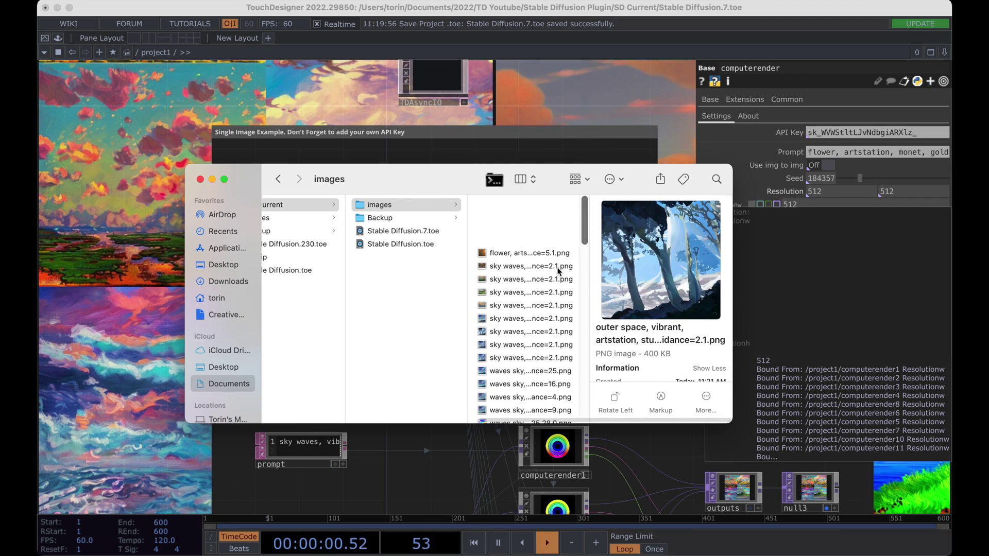
Preview the saved flower, artstation image with guidance 5.1 and widen the Finder window to view its file name
{"action": "left_click", "coordinate": [541, 207]}
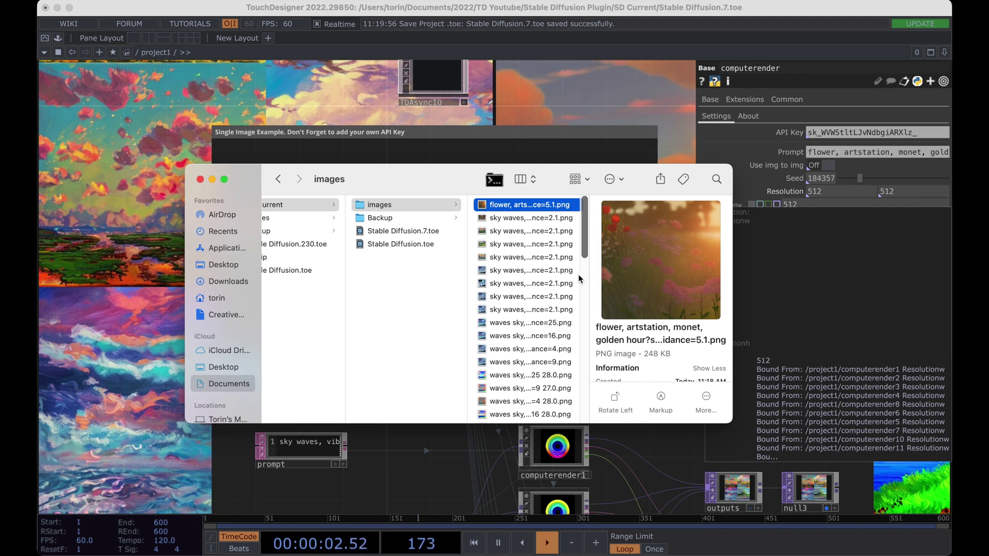
{"action": "key", "text": "space"}
{"action": "key", "text": "space"}
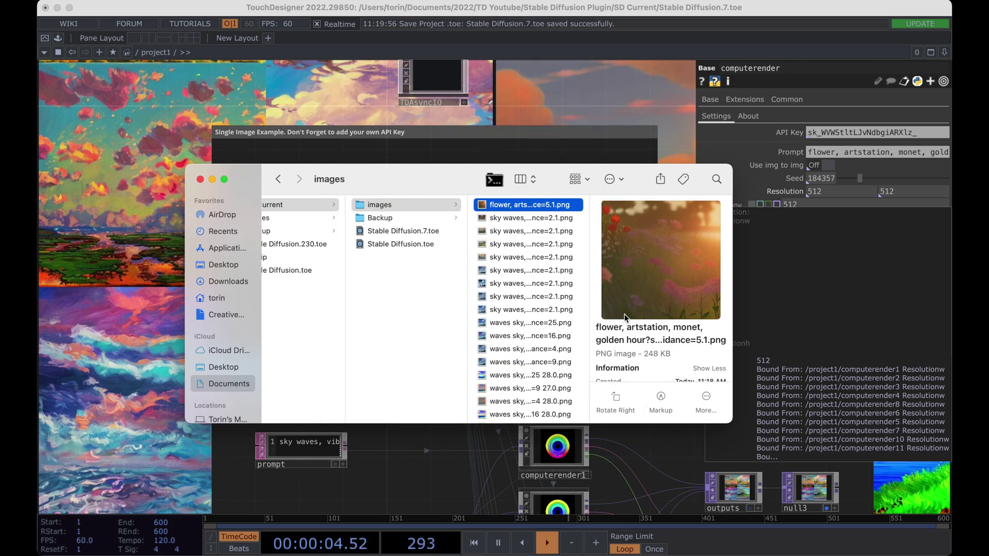
{"action": "key", "text": "space"}
{"action": "key", "text": "space"}
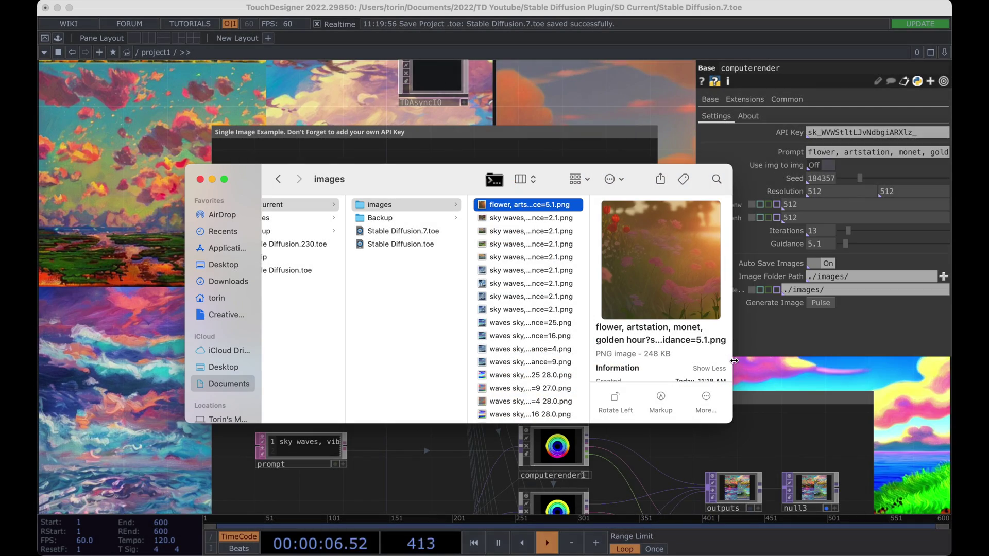
{"action": "left_click_drag", "start_coordinate": [734, 361], "coordinate": [871, 361]}
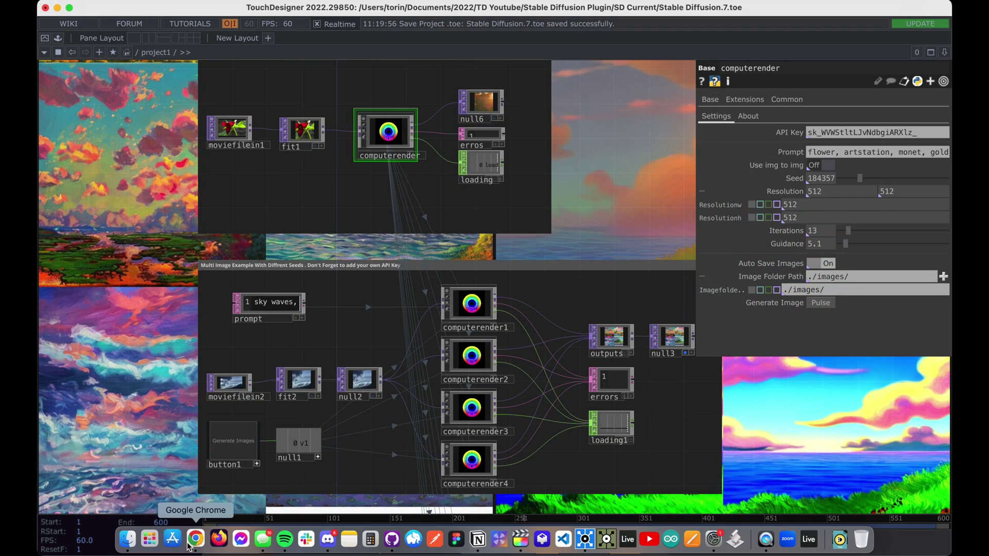
Switch to Chrome, look over the Lexica home page and search it for "illustration"
{"action": "left_click", "coordinate": [196, 545]}
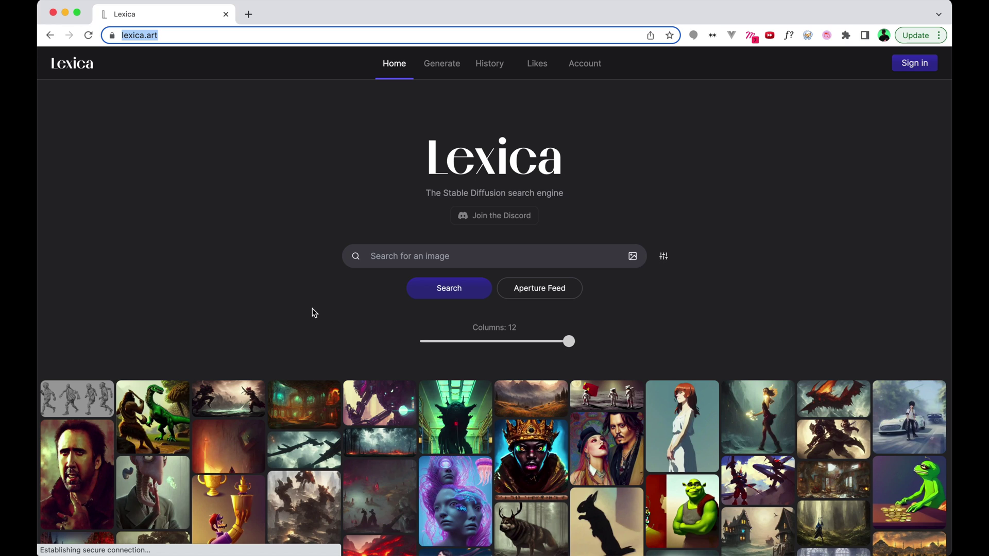
{"action": "left_click", "coordinate": [406, 252]}
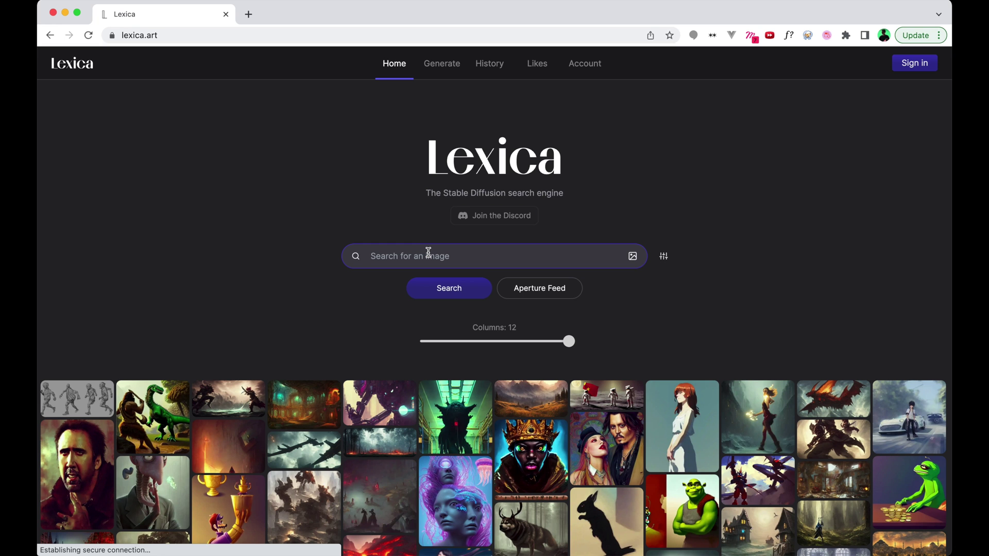
{"action": "scroll", "coordinate": [304, 340], "scroll_direction": "down", "scroll_amount": 4}
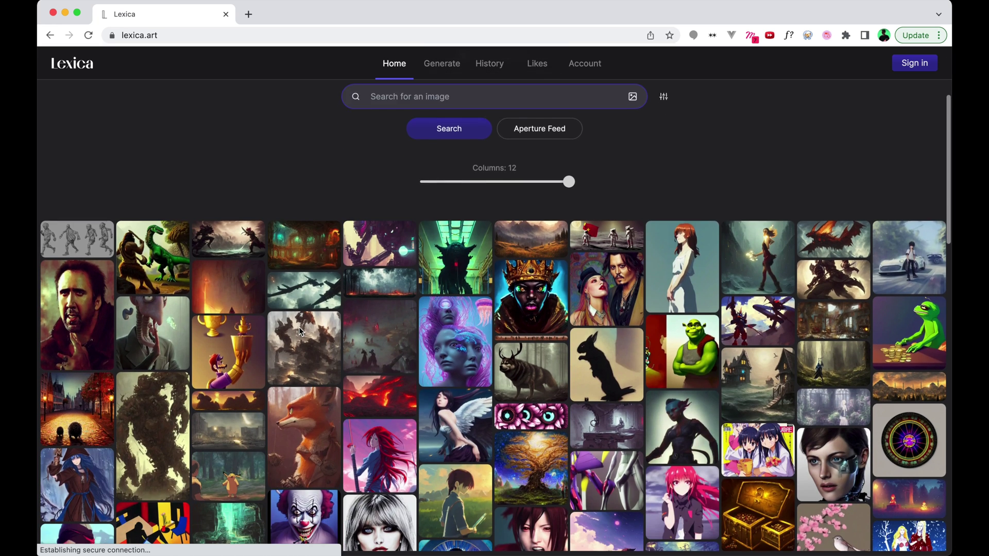
{"action": "scroll", "coordinate": [634, 274], "scroll_direction": "up", "scroll_amount": 5}
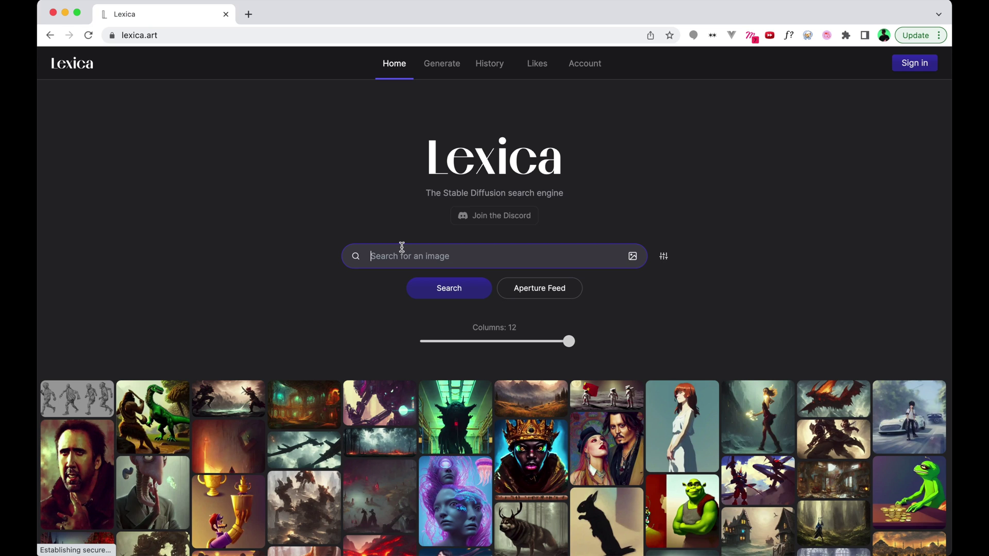
{"action": "type", "text": "illustration"}
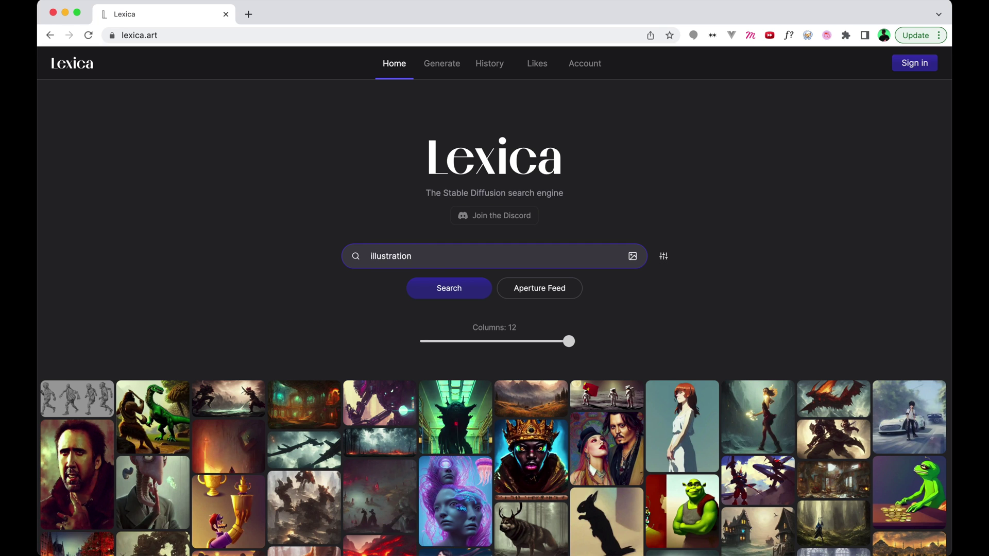
{"action": "left_click", "coordinate": [456, 288]}
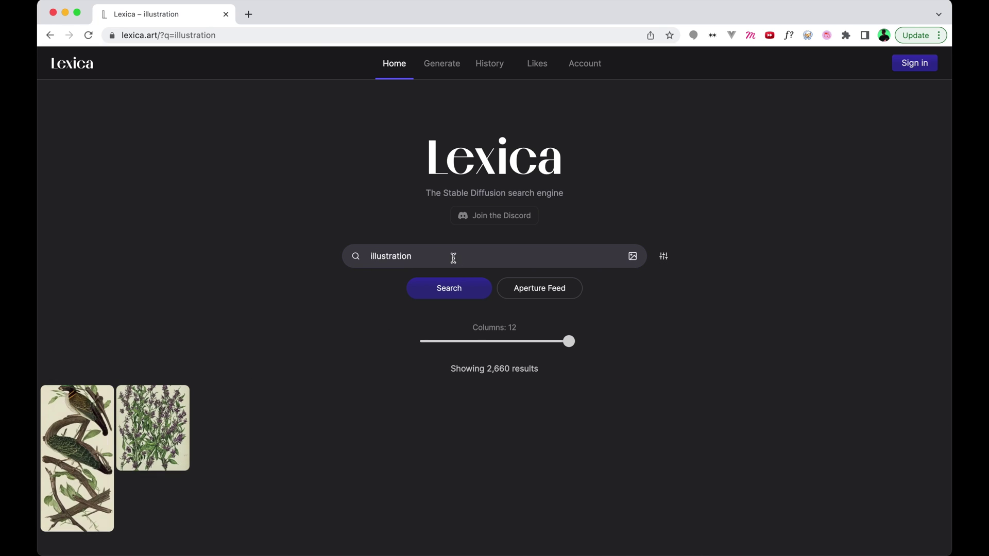
Browse the illustration results and open the black-and-white pencil drawing of a round, striped fruit
{"action": "scroll", "coordinate": [371, 277], "scroll_direction": "down", "scroll_amount": 10}
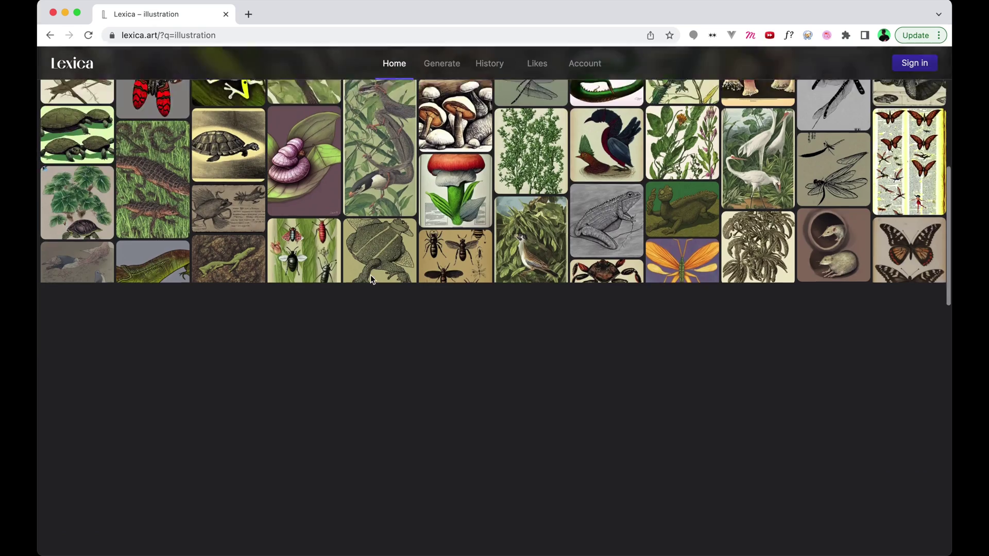
{"action": "scroll", "coordinate": [370, 274], "scroll_direction": "down", "scroll_amount": 15}
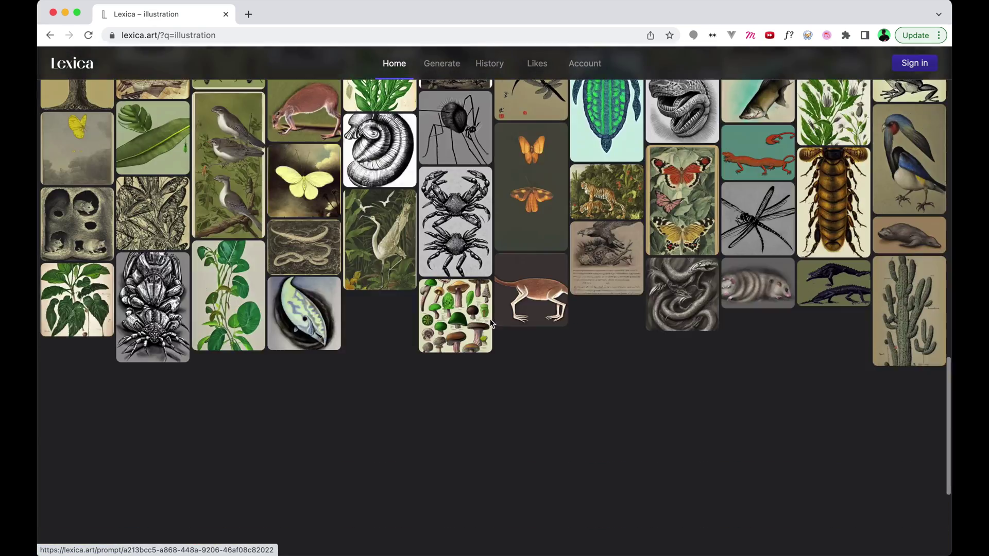
{"action": "scroll", "coordinate": [489, 324], "scroll_direction": "down", "scroll_amount": 5}
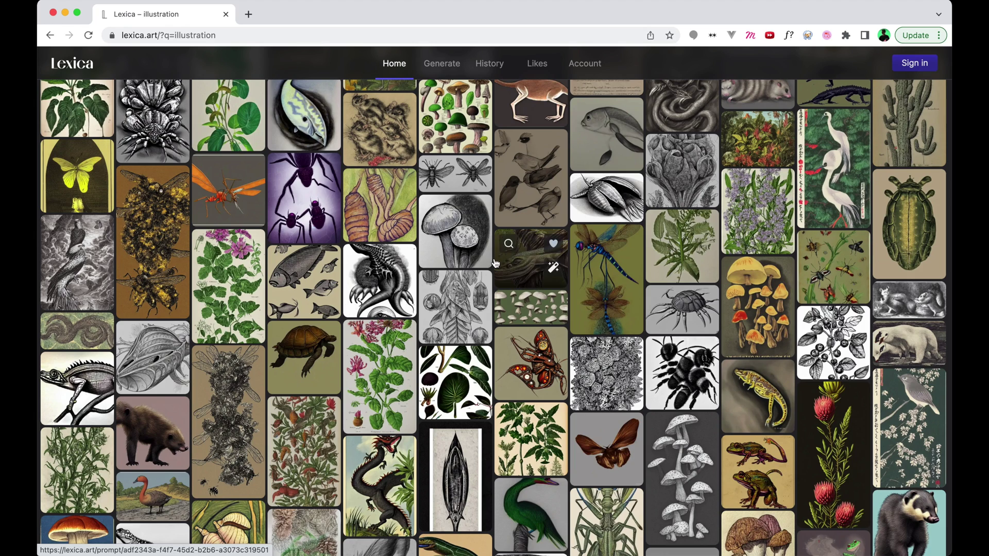
{"action": "scroll", "coordinate": [196, 374], "scroll_direction": "down", "scroll_amount": 5}
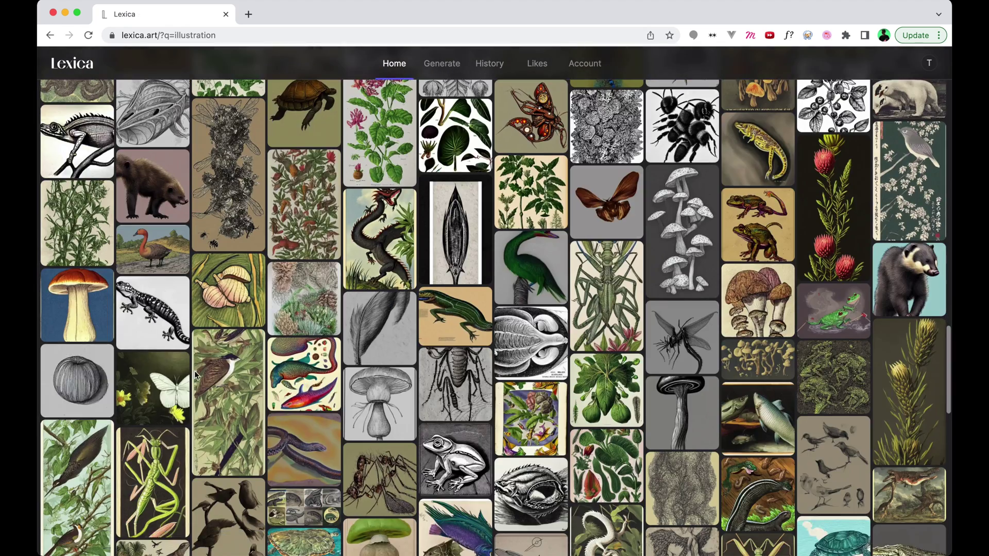
{"action": "left_click", "coordinate": [80, 371]}
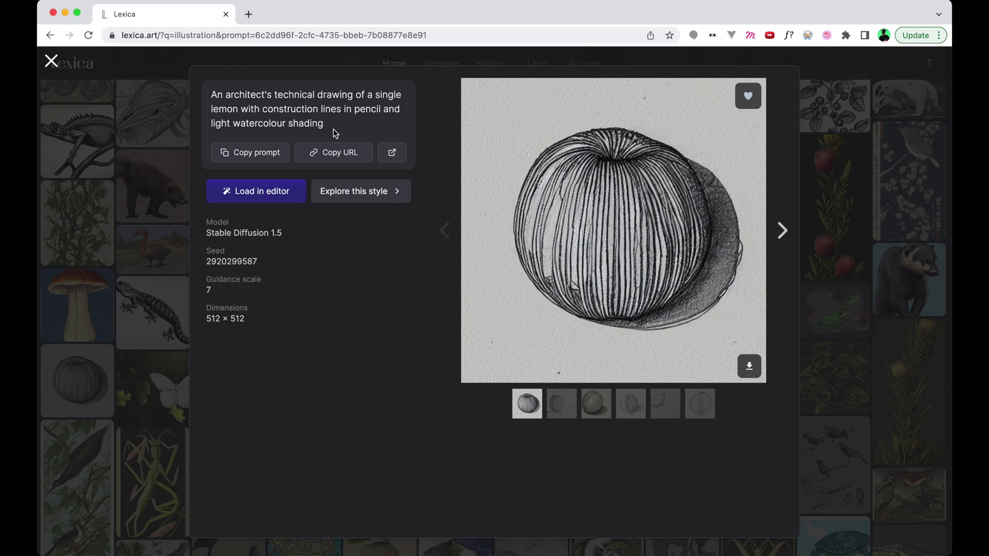
Examine the opened drawing's prompt, seed and Stable Diffusion model version
{"action": "mouse_move", "coordinate": [329, 127]}
{"action": "left_mouse_down"}
{"action": "mouse_move", "coordinate": [211, 95]}
{"action": "mouse_move", "coordinate": [233, 94]}
{"action": "left_mouse_up"}
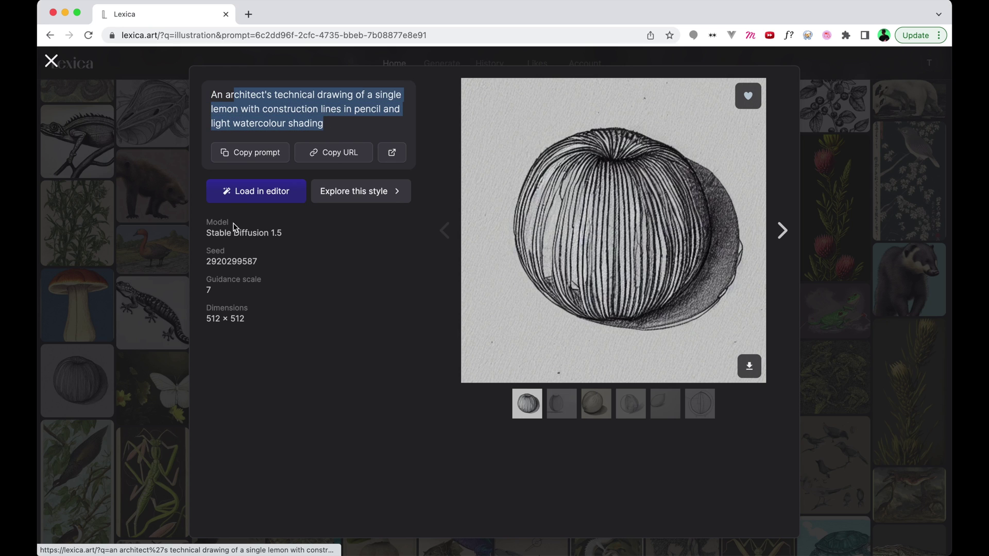
{"action": "double_click", "coordinate": [232, 261]}
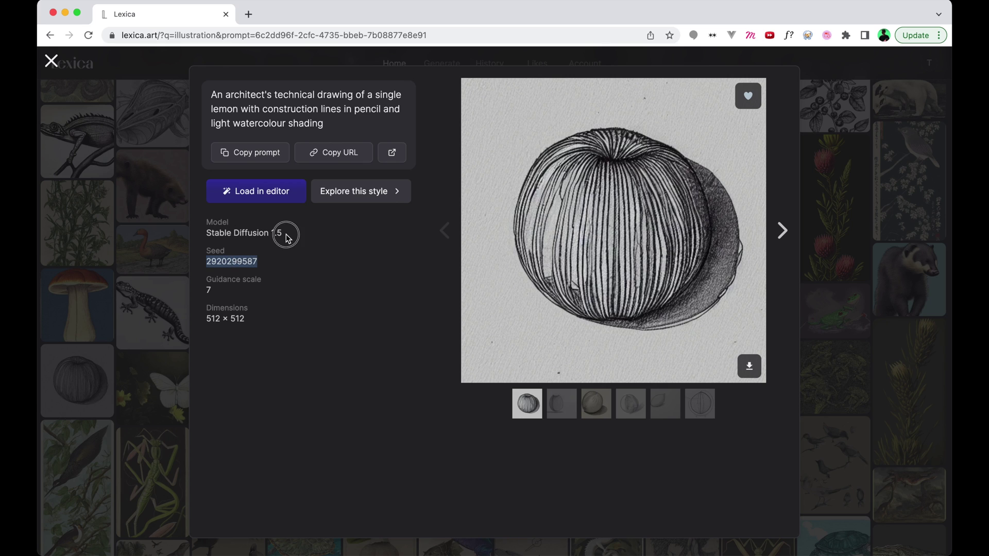
{"action": "left_click_drag", "start_coordinate": [283, 233], "coordinate": [209, 233]}
{"action": "triple_click", "coordinate": [264, 234]}
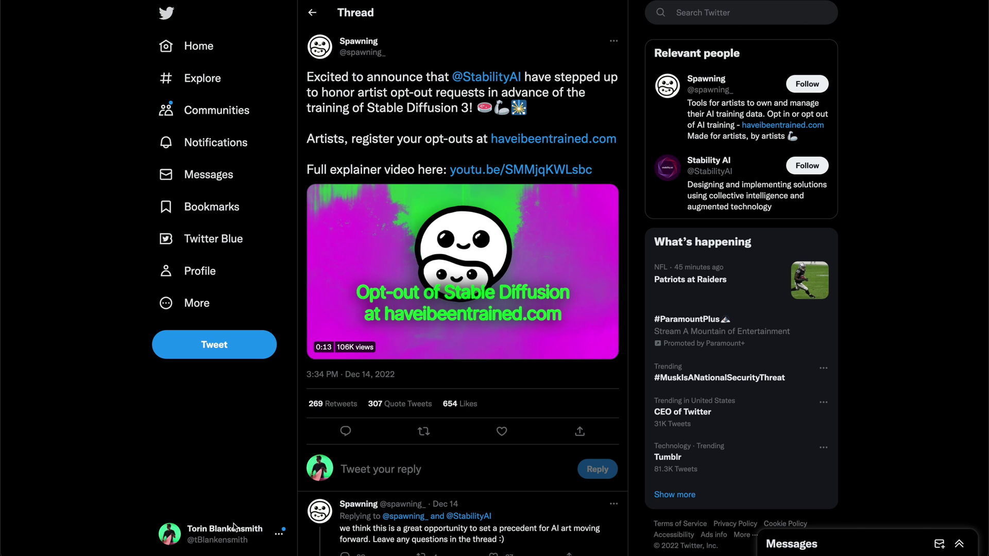
Open haveibeentrained.com from the Spawning tweet and activate its training image search
{"action": "left_click", "coordinate": [539, 142]}
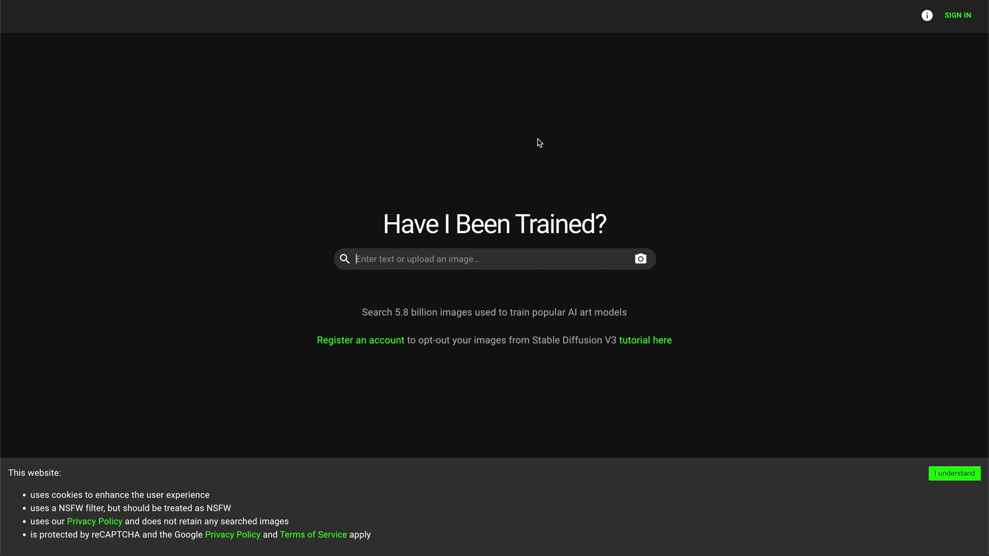
{"action": "left_click", "coordinate": [417, 263]}
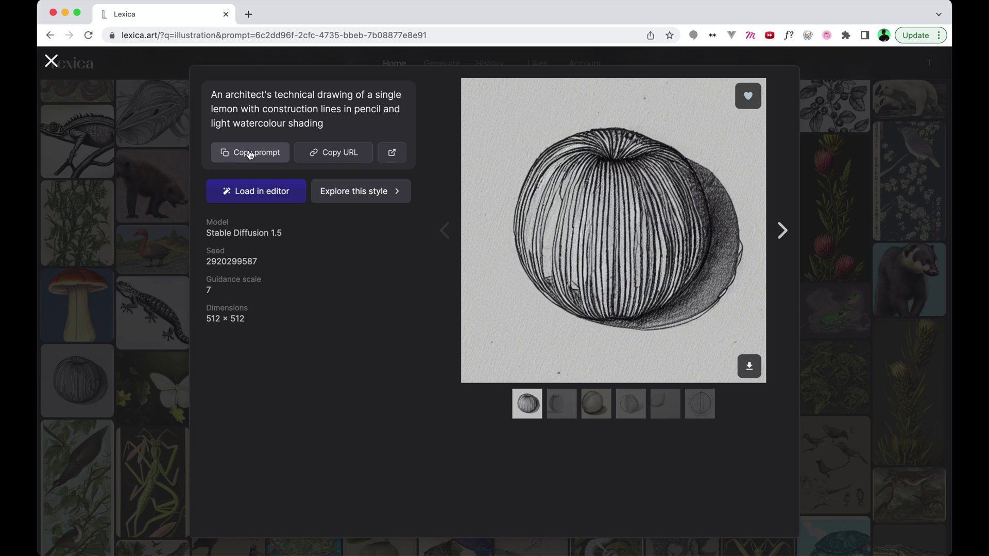
Copy the prompt of the architect's lemon drawing on Lexica and view the second and third image variations
{"action": "left_click", "coordinate": [250, 153]}
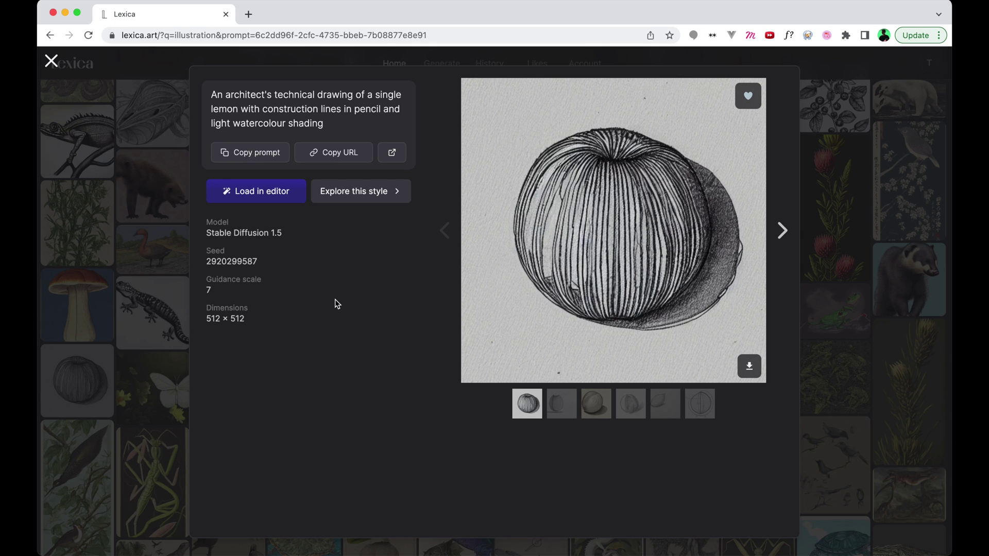
{"action": "left_click", "coordinate": [562, 402]}
{"action": "left_click", "coordinate": [598, 404]}
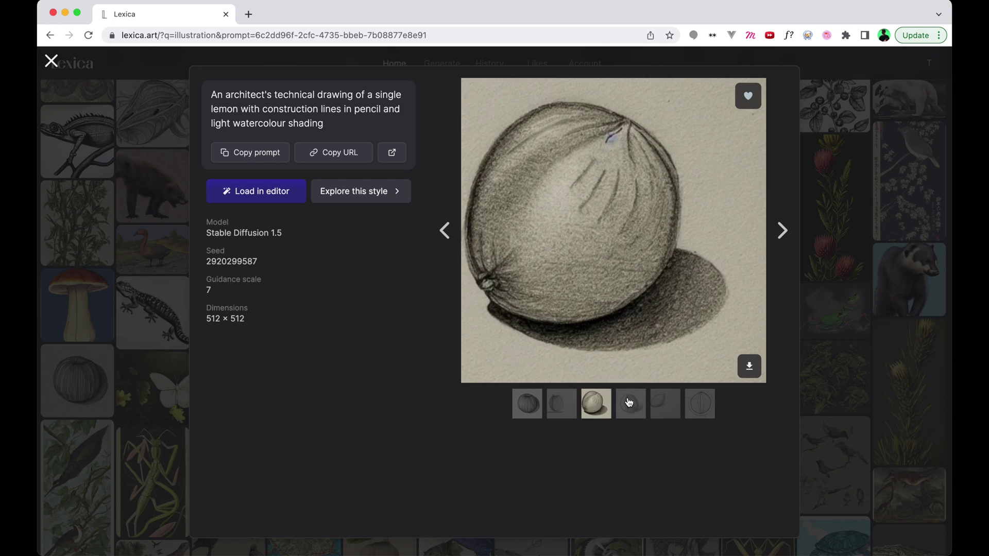
View the fourth and fifth image variations of the architect's lemon drawing
{"action": "left_click", "coordinate": [629, 402]}
{"action": "left_click", "coordinate": [664, 403]}
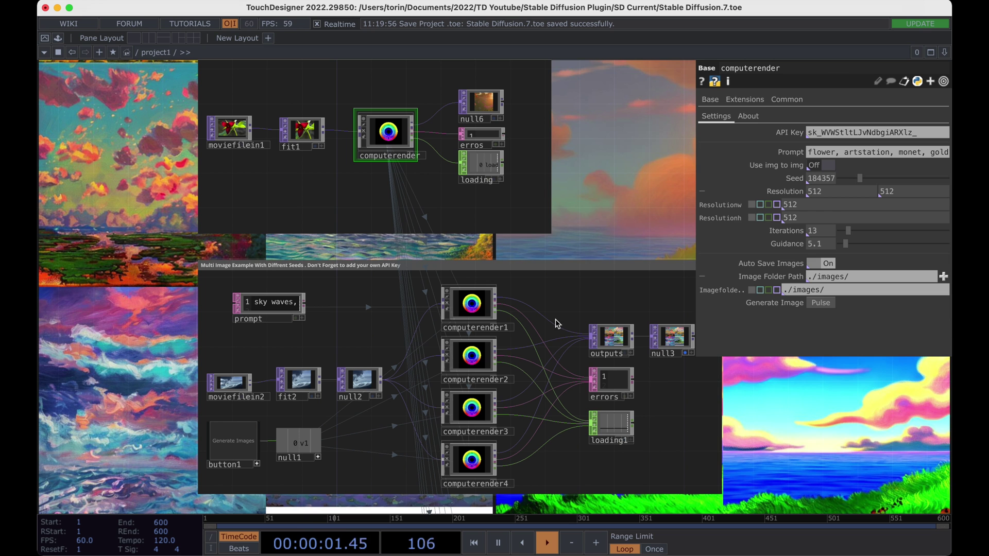
Switch to TouchDesigner and replace the multi-image example's prompt text with the copied architect's lemon drawing prompt
{"action": "scroll", "coordinate": [629, 172], "scroll_direction": "up", "scroll_amount": 2}
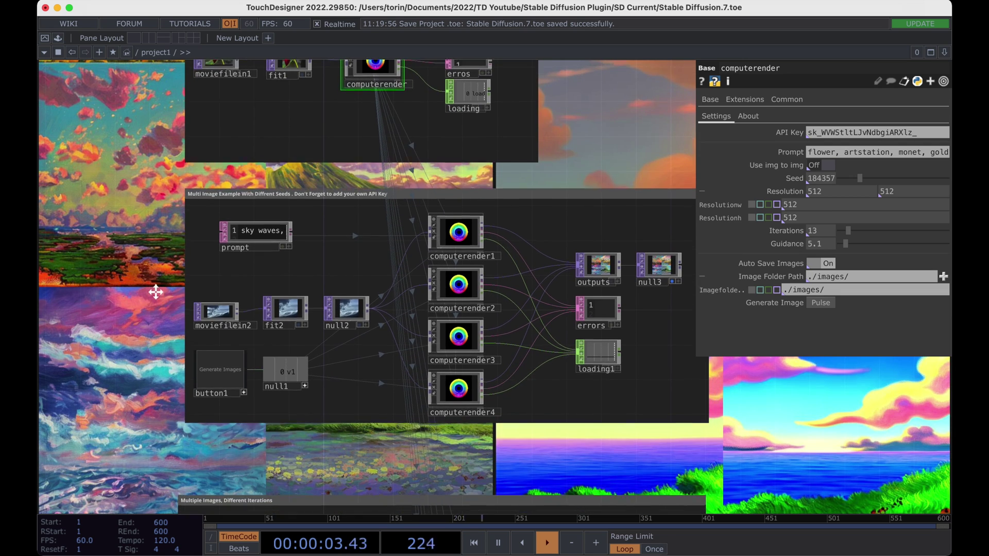
{"action": "scroll", "coordinate": [249, 246], "scroll_direction": "up", "scroll_amount": 3}
{"action": "left_click", "coordinate": [249, 242]}
{"action": "left_click", "coordinate": [271, 223]}
{"action": "key", "text": "super+a"}
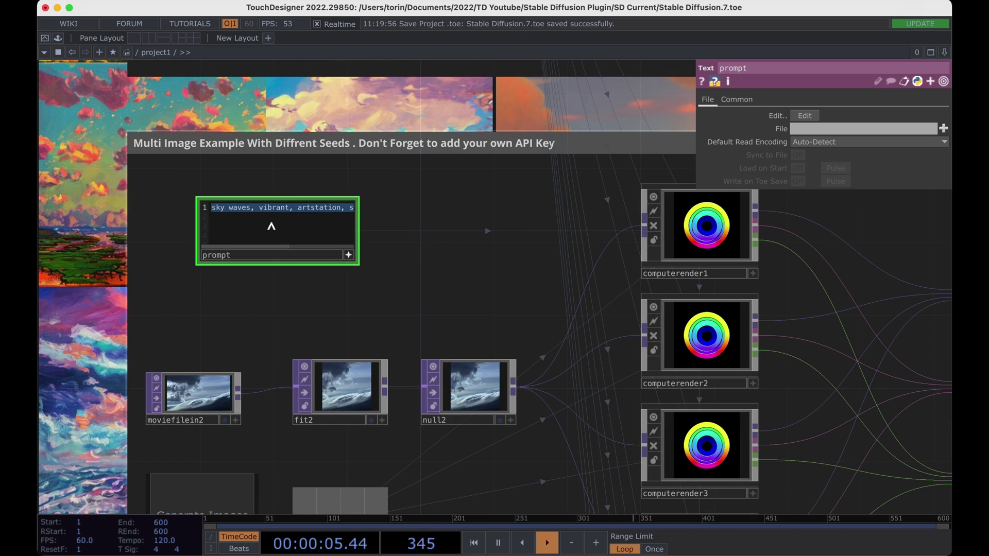
{"action": "key", "text": "super+v"}
{"action": "left_click", "coordinate": [348, 254]}
{"action": "scroll", "coordinate": [41, 330], "scroll_direction": "down", "scroll_amount": 3}
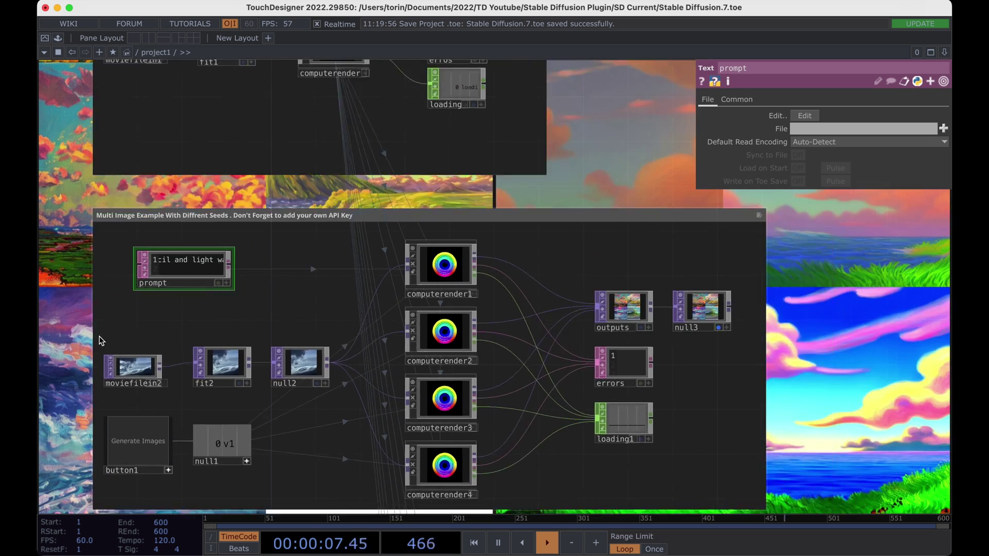
Check that computerender1 uses the lemon prompt, then generate the four images and view them
{"action": "left_click", "coordinate": [440, 265]}
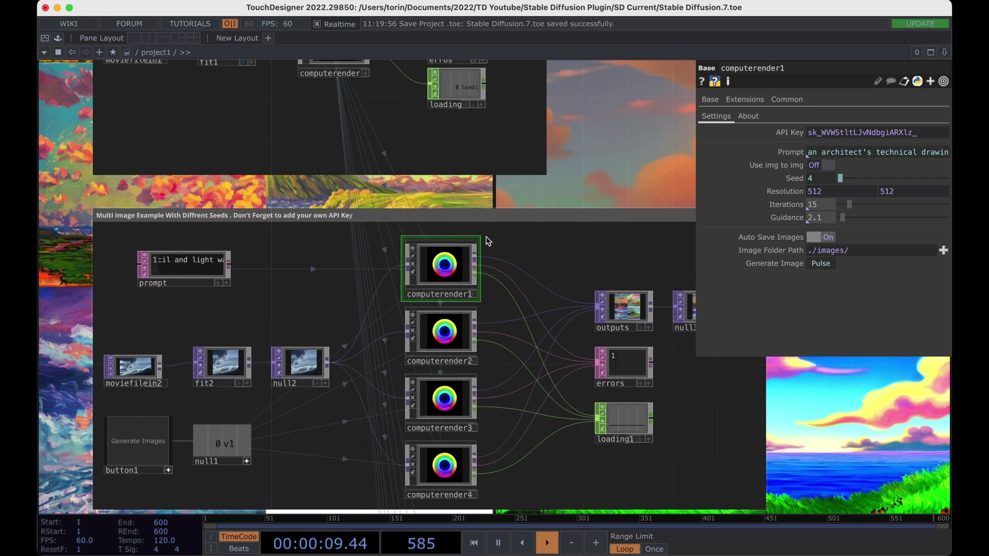
{"action": "left_click_drag", "start_coordinate": [584, 181], "coordinate": [587, 147]}
{"action": "left_click", "coordinate": [140, 407]}
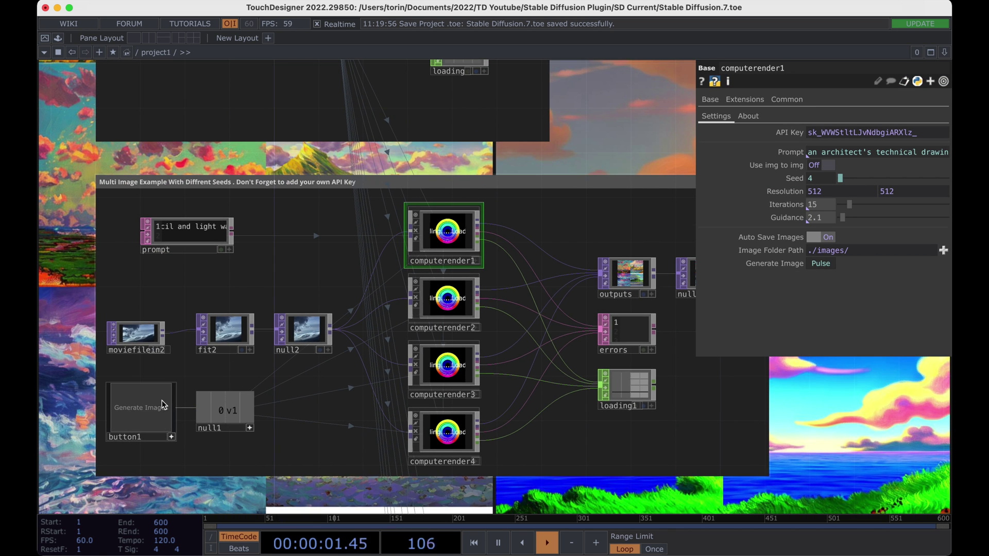
{"action": "scroll", "coordinate": [610, 172], "scroll_direction": "right", "scroll_amount": 5}
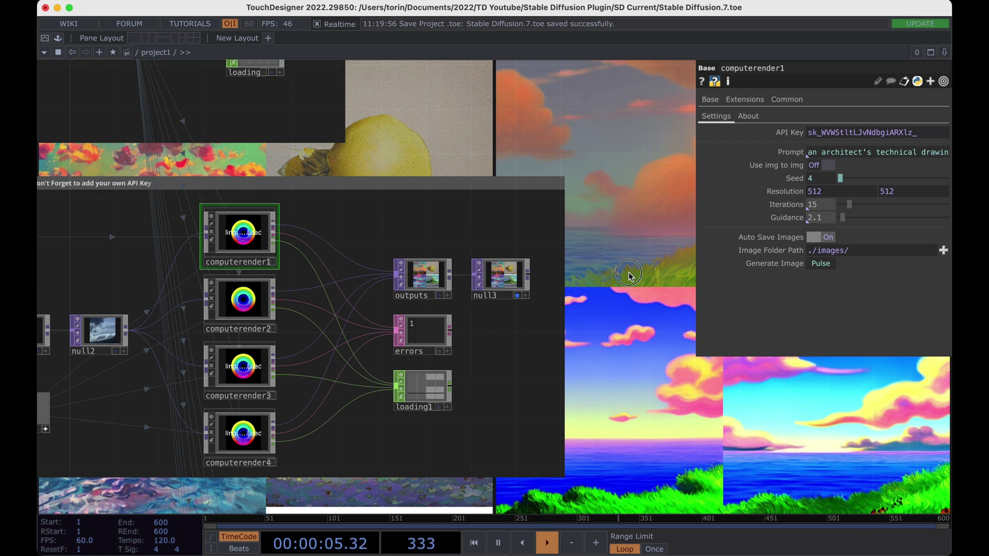
{"action": "scroll", "coordinate": [570, 276], "scroll_direction": "left", "scroll_amount": 5}
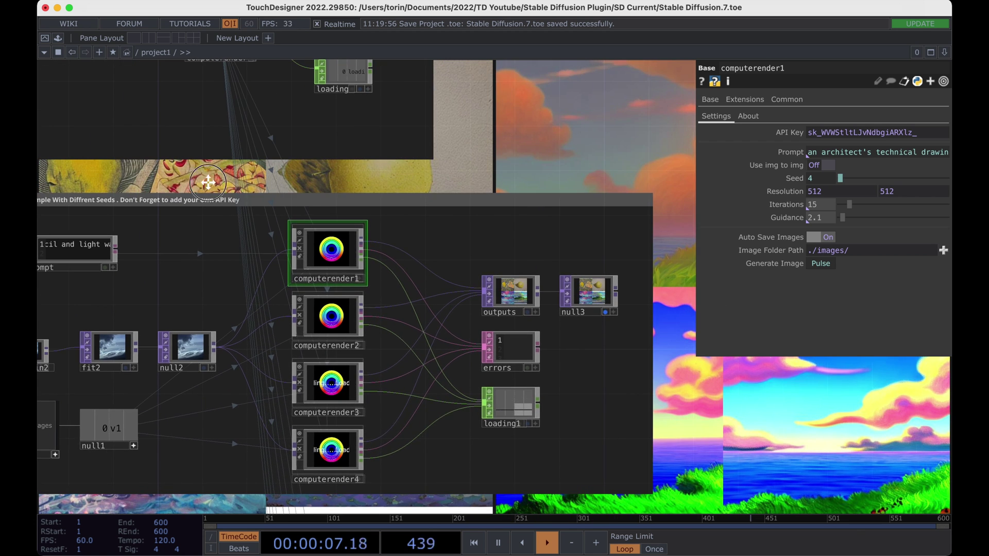
{"action": "scroll", "coordinate": [297, 221], "scroll_direction": "left", "scroll_amount": 10}
{"action": "scroll", "coordinate": [428, 231], "scroll_direction": "left", "scroll_amount": 2}
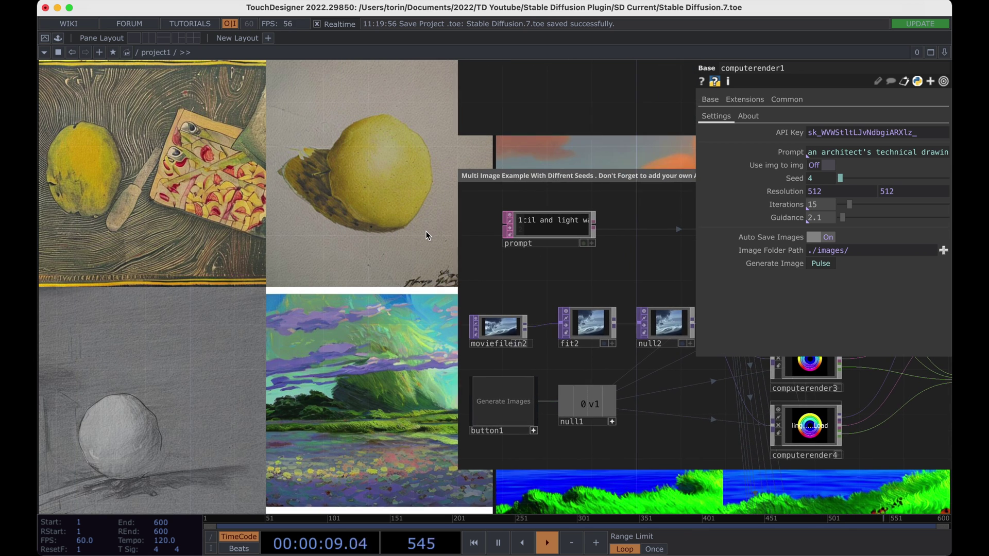
{"action": "scroll", "coordinate": [386, 282], "scroll_direction": "right", "scroll_amount": 2}
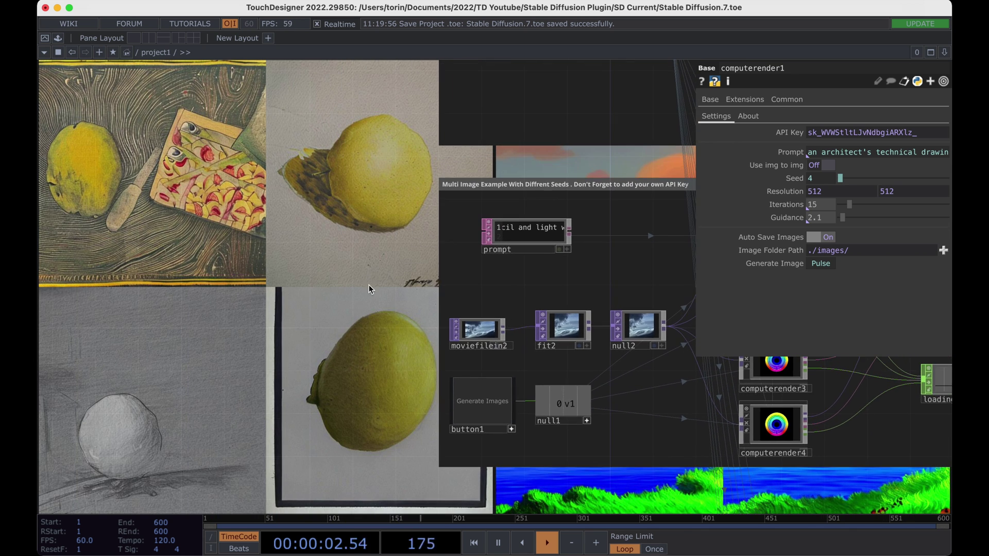
Turn on Use img to img for computerender1, then generate the four images again and view them
{"action": "left_click_drag", "start_coordinate": [367, 282], "coordinate": [161, 306]}
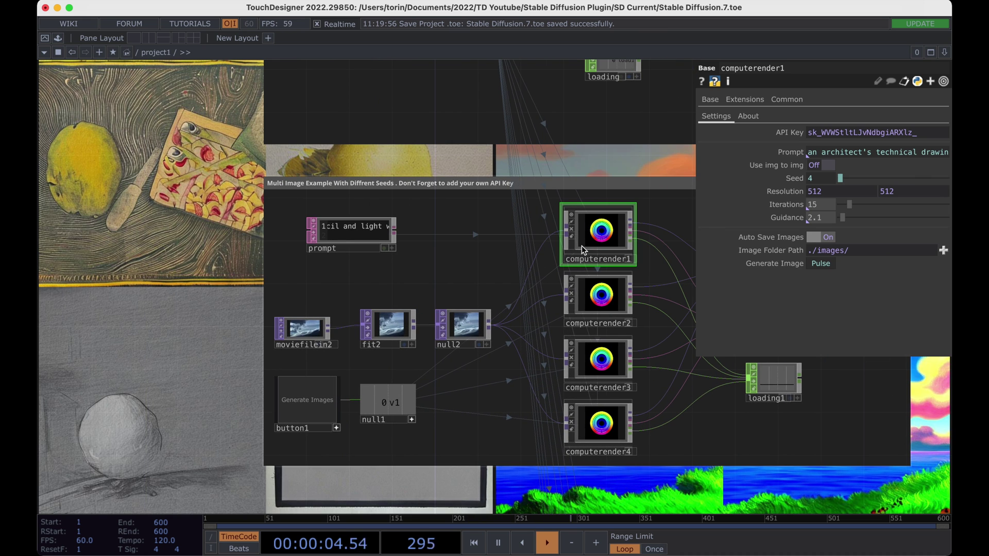
{"action": "left_click", "coordinate": [594, 242]}
{"action": "left_click", "coordinate": [830, 166]}
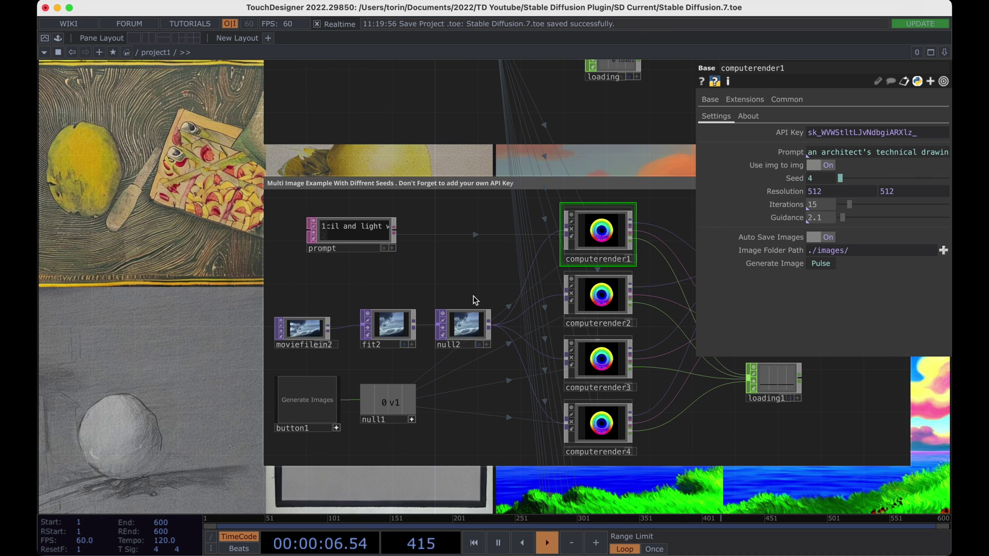
{"action": "left_click", "coordinate": [320, 397]}
{"action": "left_click_drag", "start_coordinate": [199, 360], "coordinate": [436, 357]}
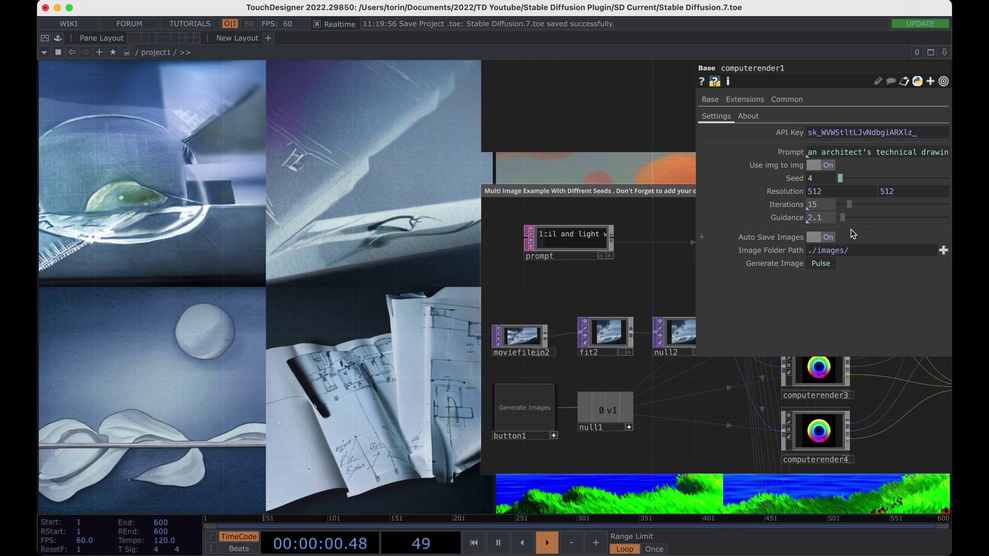
Generate the images with computerender1 at 8 iterations and guidance 4.3, and again with guidance 12.2
{"action": "left_click_drag", "start_coordinate": [851, 208], "coordinate": [847, 219]}
{"action": "left_click", "coordinate": [524, 408]}
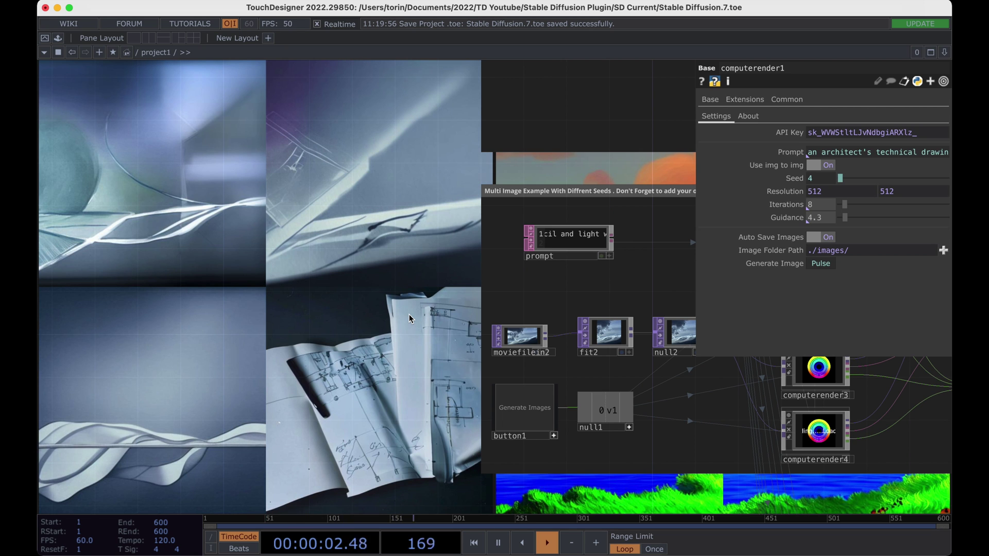
{"action": "left_click_drag", "start_coordinate": [844, 217], "coordinate": [853, 218]}
{"action": "left_click", "coordinate": [809, 264]}
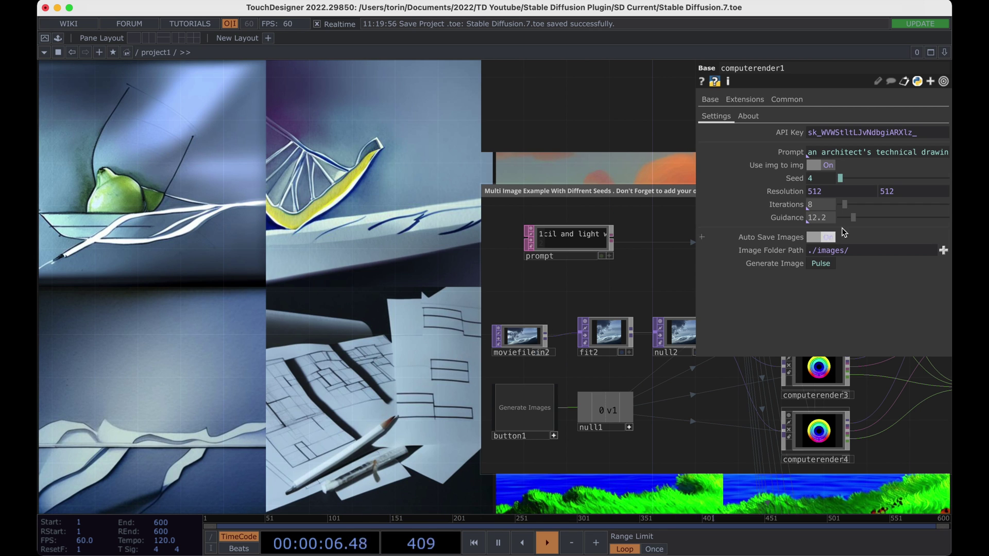
Set computerender1's iterations to 21 and guidance to 2.5, then generate the images again
{"action": "mouse_move", "coordinate": [854, 223]}
{"action": "left_mouse_down"}
{"action": "mouse_move", "coordinate": [844, 223]}
{"action": "mouse_move", "coordinate": [856, 206]}
{"action": "left_mouse_up"}
{"action": "type", "text": "2.5"}
{"action": "key", "text": "Tab"}
{"action": "left_click", "coordinate": [528, 420]}
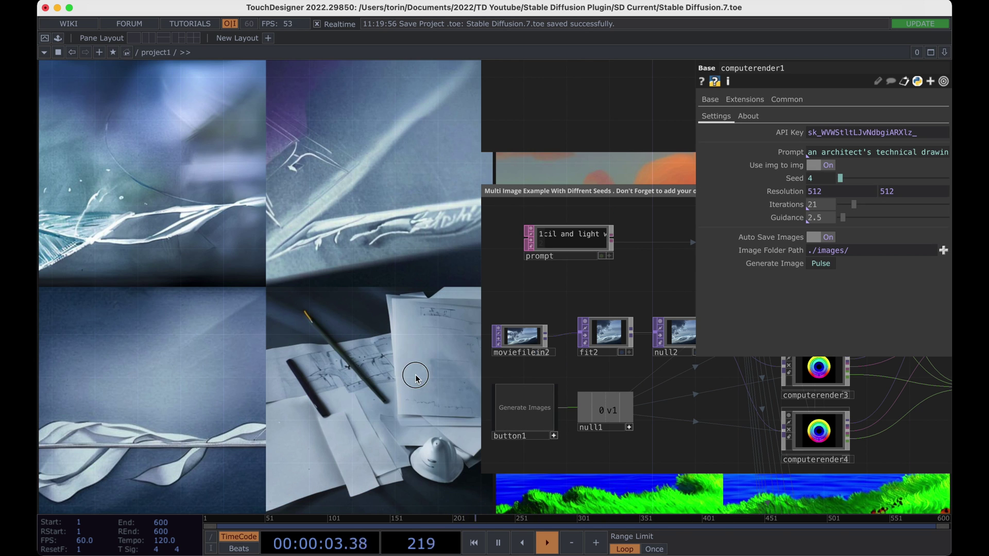
Add a Noise TOP beside the movie file input of the multi-image example
{"action": "left_click_drag", "start_coordinate": [410, 375], "coordinate": [250, 376]}
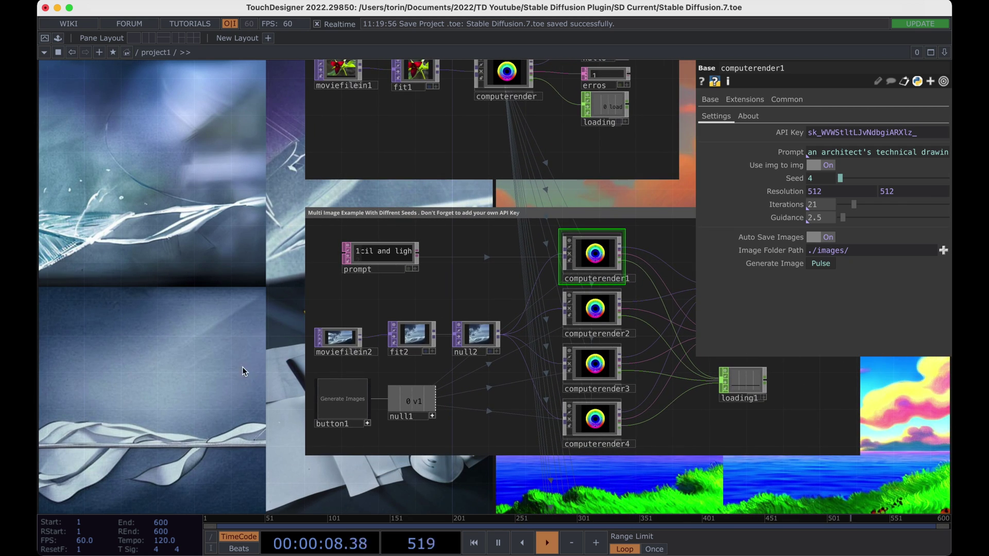
{"action": "scroll", "coordinate": [253, 355], "scroll_direction": "up", "scroll_amount": 3}
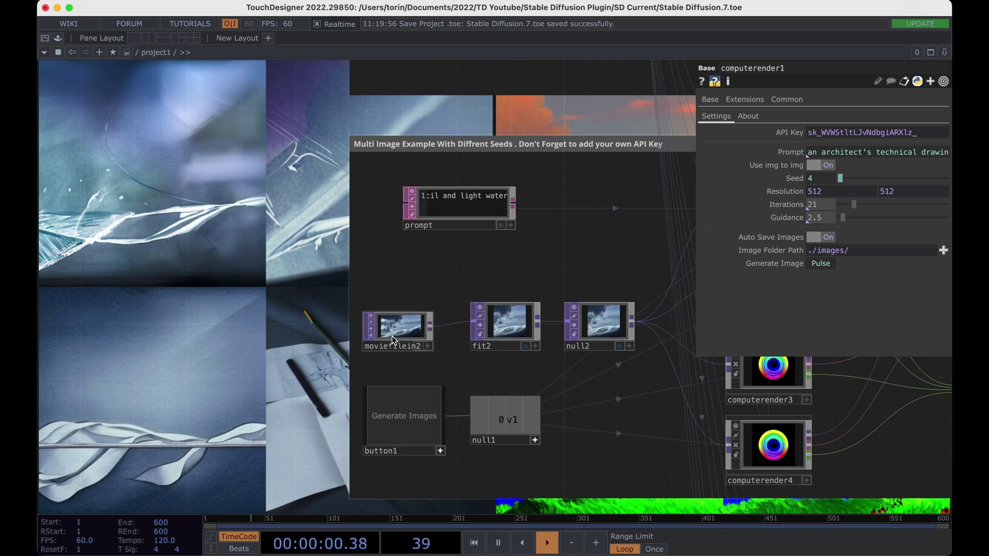
{"action": "left_click", "coordinate": [393, 340]}
{"action": "mouse_move", "coordinate": [394, 340]}
{"action": "left_mouse_down"}
{"action": "mouse_move", "coordinate": [391, 307]}
{"action": "mouse_move", "coordinate": [391, 320]}
{"action": "left_mouse_up"}
{"action": "left_click_drag", "start_coordinate": [254, 304], "coordinate": [336, 304]}
{"action": "key", "text": "Tab"}
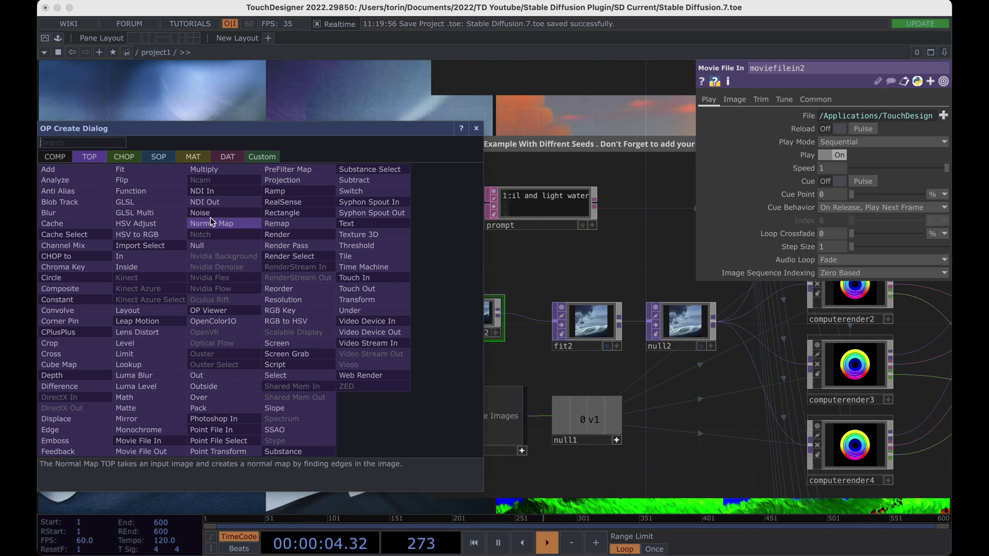
{"action": "left_click", "coordinate": [210, 215]}
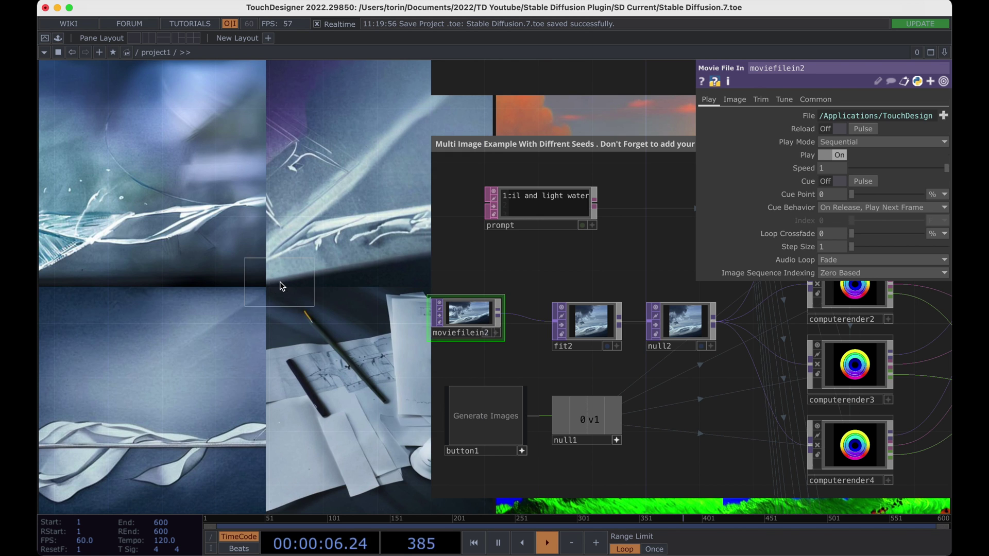
{"action": "left_click", "coordinate": [282, 287]}
{"action": "left_click_drag", "start_coordinate": [281, 286], "coordinate": [343, 327]}
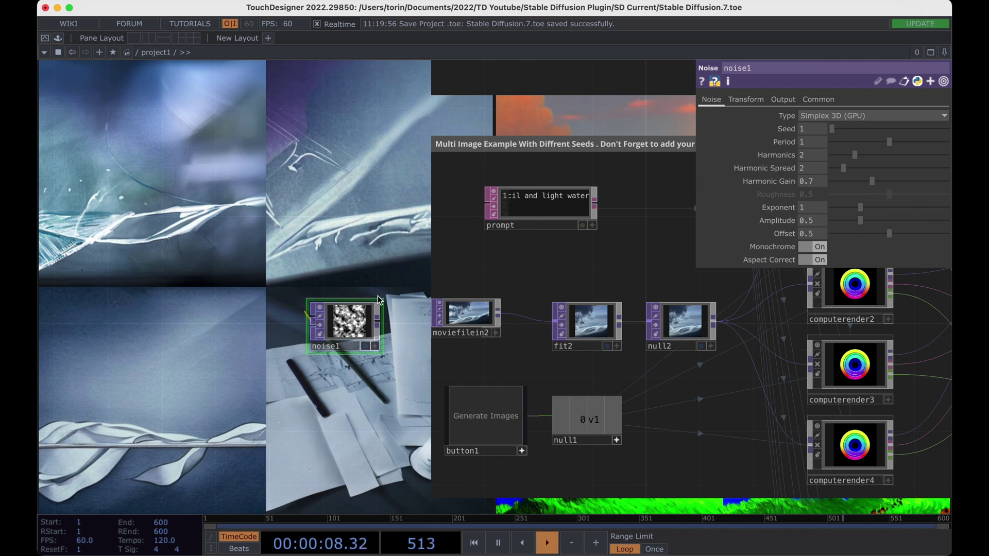
Duplicate the Noise TOP, feed the first noise into the copy and place the two side by side
{"action": "key", "text": "super+c"}
{"action": "key", "text": "super+v"}
{"action": "left_click_drag", "start_coordinate": [344, 392], "coordinate": [384, 391]}
{"action": "left_click_drag", "start_coordinate": [344, 346], "coordinate": [349, 385]}
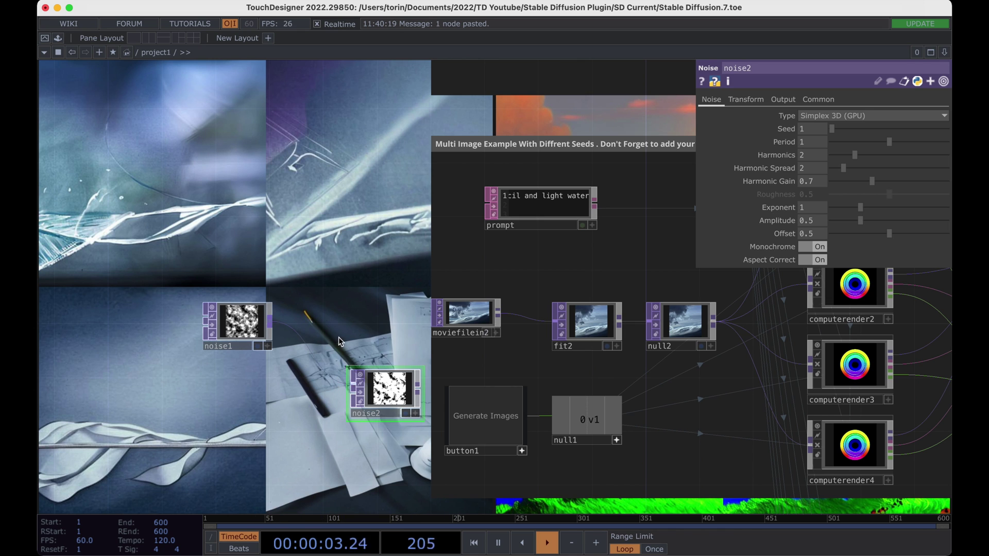
{"action": "left_click_drag", "start_coordinate": [385, 397], "coordinate": [357, 343]}
{"action": "left_click_drag", "start_coordinate": [275, 330], "coordinate": [322, 335]}
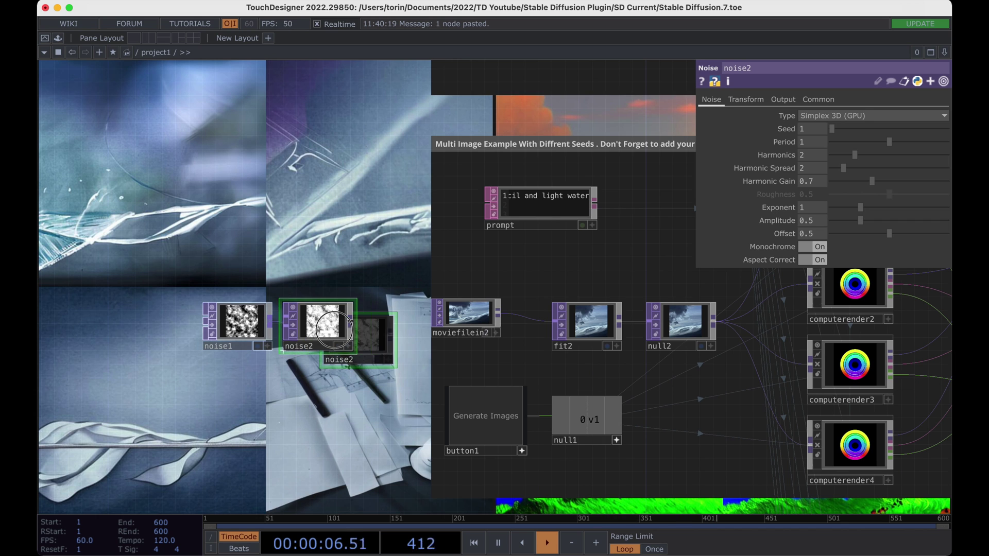
Connect noise2 to fit2 in place of moviefilein2, and rearrange the nodes so both noises line up before fit2
{"action": "left_click", "coordinate": [597, 320]}
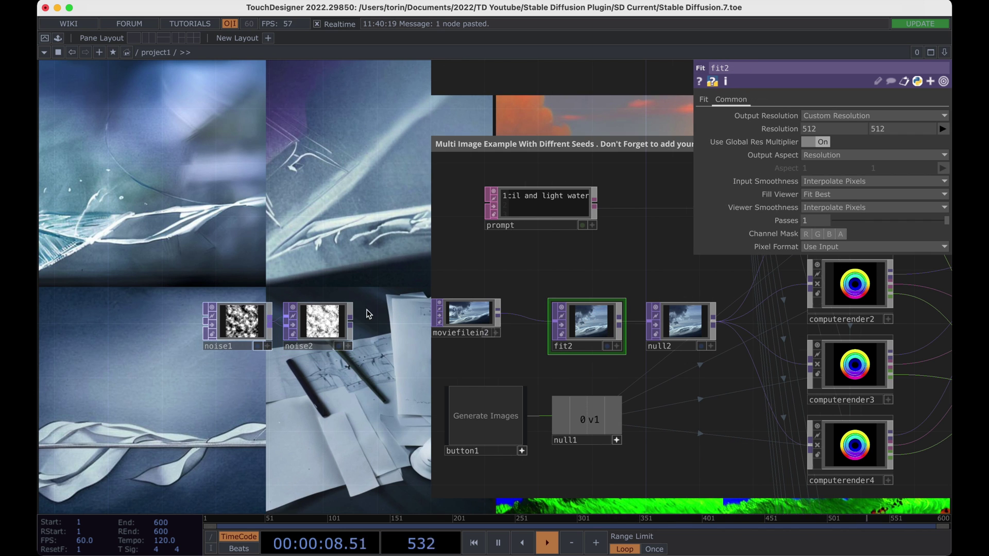
{"action": "left_click_drag", "start_coordinate": [351, 322], "coordinate": [553, 324]}
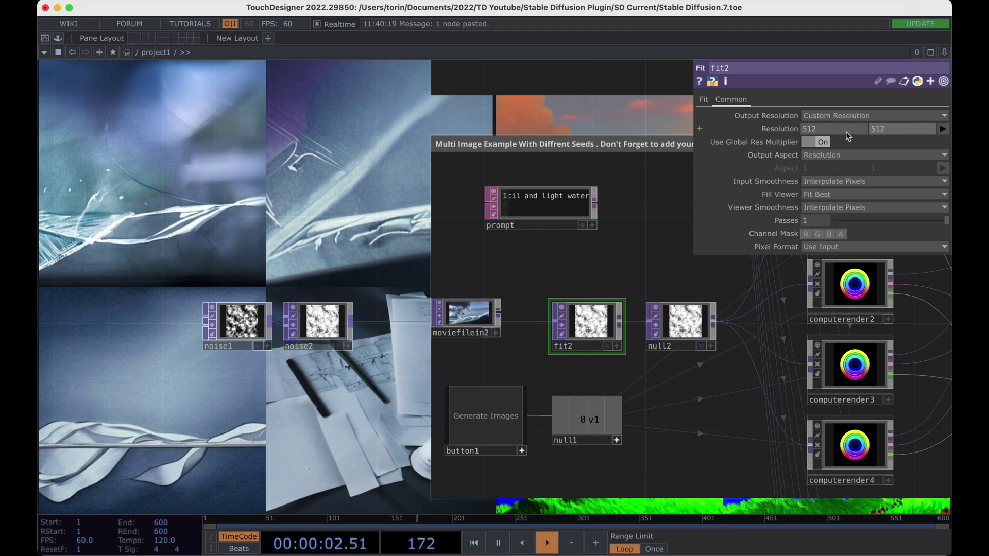
{"action": "left_click_drag", "start_coordinate": [481, 297], "coordinate": [387, 217]}
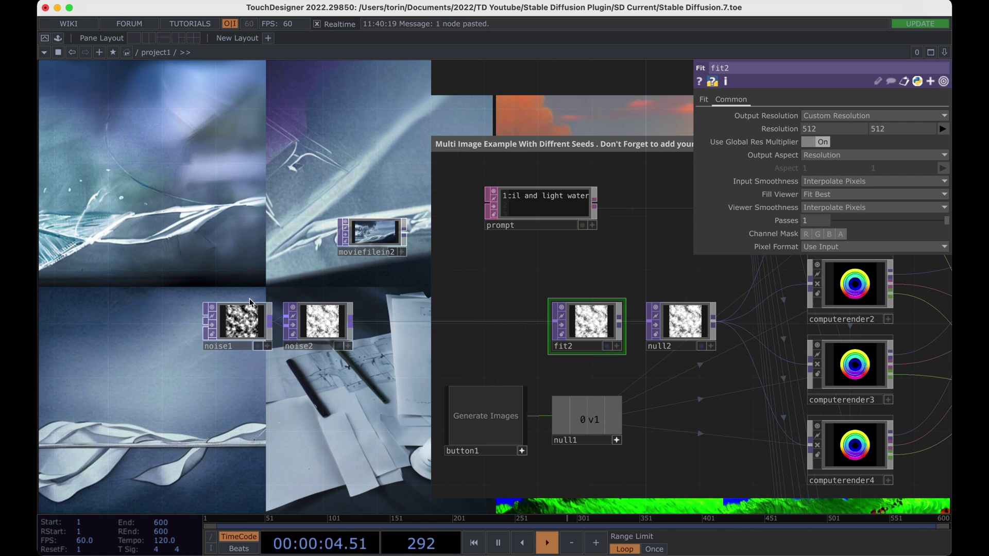
{"action": "left_click", "coordinate": [238, 320]}
{"action": "left_click_drag", "start_coordinate": [309, 320], "coordinate": [497, 322]}
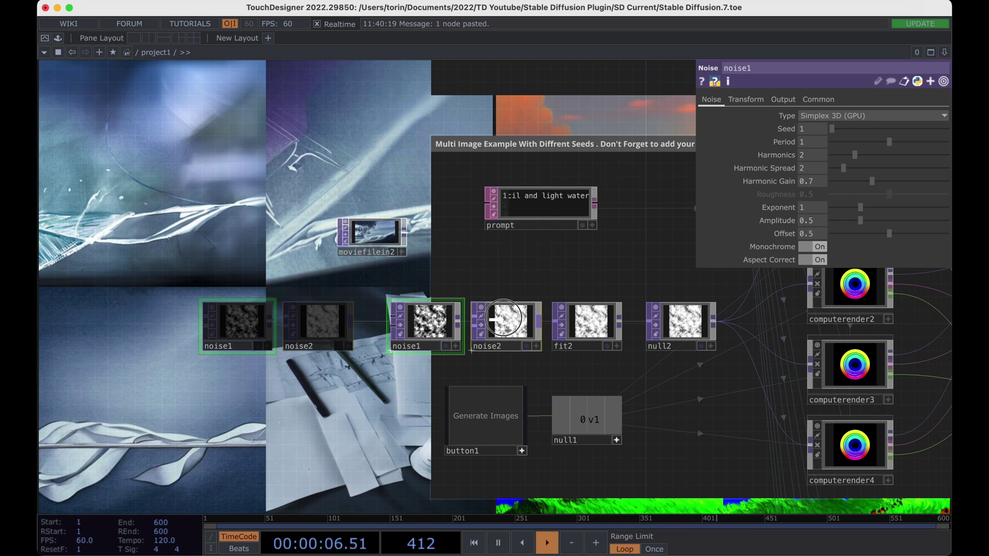
{"action": "left_click_drag", "start_coordinate": [245, 323], "coordinate": [432, 323]}
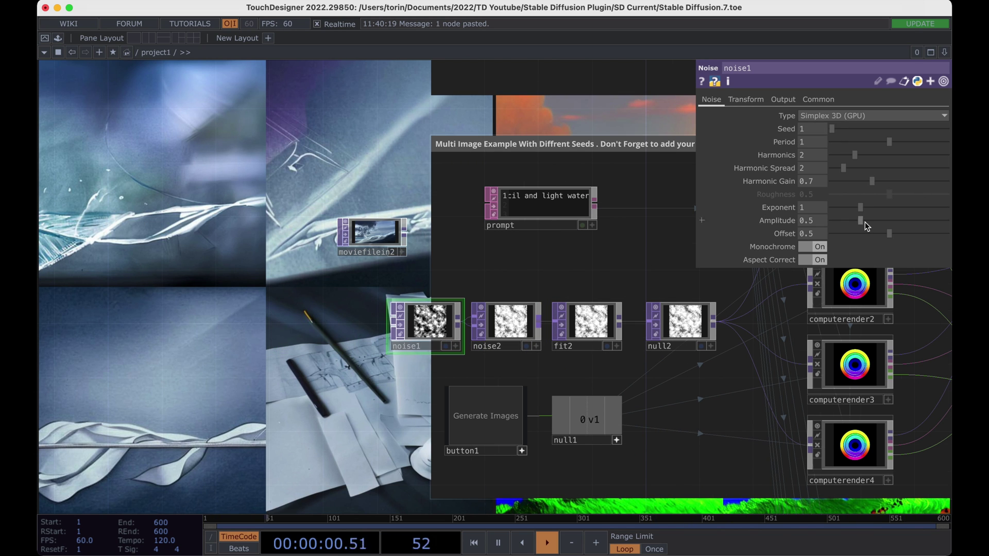
Turn off Monochrome on noise1 and set its Harmonic Gain to 0.34 and Period to 10
{"action": "left_click", "coordinate": [812, 249]}
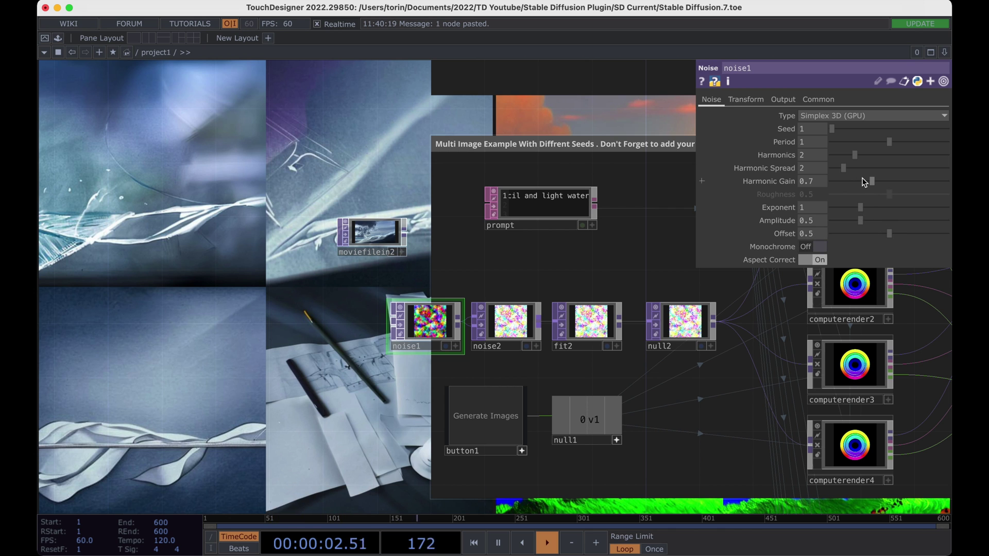
{"action": "mouse_move", "coordinate": [870, 180]}
{"action": "left_mouse_down"}
{"action": "mouse_move", "coordinate": [834, 181]}
{"action": "mouse_move", "coordinate": [850, 182]}
{"action": "left_mouse_up"}
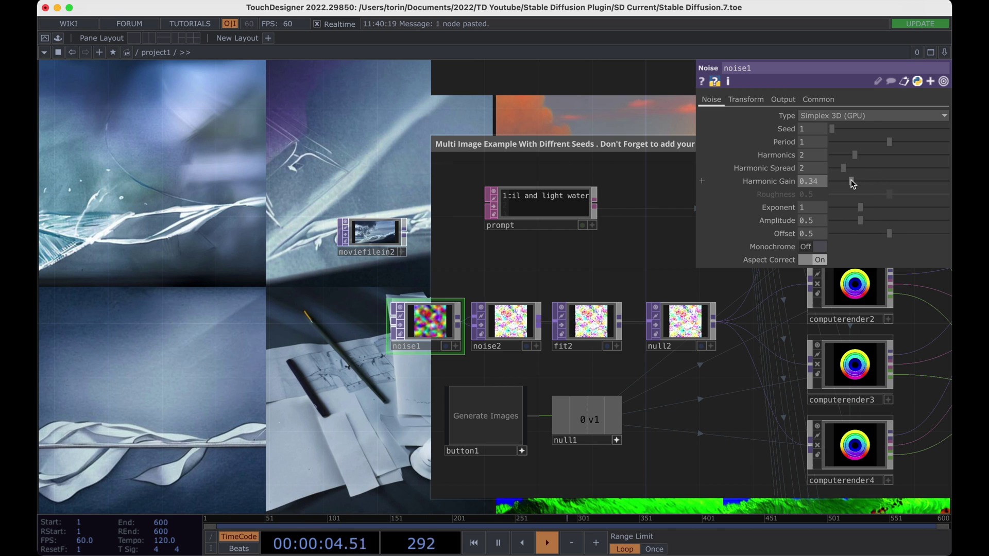
{"action": "left_click_drag", "start_coordinate": [892, 139], "coordinate": [945, 143]}
{"action": "left_click", "coordinate": [819, 141]}
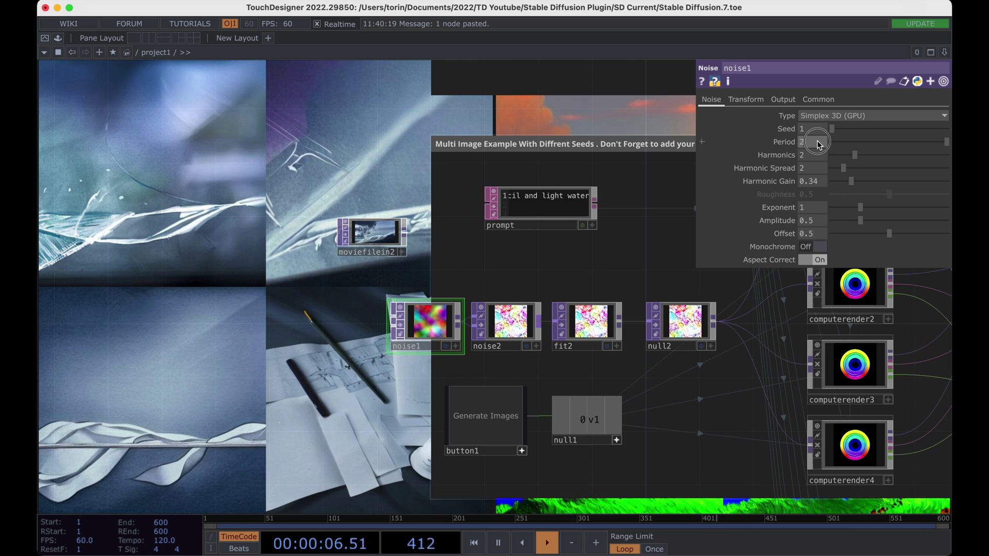
{"action": "type", "text": "10"}
{"action": "key", "text": "Return"}
Set noise2's Offset to 0, Exponent to 1.1 and Amplitude to 0.66
{"action": "scroll", "coordinate": [488, 305], "scroll_direction": "up", "scroll_amount": 5}
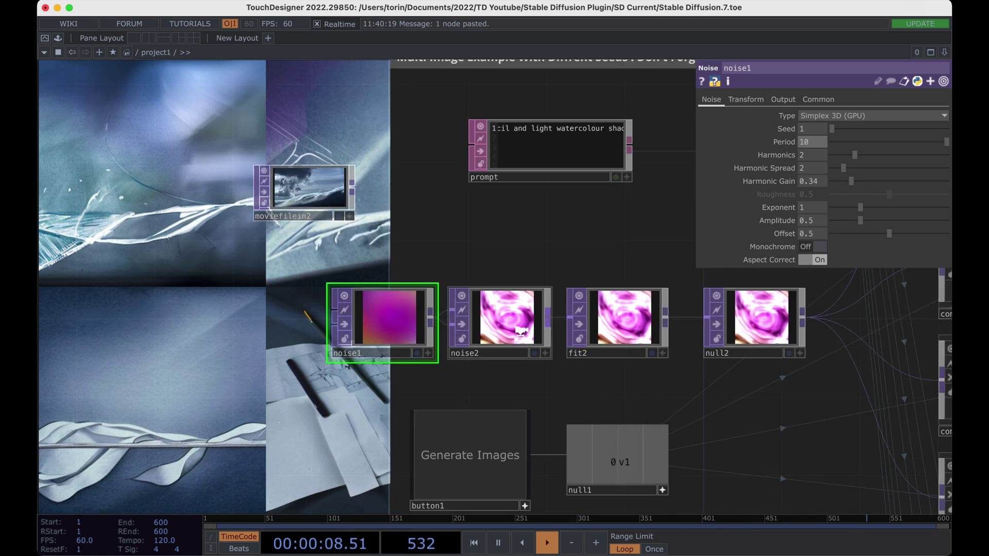
{"action": "left_click", "coordinate": [488, 304]}
{"action": "scroll", "coordinate": [488, 304], "scroll_direction": "down", "scroll_amount": 6}
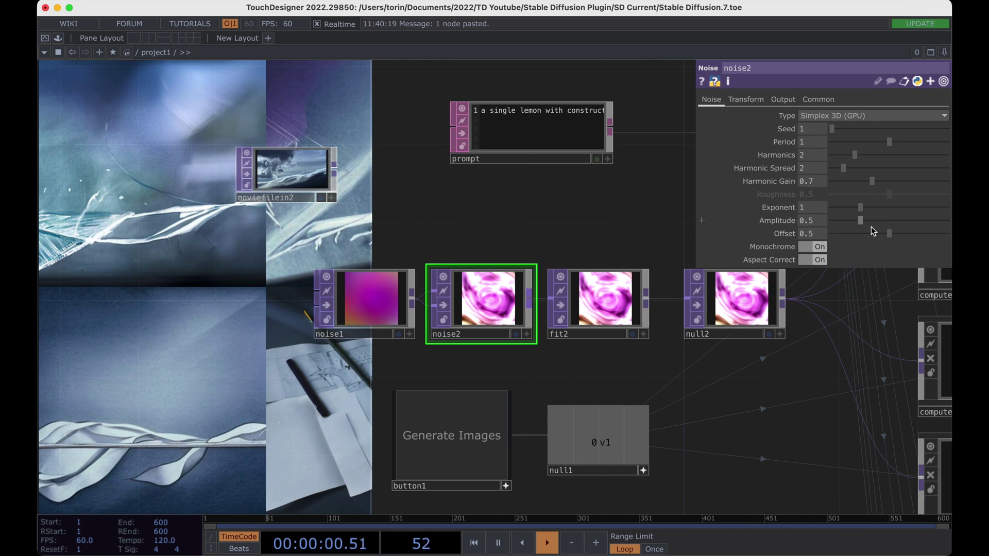
{"action": "left_click_drag", "start_coordinate": [882, 234], "coordinate": [767, 243]}
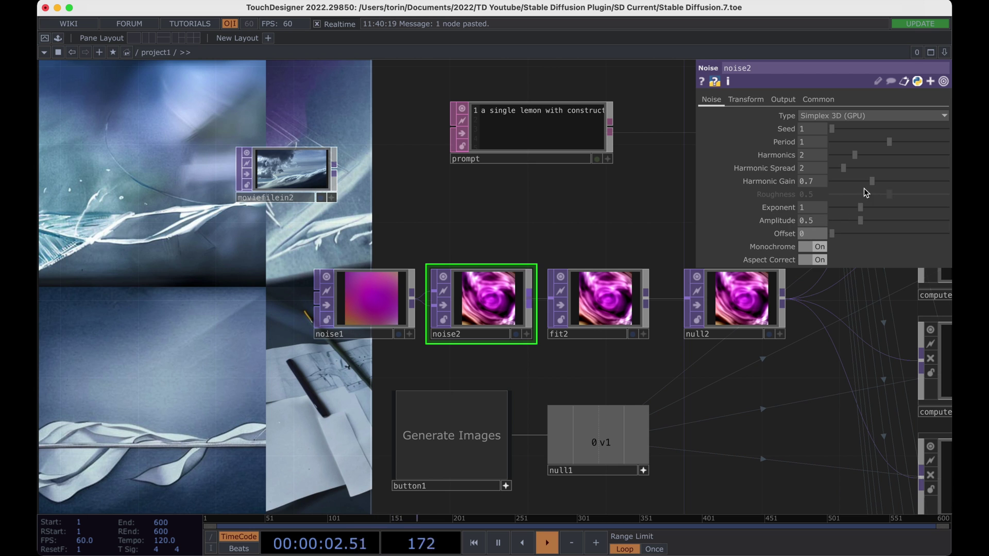
{"action": "mouse_move", "coordinate": [864, 211]}
{"action": "left_mouse_down"}
{"action": "mouse_move", "coordinate": [881, 206]}
{"action": "mouse_move", "coordinate": [858, 210]}
{"action": "mouse_move", "coordinate": [882, 221]}
{"action": "mouse_move", "coordinate": [873, 226]}
{"action": "left_mouse_up"}
{"action": "scroll", "coordinate": [444, 291], "scroll_direction": "down", "scroll_amount": 2}
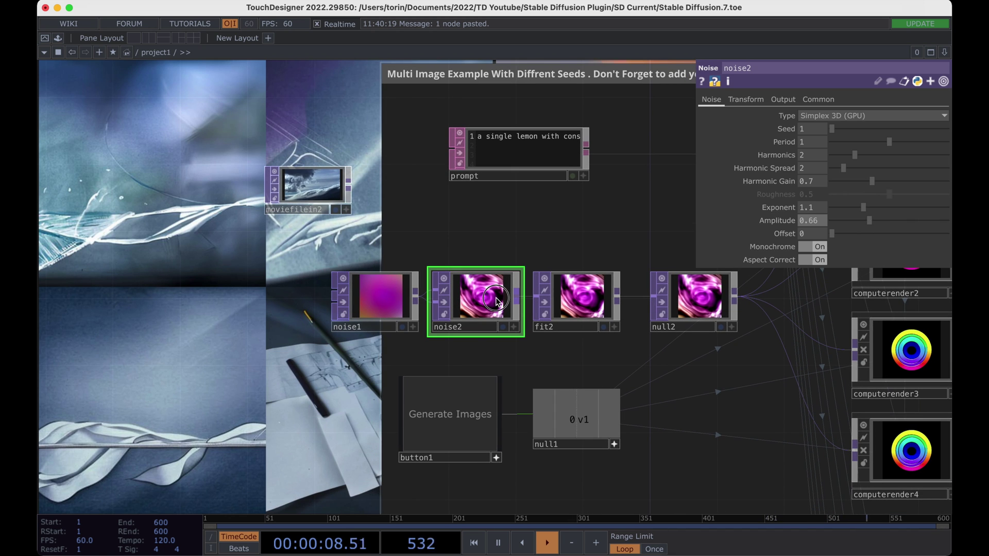
Animate noise2 over time by setting its Z Translate to the expression absTime.seconds*.1
{"action": "left_click", "coordinate": [747, 99]}
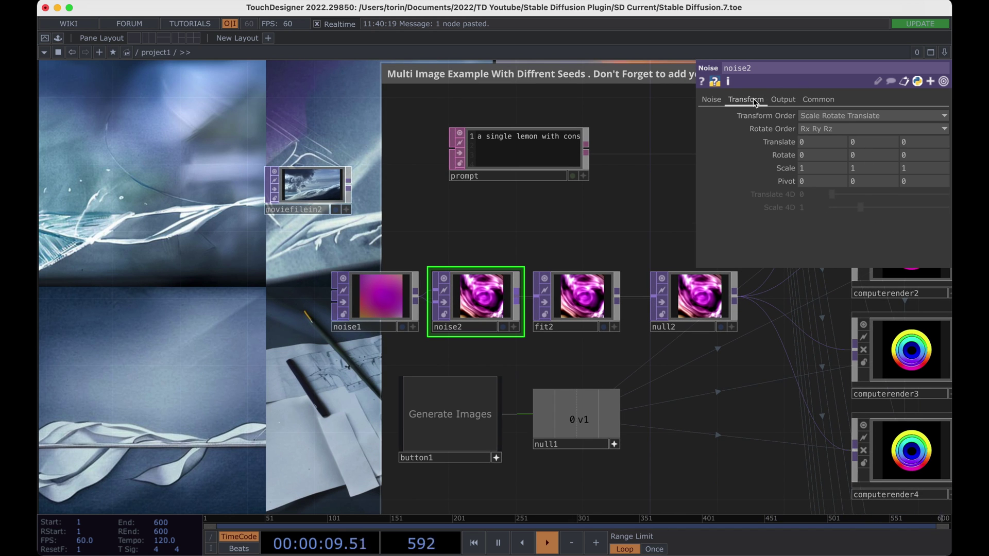
{"action": "left_click", "coordinate": [912, 143]}
{"action": "type", "text": "absTime.se"}
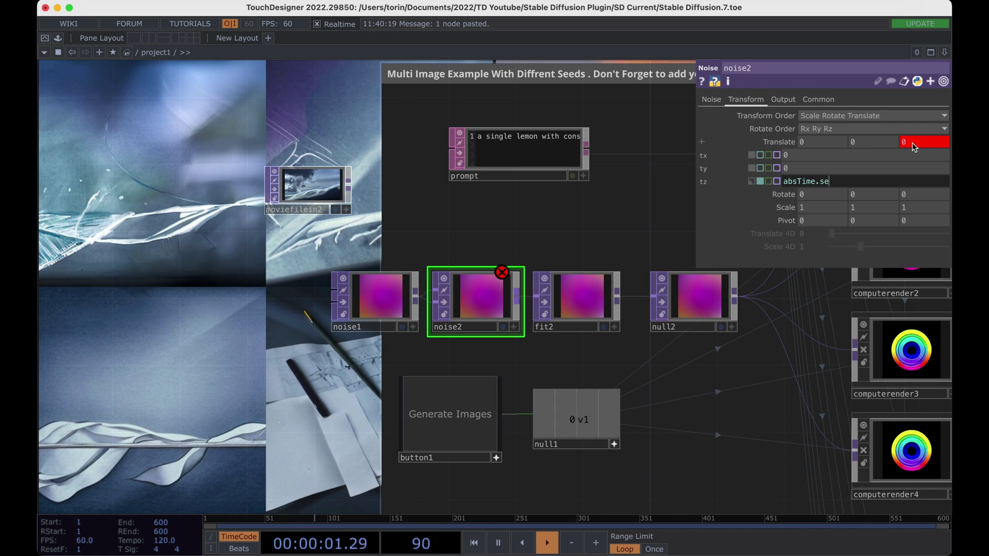
{"action": "type", "text": "conds*.1"}
{"action": "key", "text": "Return"}
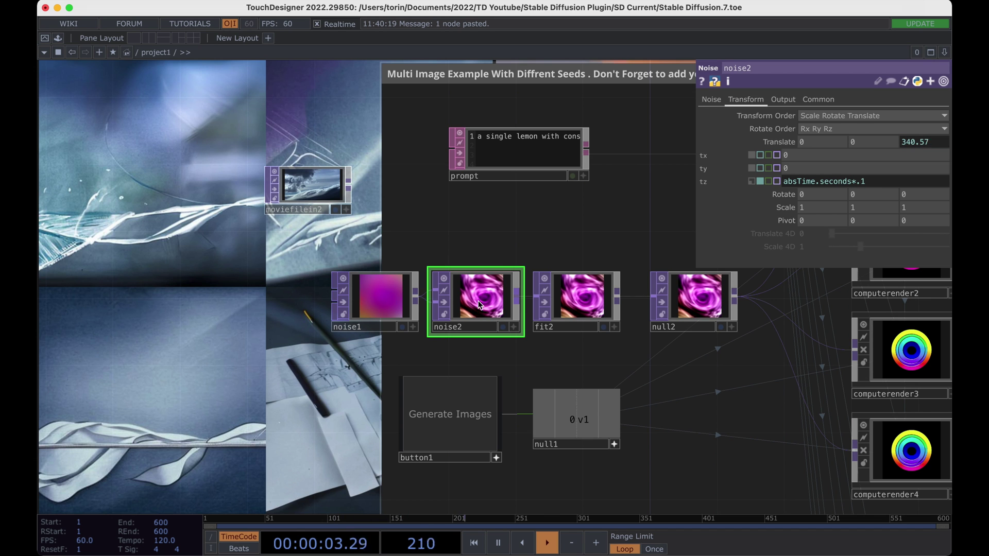
Generate a new set of images from the animated noise input and view the results in the background
{"action": "scroll", "coordinate": [477, 311], "scroll_direction": "down", "scroll_amount": 1}
{"action": "scroll", "coordinate": [342, 386], "scroll_direction": "down", "scroll_amount": 1}
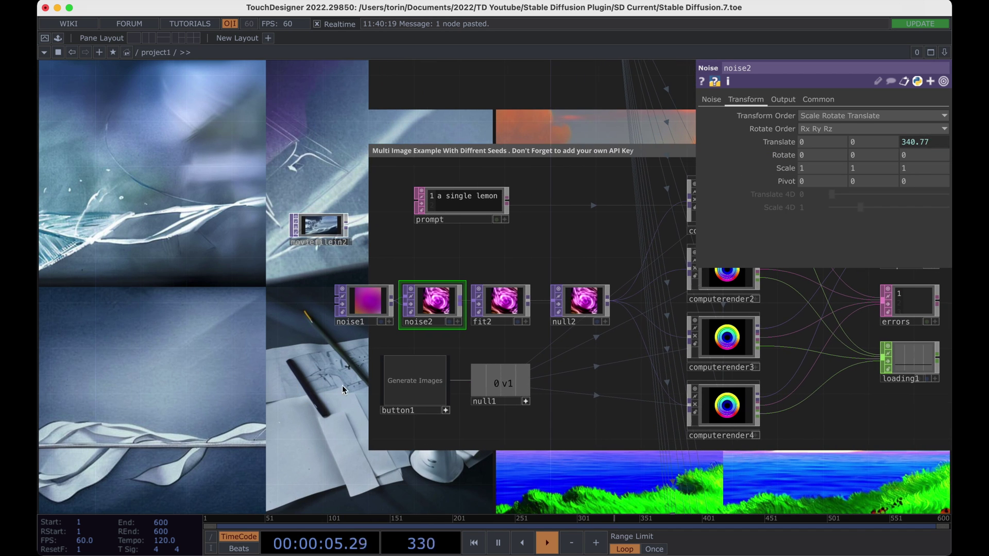
{"action": "left_click", "coordinate": [406, 390]}
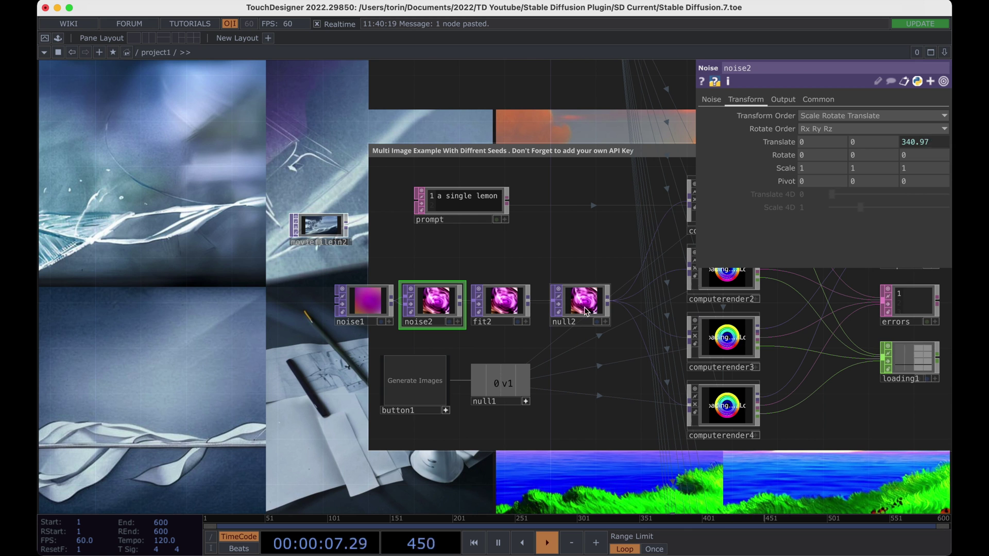
{"action": "left_click_drag", "start_coordinate": [293, 370], "coordinate": [445, 372]}
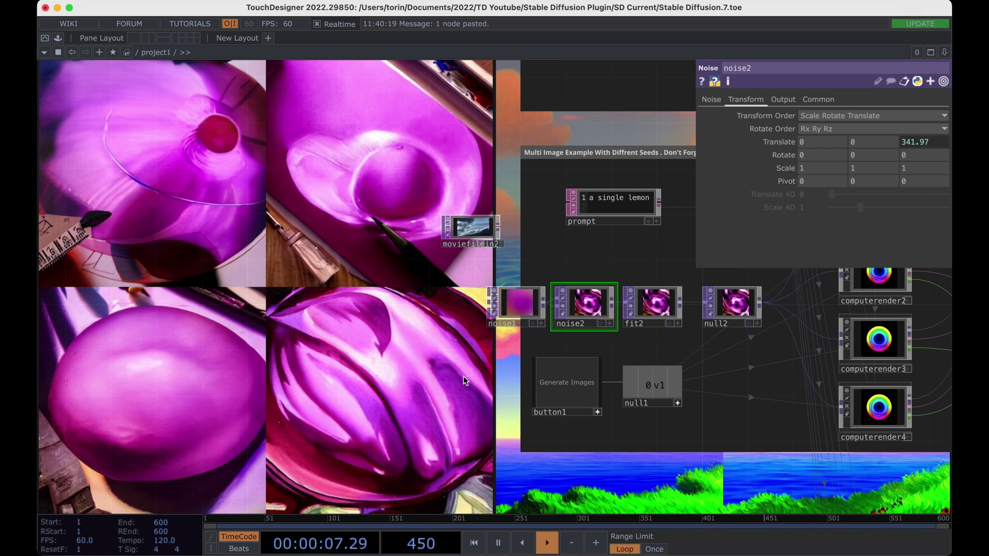
{"action": "scroll", "coordinate": [624, 311], "scroll_direction": "up", "scroll_amount": 3}
{"action": "scroll", "coordinate": [625, 311], "scroll_direction": "down", "scroll_amount": 2}
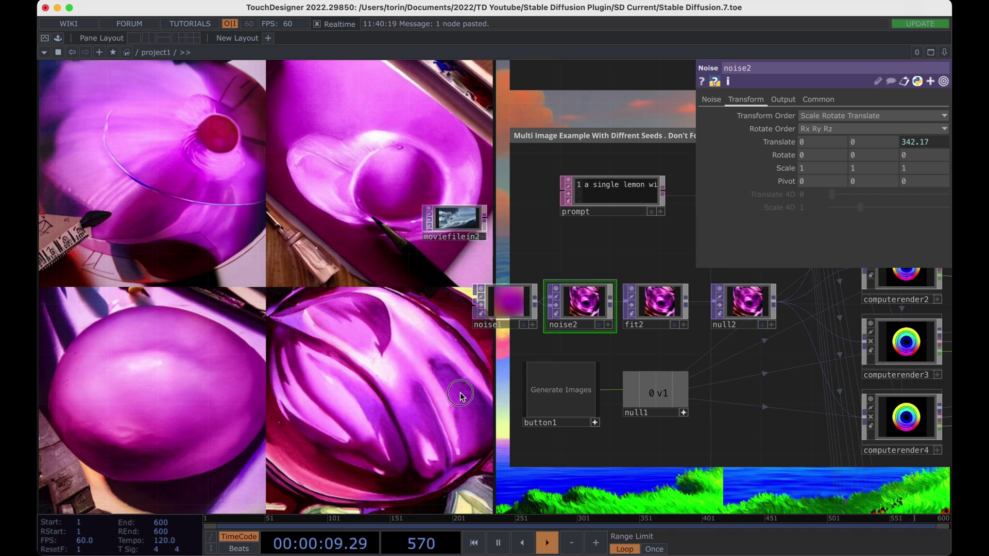
Select noise1 to show its noise parameters
{"action": "left_click_drag", "start_coordinate": [460, 392], "coordinate": [308, 379]}
{"action": "scroll", "coordinate": [427, 303], "scroll_direction": "down", "scroll_amount": 3}
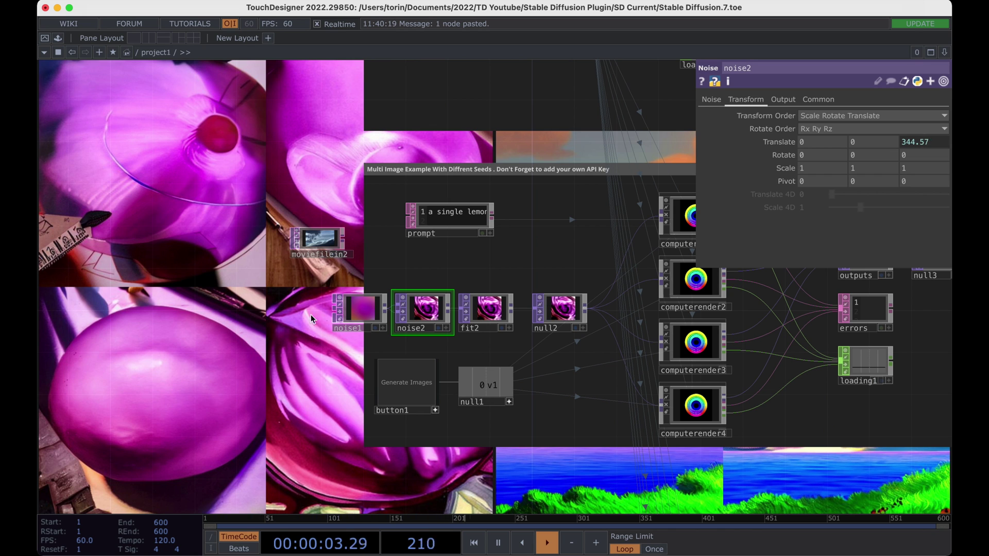
{"action": "left_click", "coordinate": [367, 310]}
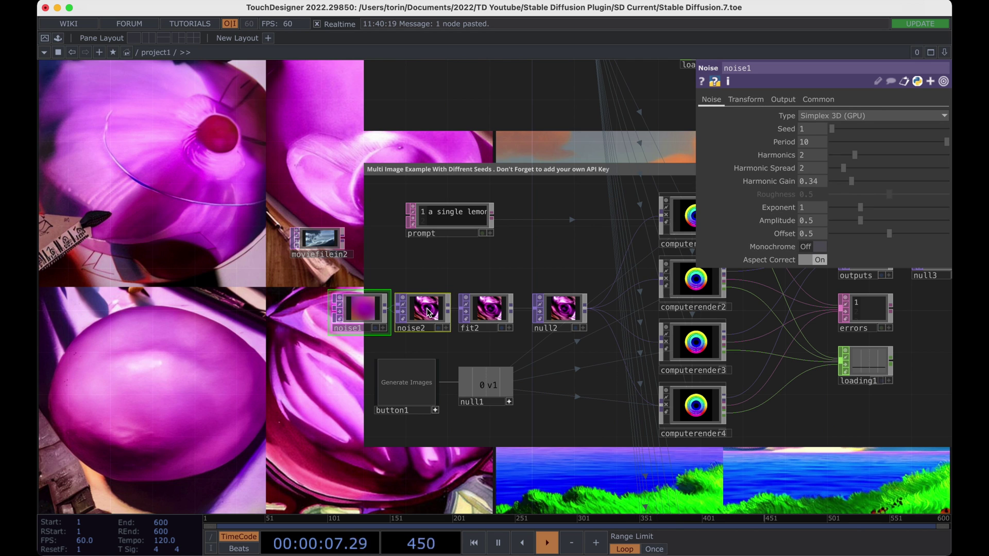